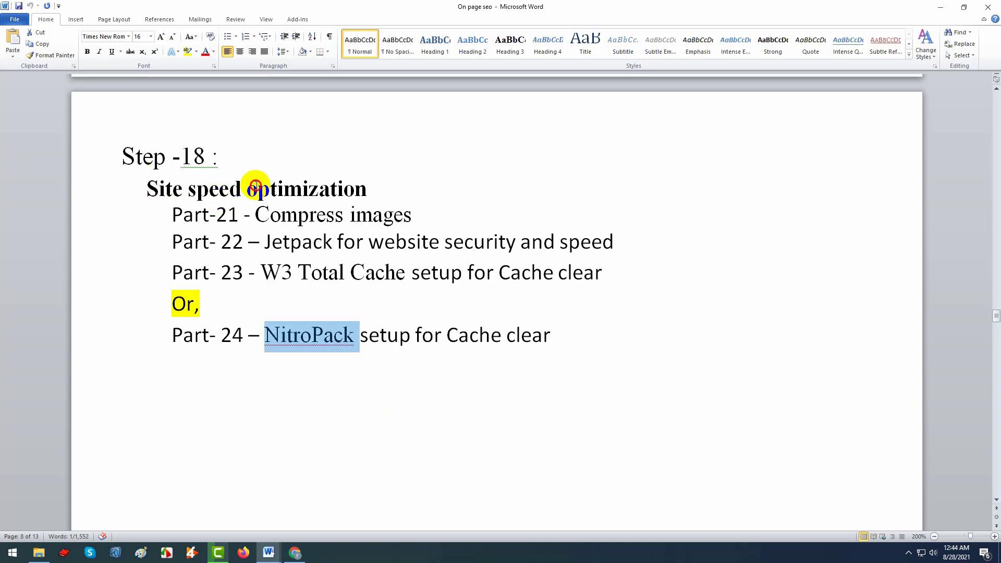
Examine the site speed optimization parts under Step-18, comparing the W3 Total Cache setup with the NitroPack setup.
click(373, 189)
drag(348, 189, 151, 187)
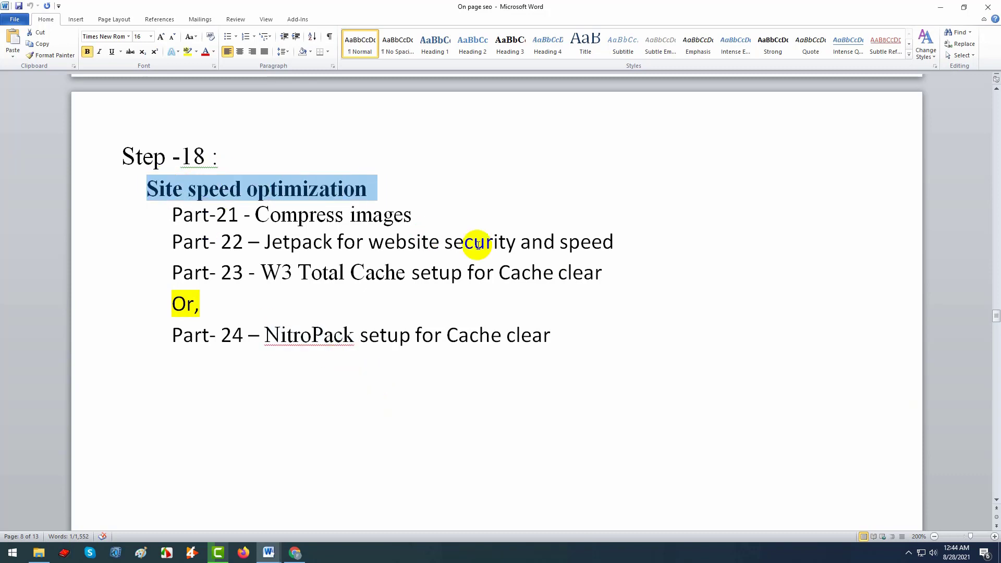
drag(615, 275, 188, 214)
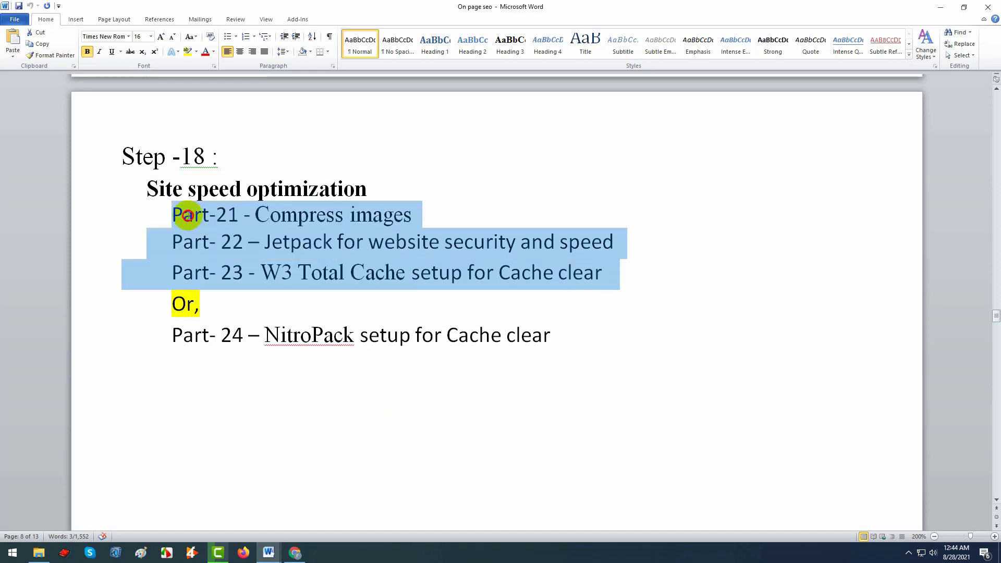
click(264, 270)
drag(265, 270, 577, 272)
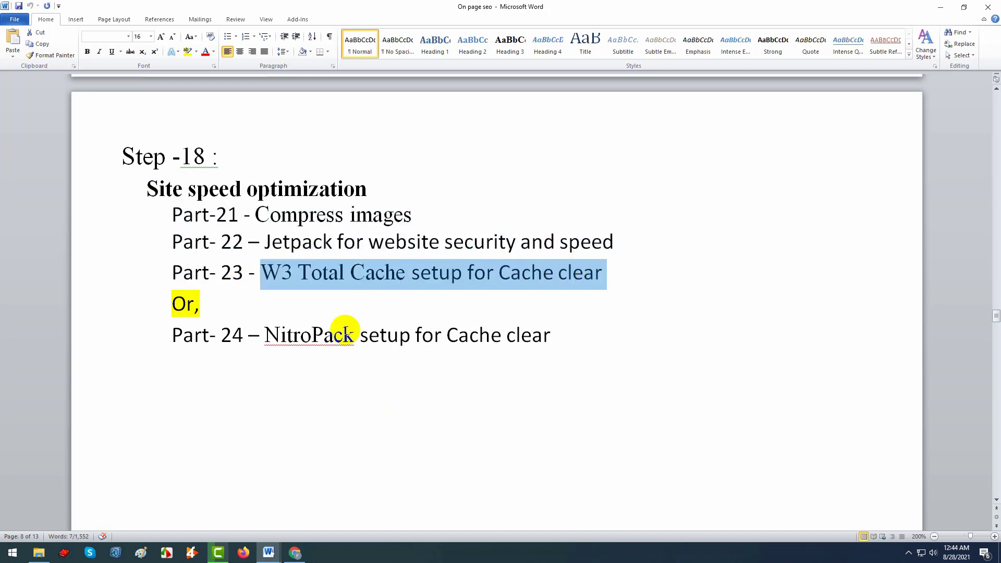
drag(263, 336, 533, 340)
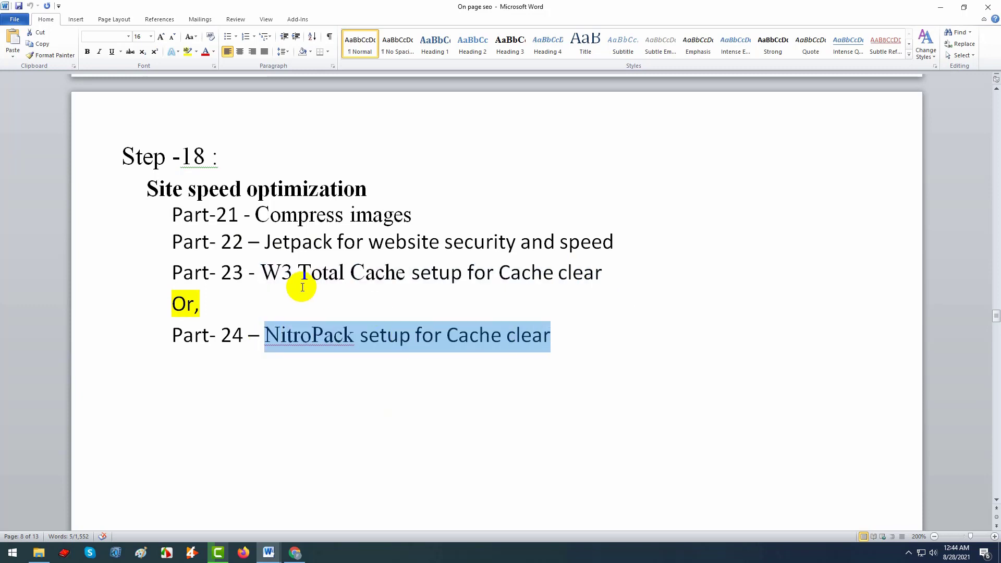
drag(284, 272, 383, 272)
drag(265, 334, 358, 333)
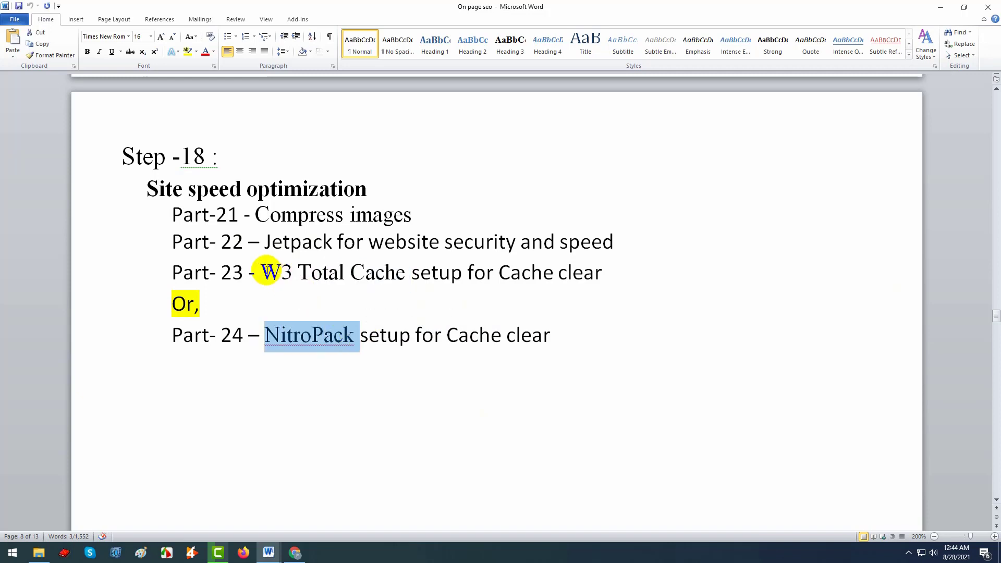
click(266, 272)
drag(266, 271, 417, 272)
drag(265, 334, 399, 336)
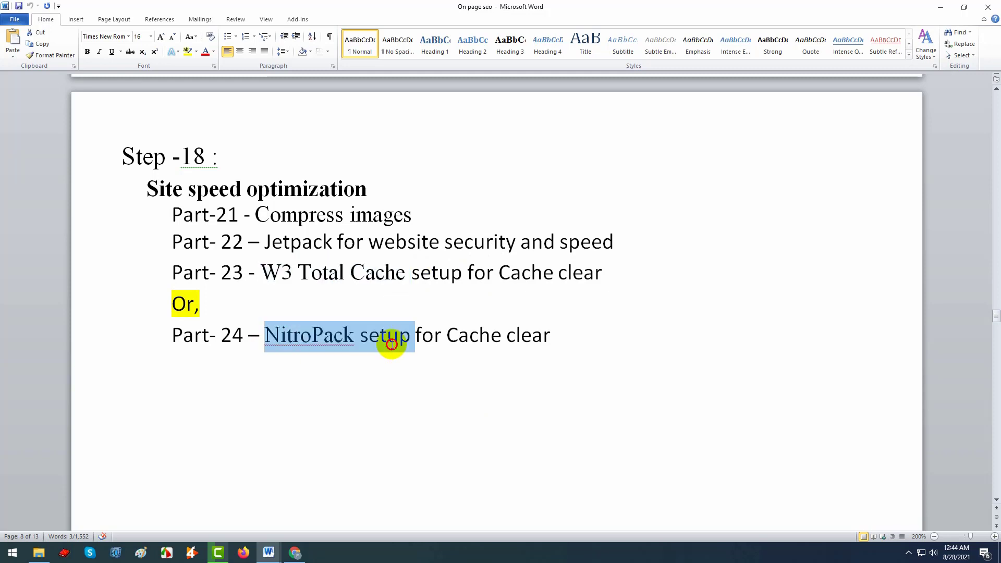
drag(262, 271, 367, 278)
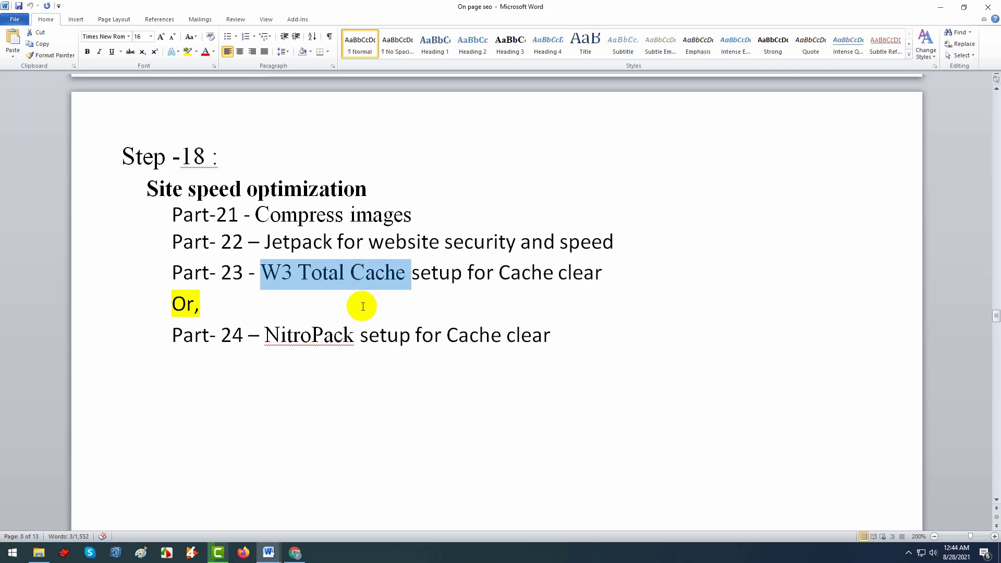
drag(263, 335, 348, 335)
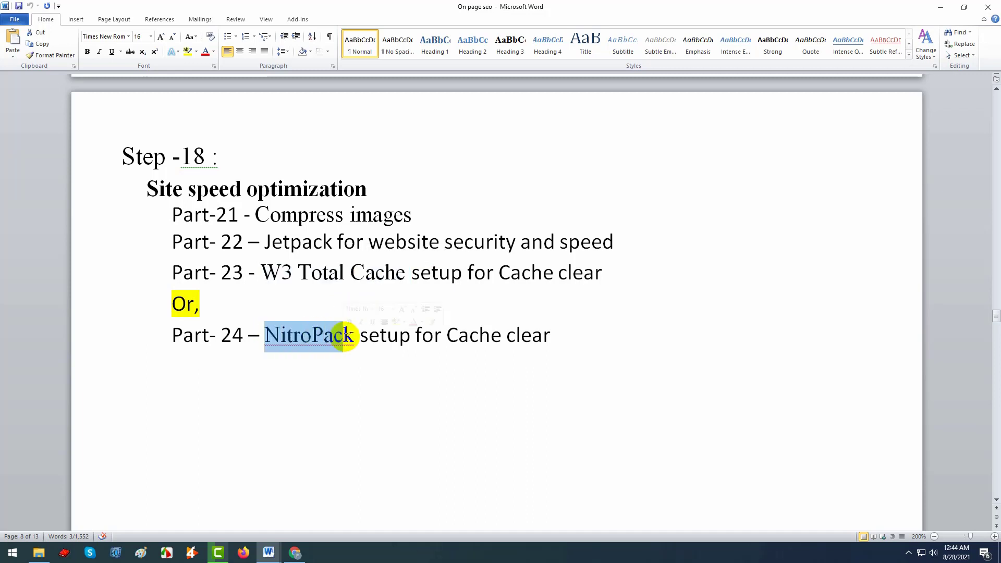
Examine the cache plugin list from NitroPack to Cache Enabler and the NitroPack entry in Part-24.
scroll(356, 347, down, 8)
drag(392, 403, 235, 272)
click(313, 301)
drag(337, 276, 249, 276)
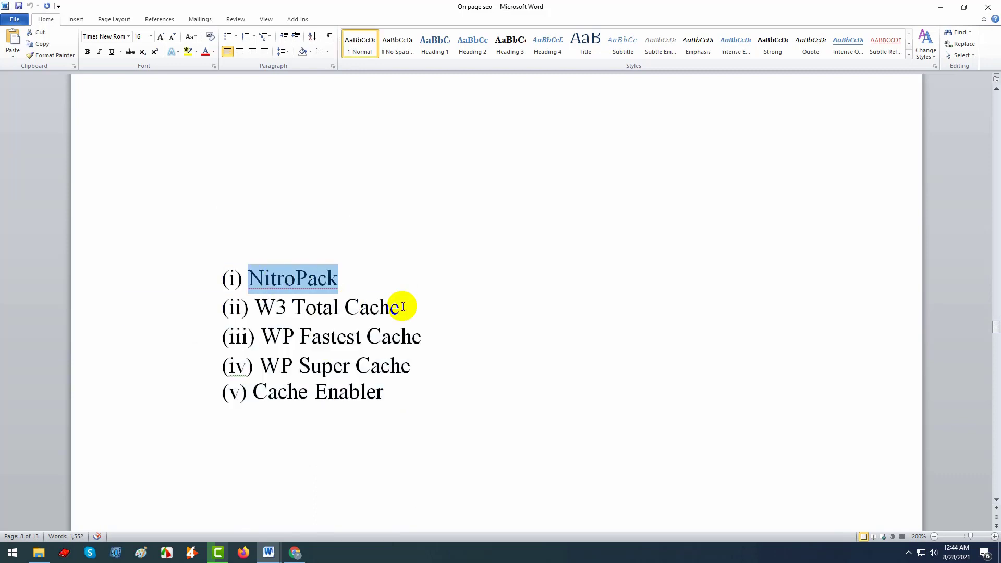
drag(403, 307, 323, 306)
click(323, 306)
drag(408, 306, 266, 305)
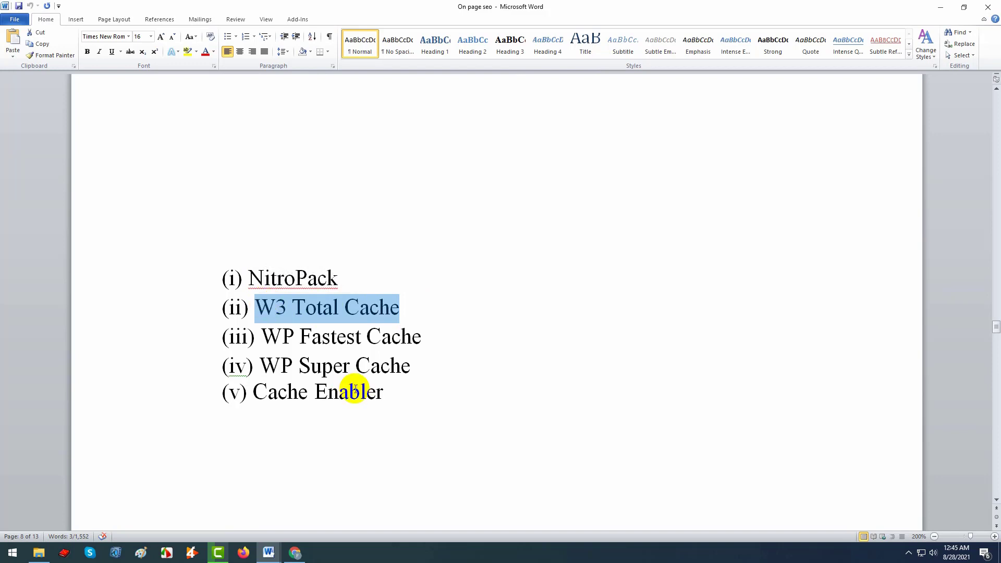
click(385, 400)
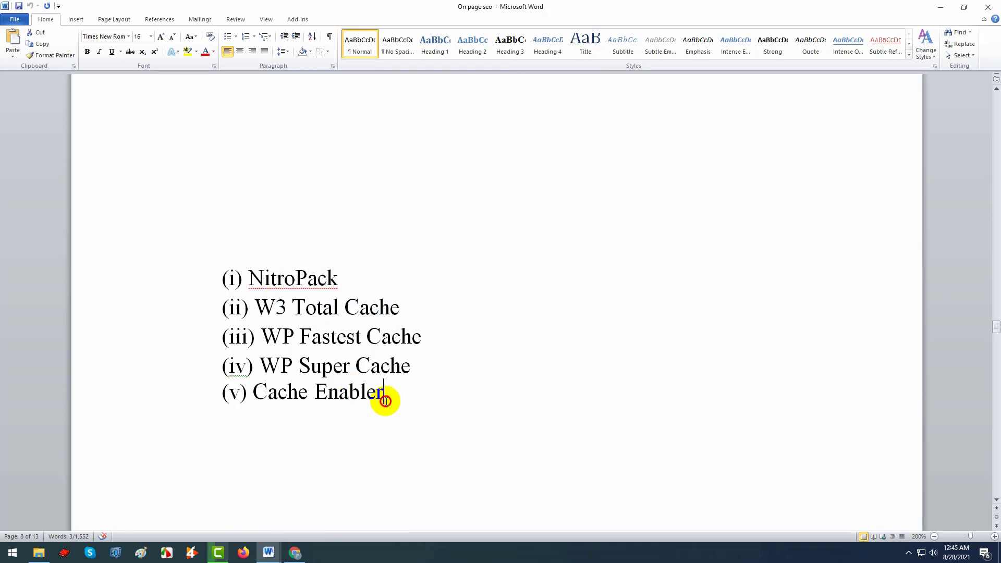
drag(384, 400, 230, 327)
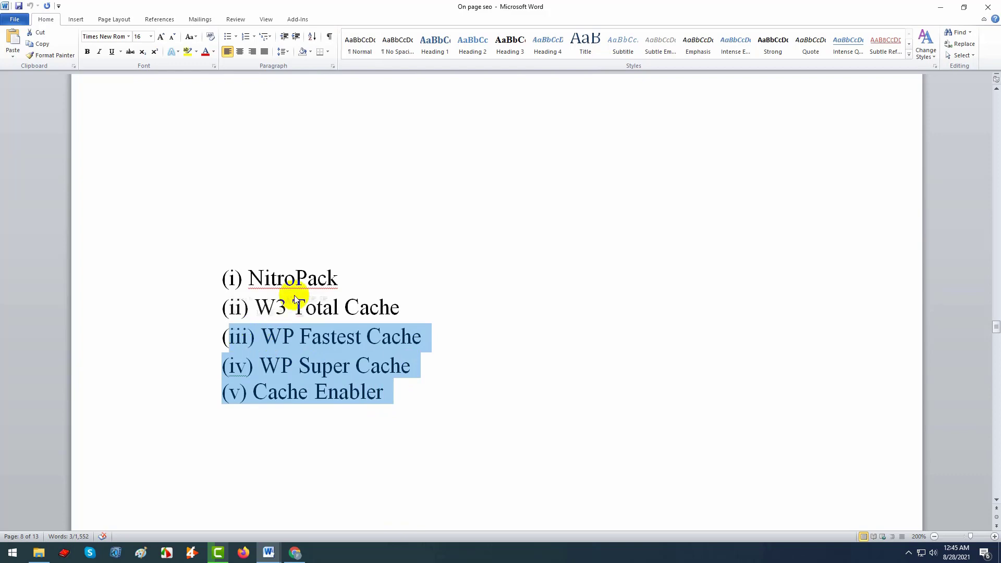
drag(353, 276, 228, 276)
scroll(364, 283, up, 8)
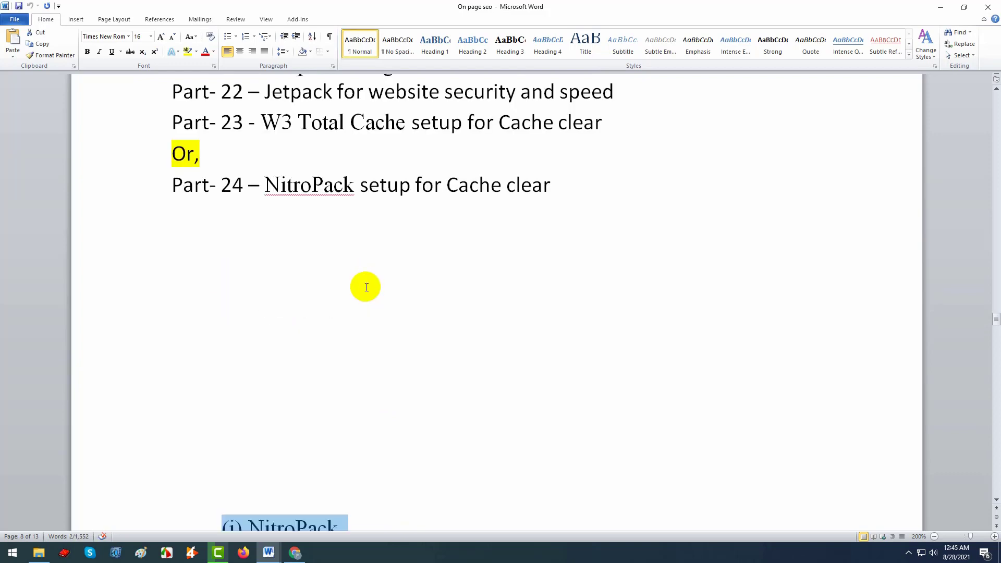
drag(361, 386, 281, 382)
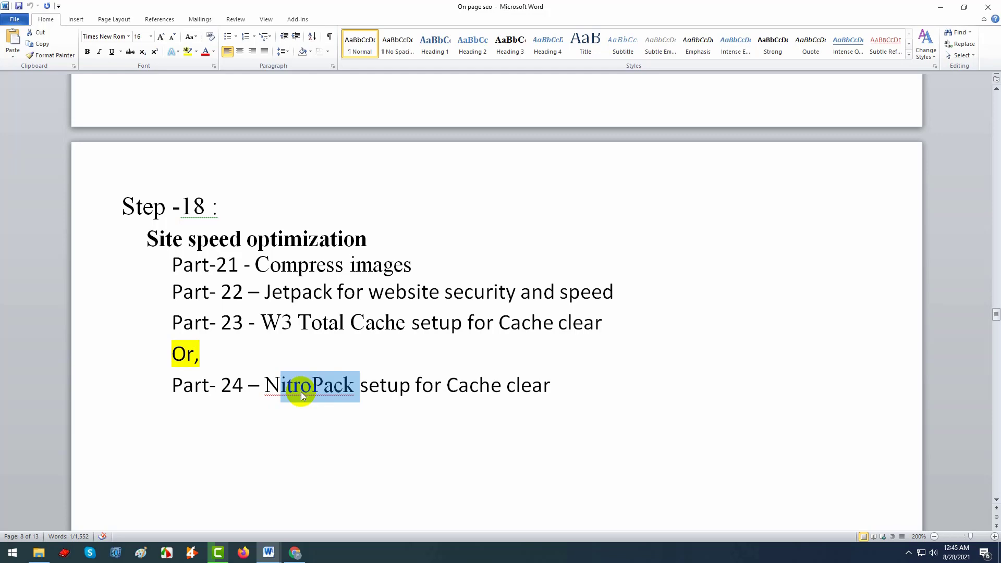
drag(246, 384, 299, 387)
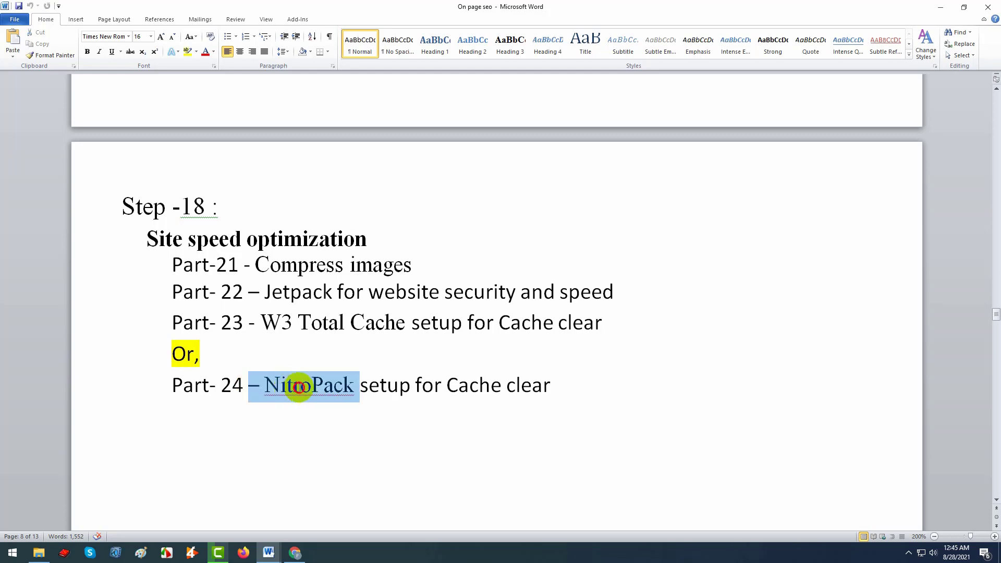
click(250, 503)
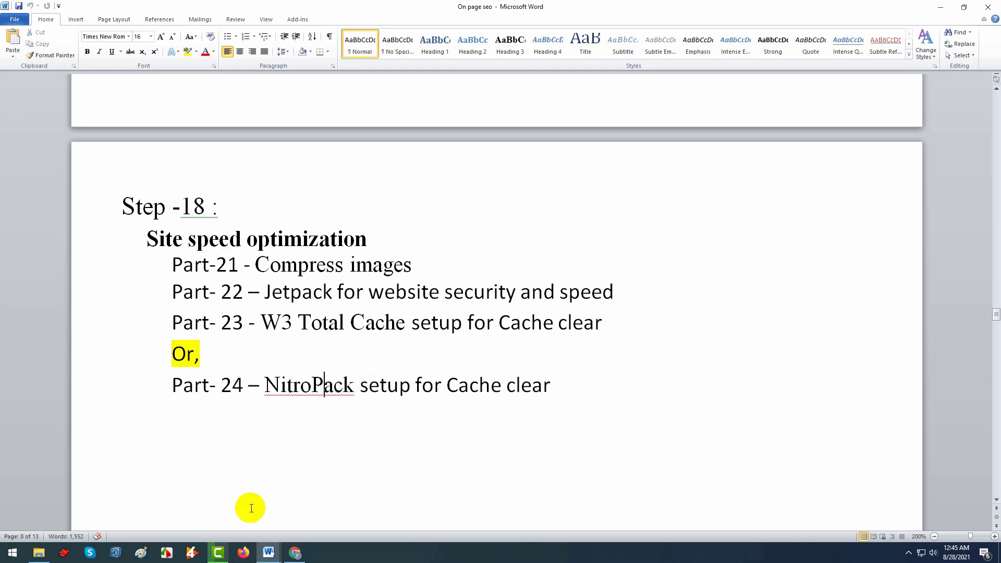
Switch to the WordPress dashboard in Chrome, search the new plugins for "nitropack" and install NitroPack.
click(295, 552)
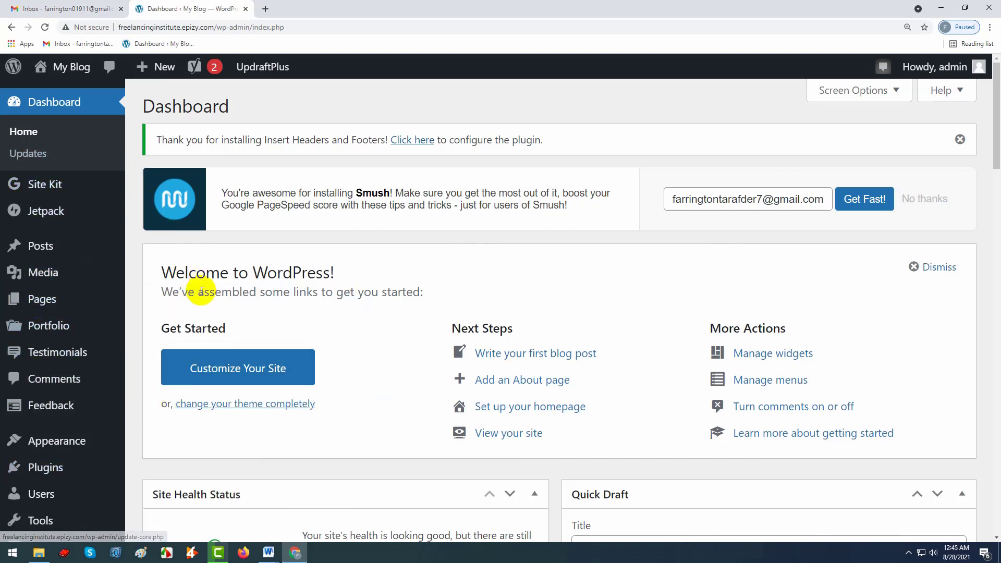
mouse_move(45, 472)
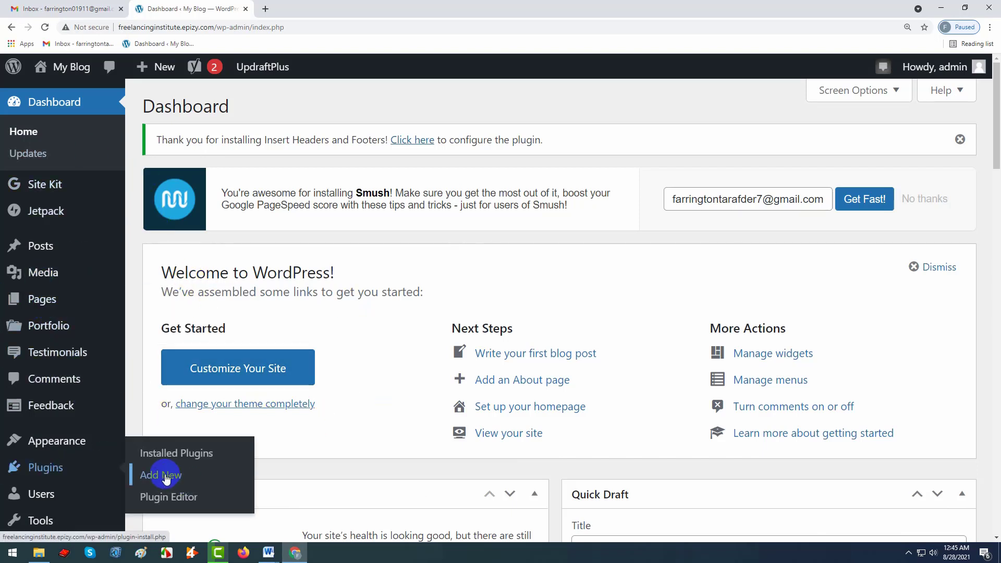
click(165, 477)
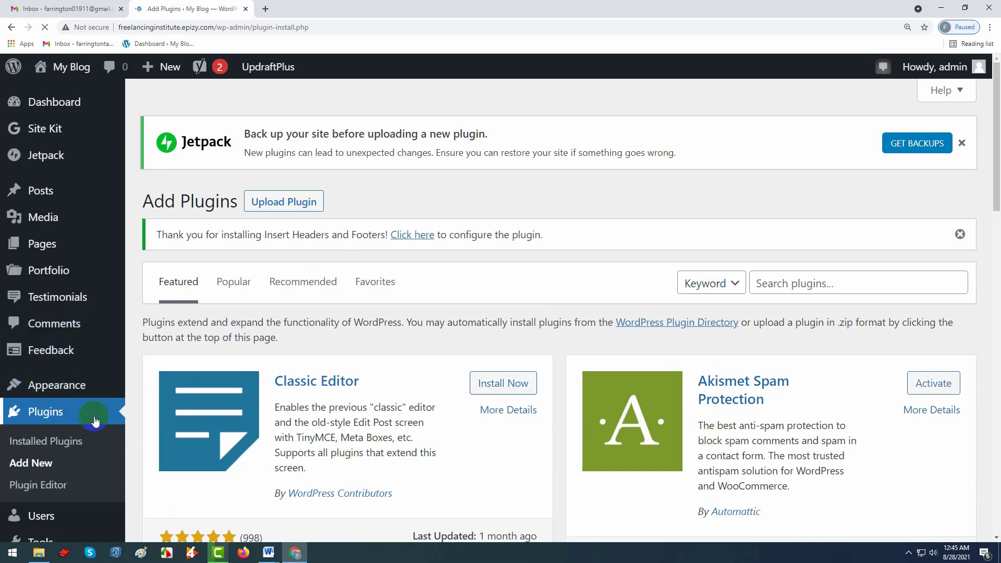
click(785, 286)
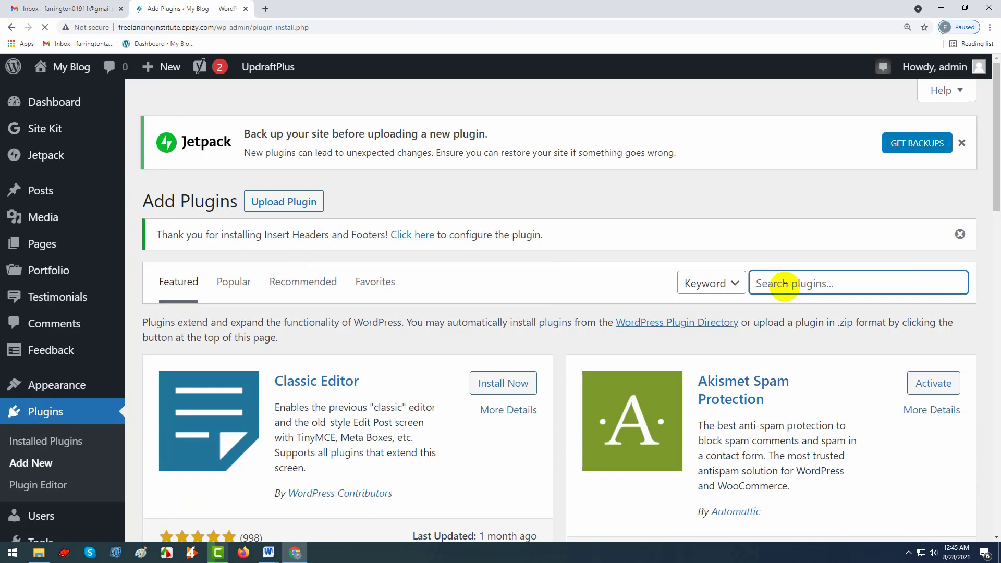
text(nitropack)
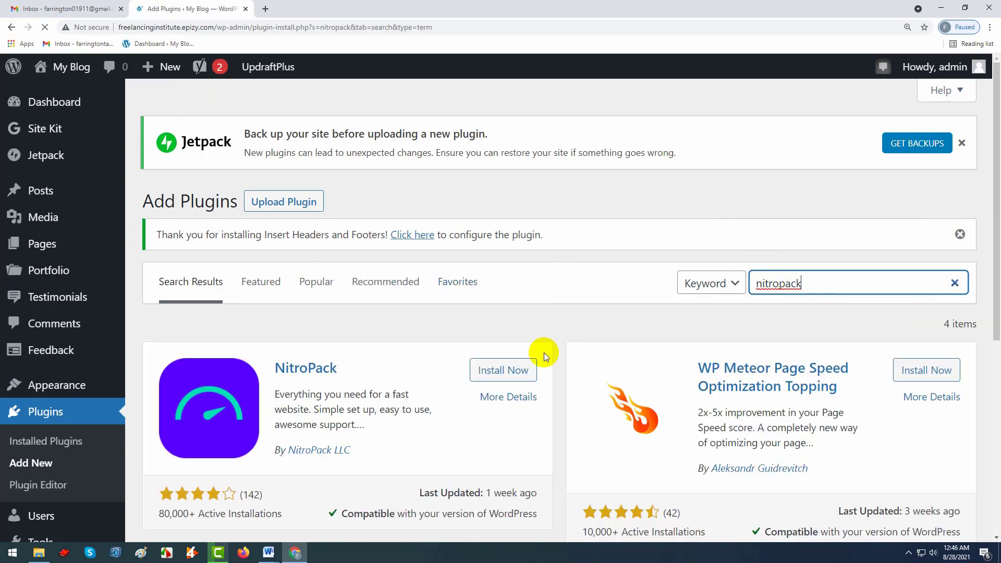
click(502, 370)
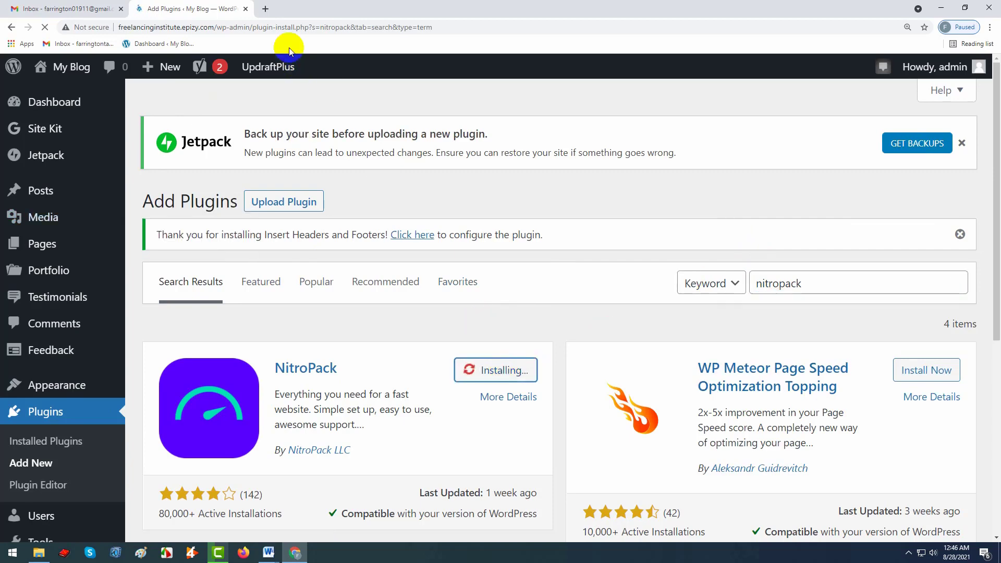
Search Google for nitropack in a new browser tab and open the nitropack.io website.
click(267, 7)
click(196, 7)
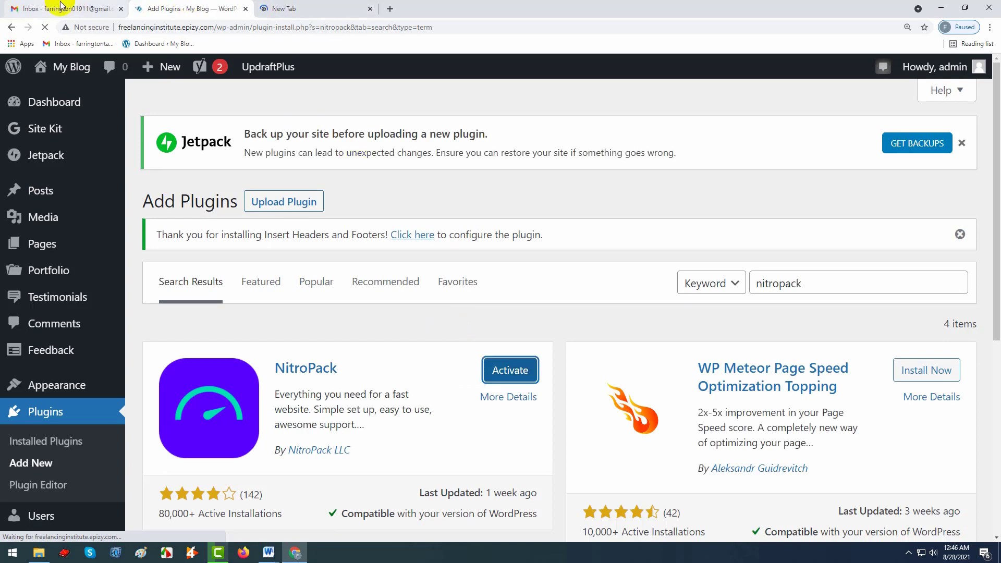
click(26, 6)
click(323, 8)
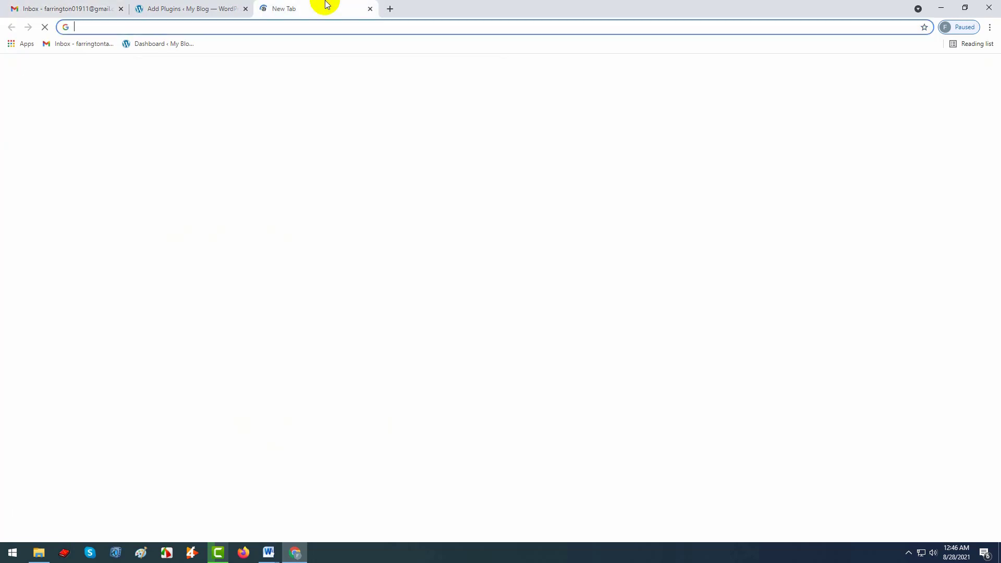
click(439, 217)
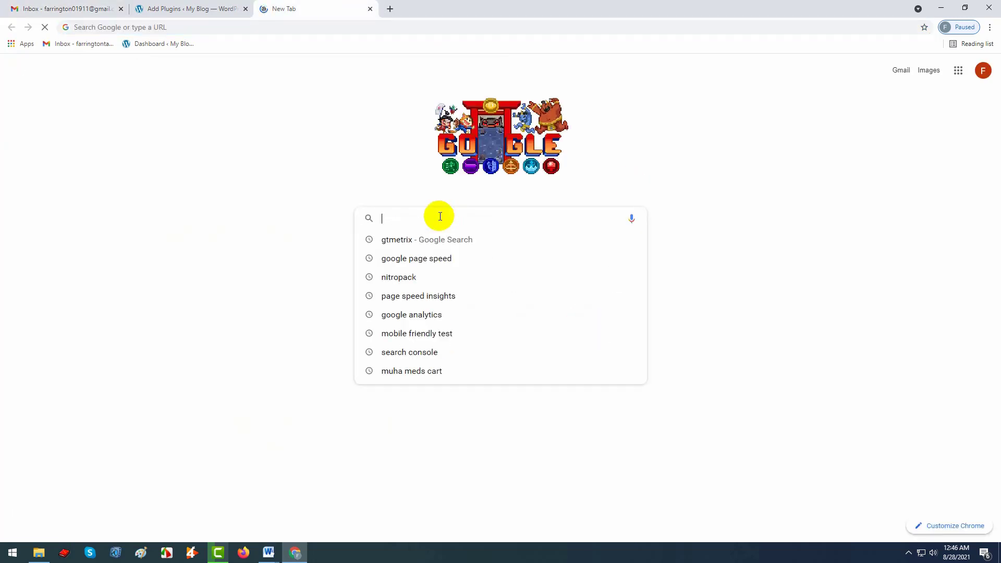
click(417, 278)
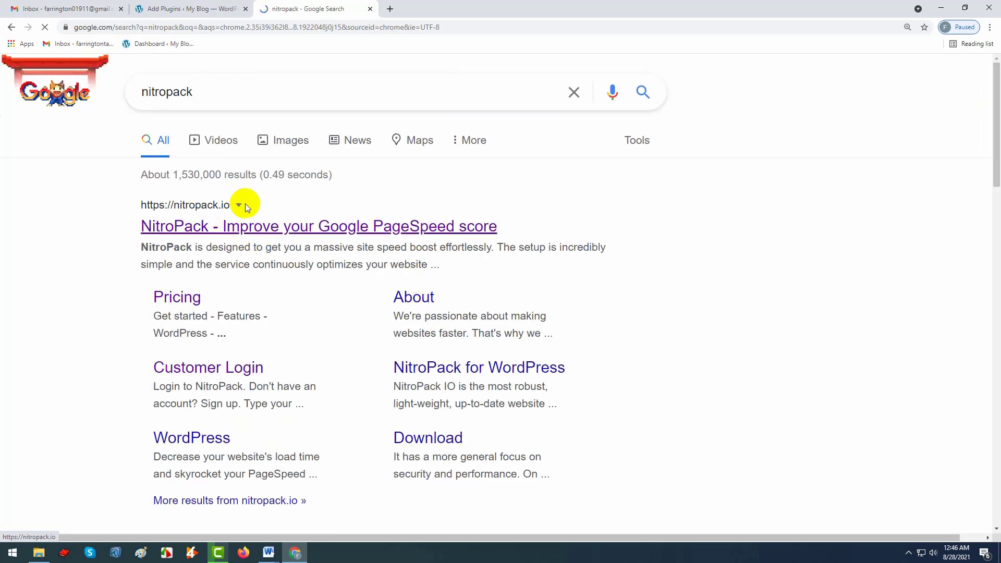
click(245, 203)
Activate the installed NitroPack plugin on the WordPress site.
click(188, 8)
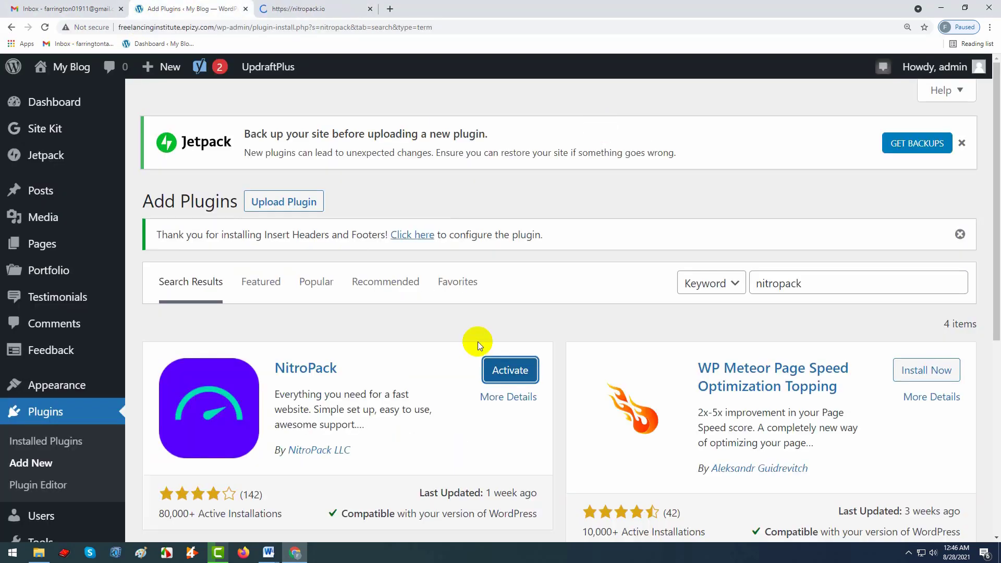
click(512, 373)
Go to the pricing plans on the NitroPack website and start the sign-up for the Free plan.
click(338, 11)
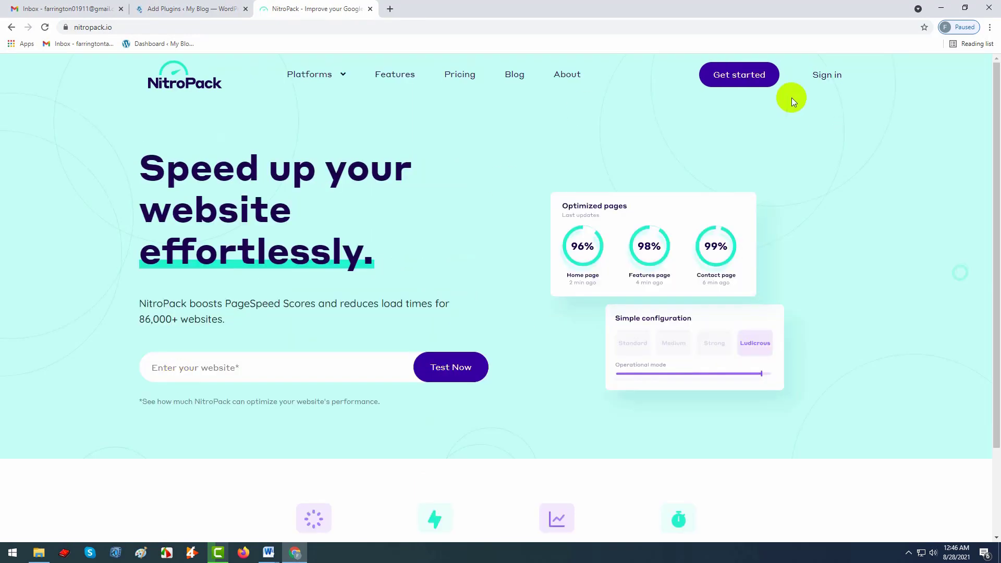
click(732, 78)
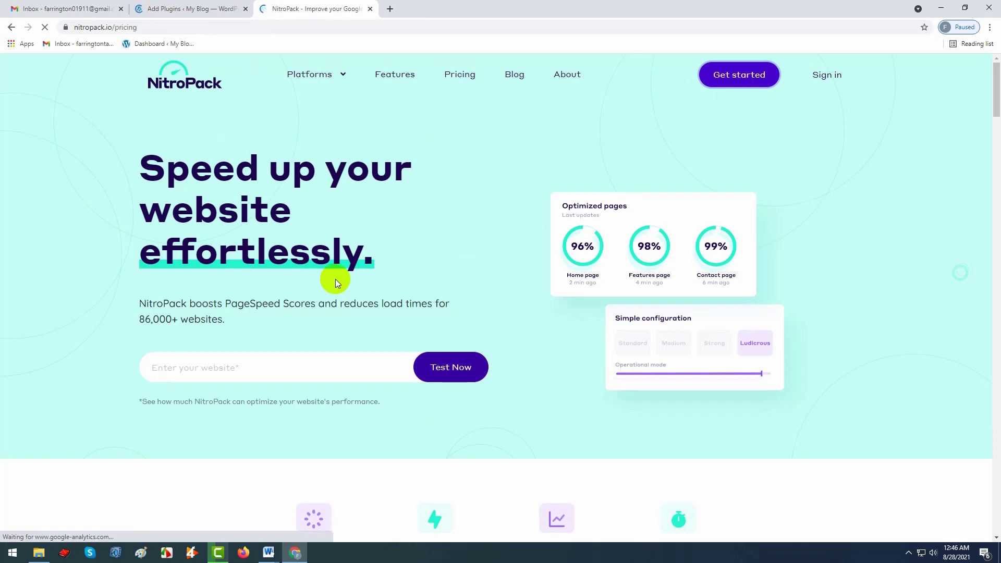
scroll(437, 301, down, 6)
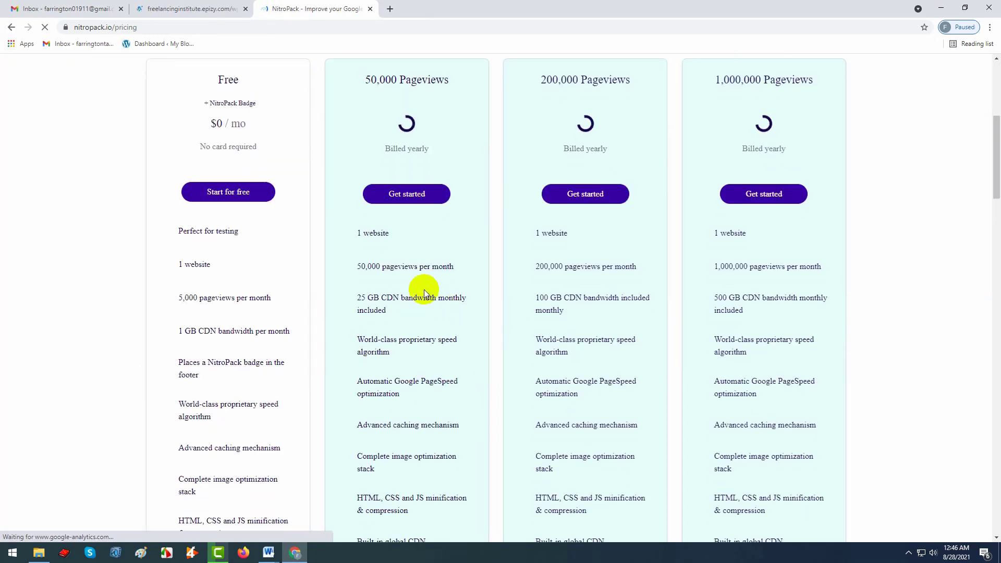
scroll(423, 290, up, 3)
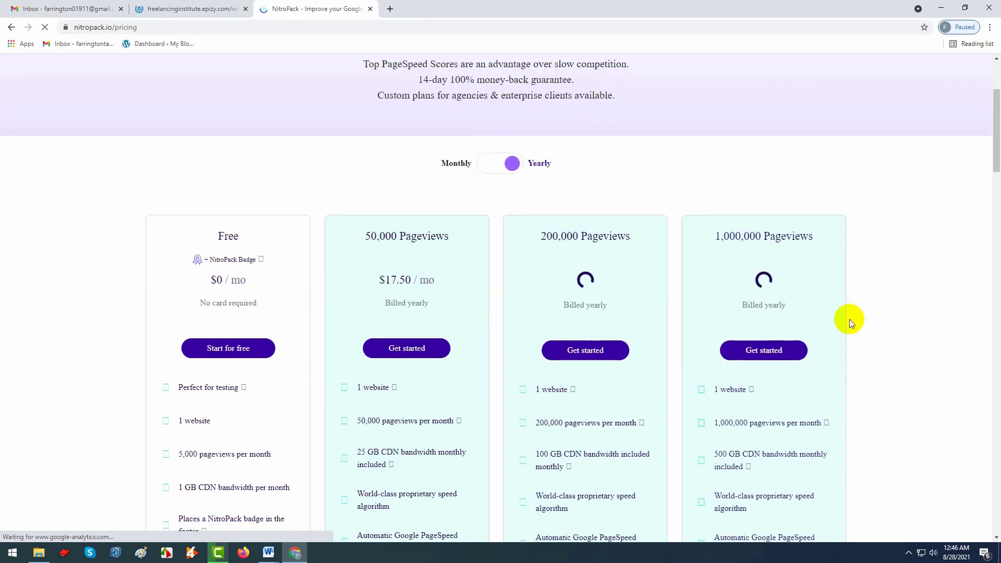
scroll(214, 250, down, 1)
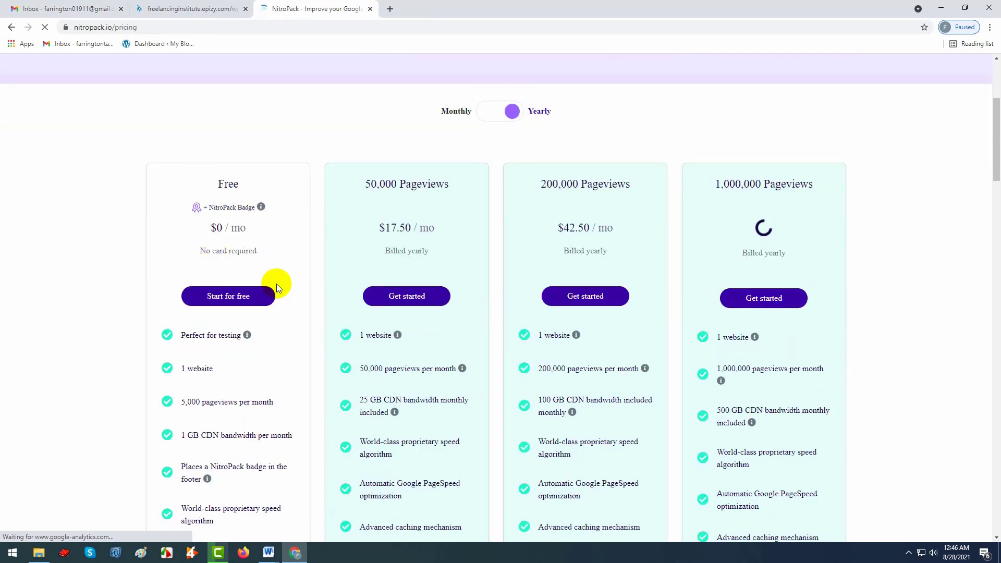
click(241, 301)
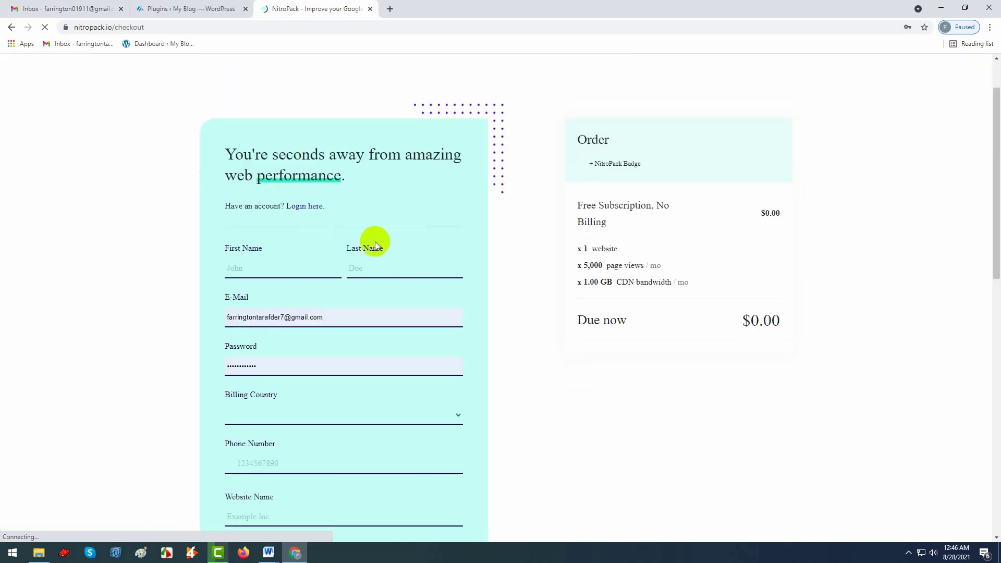
click(246, 261)
click(407, 271)
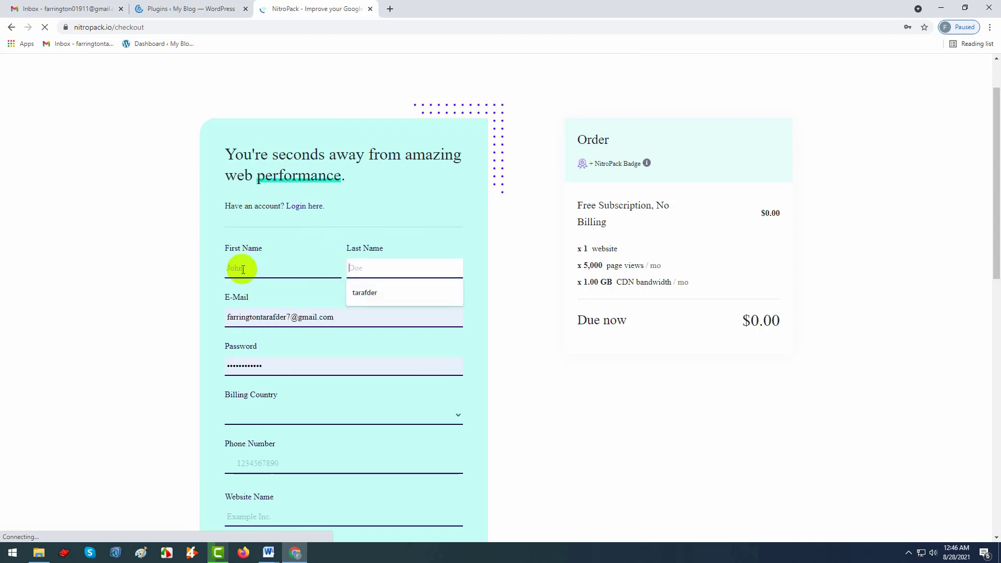
click(286, 309)
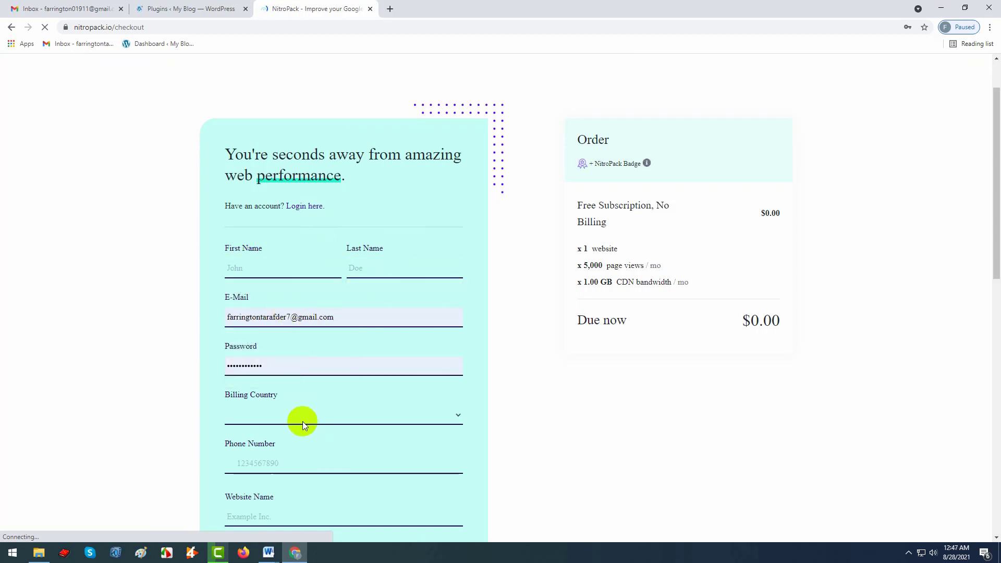
scroll(302, 421, down, 4)
scroll(335, 345, down, 5)
scroll(336, 346, up, 10)
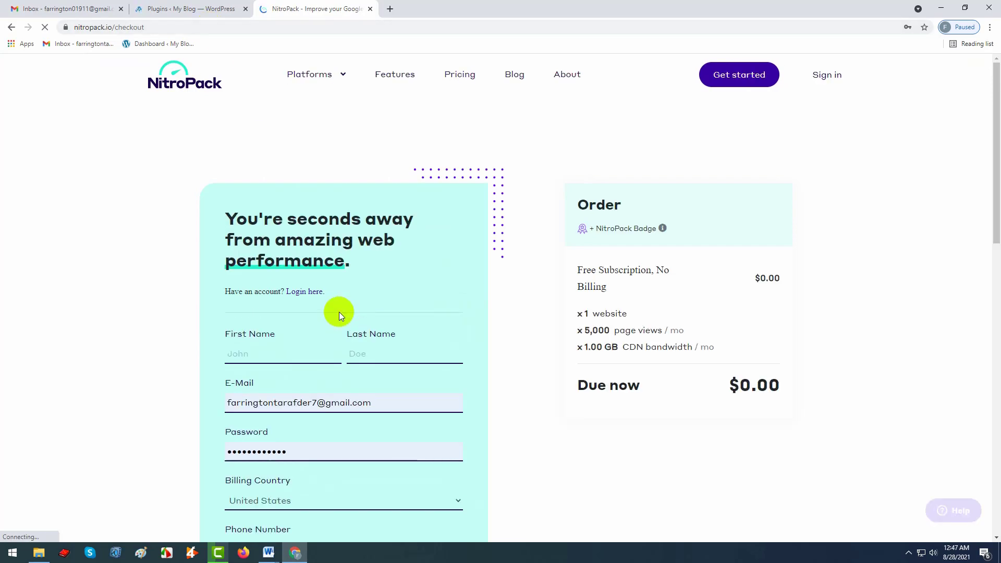
Switch to the WordPress dashboard, open the Connect NitroPack page and start connecting the site to NitroPack.
click(192, 9)
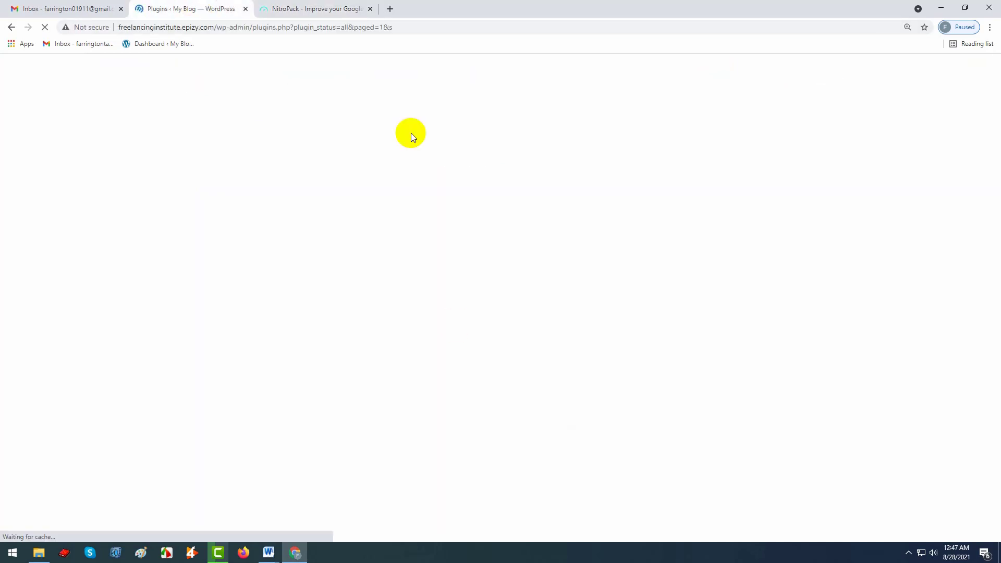
scroll(461, 274, down, 10)
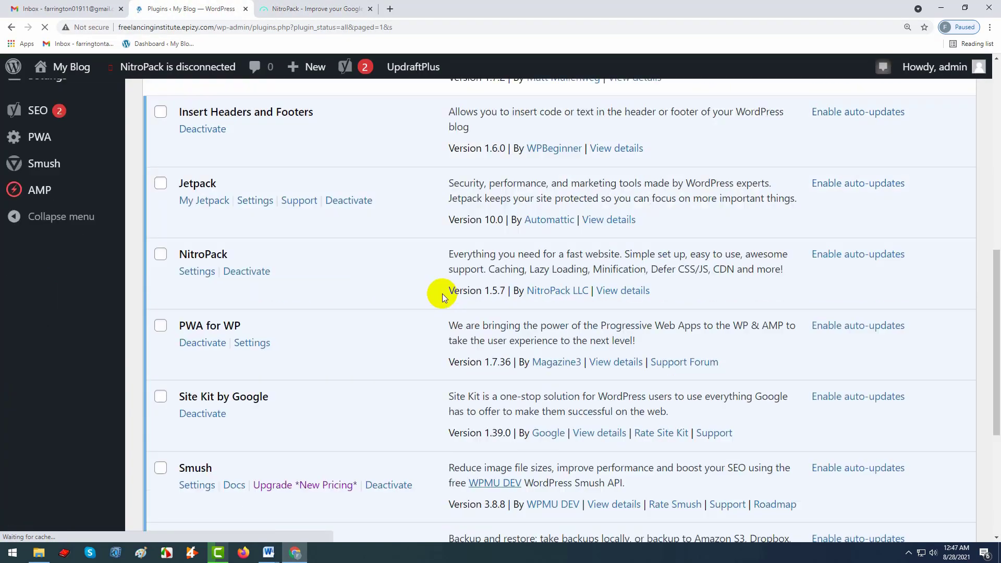
scroll(442, 292, up, 10)
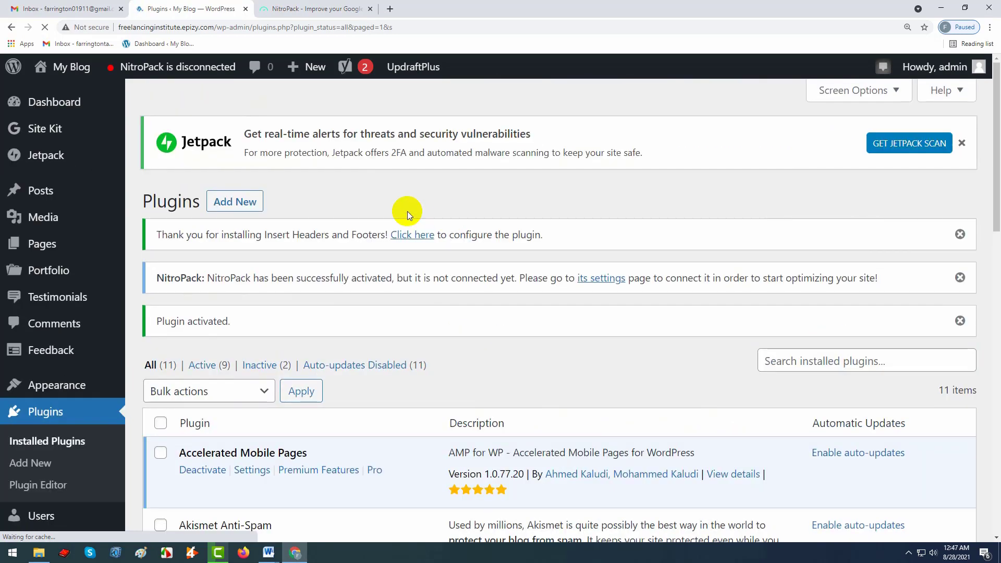
mouse_move(160, 73)
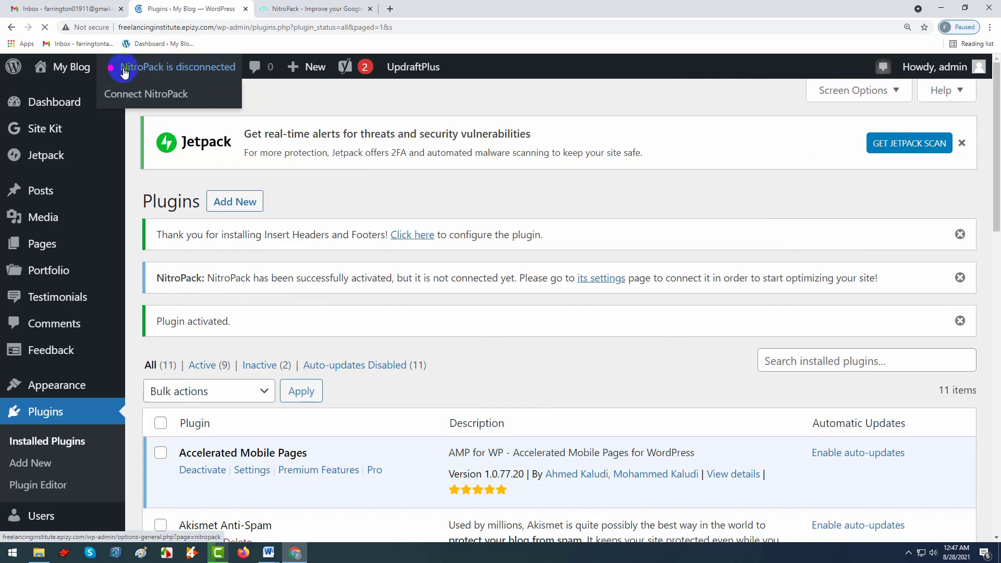
click(148, 98)
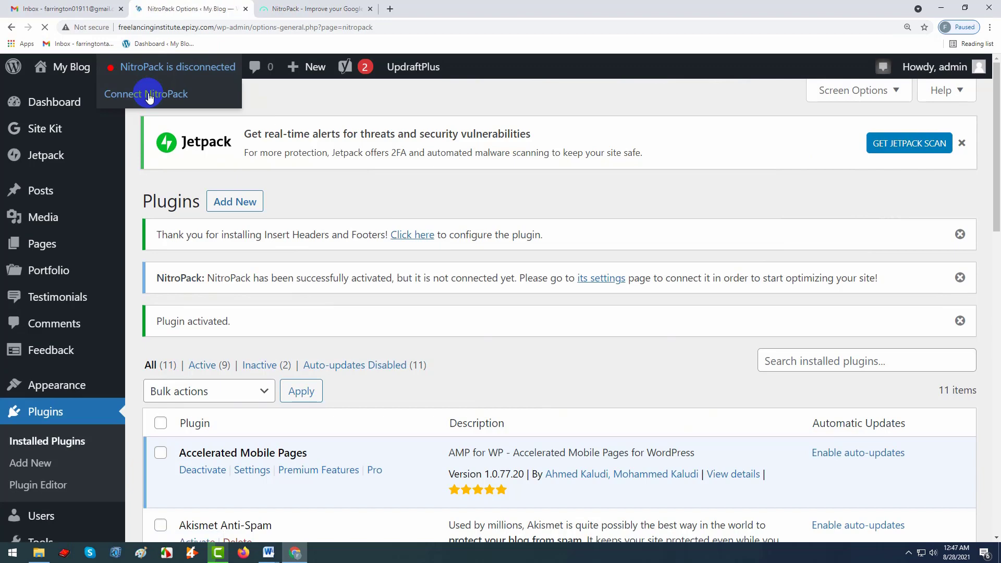
scroll(436, 310, down, 3)
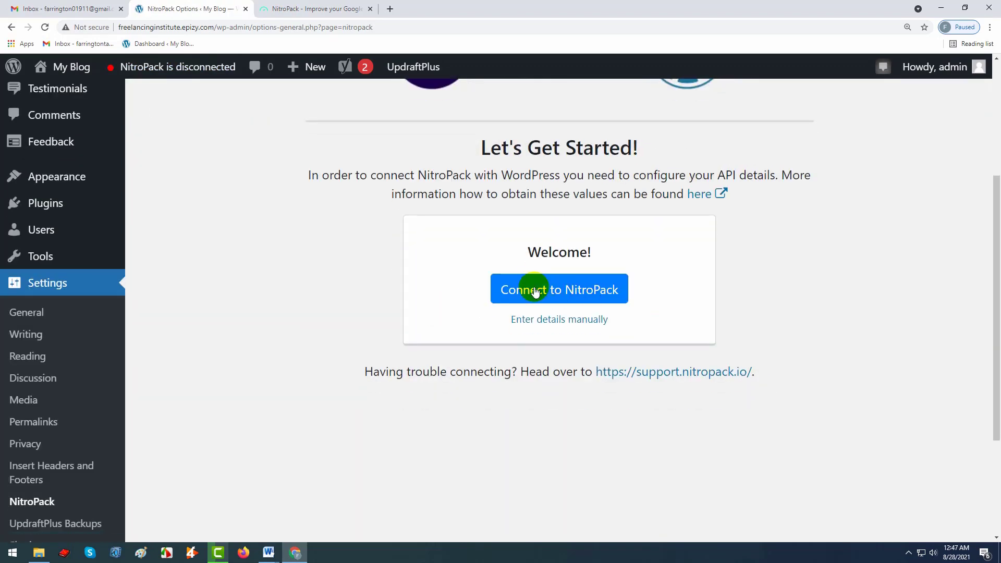
click(535, 291)
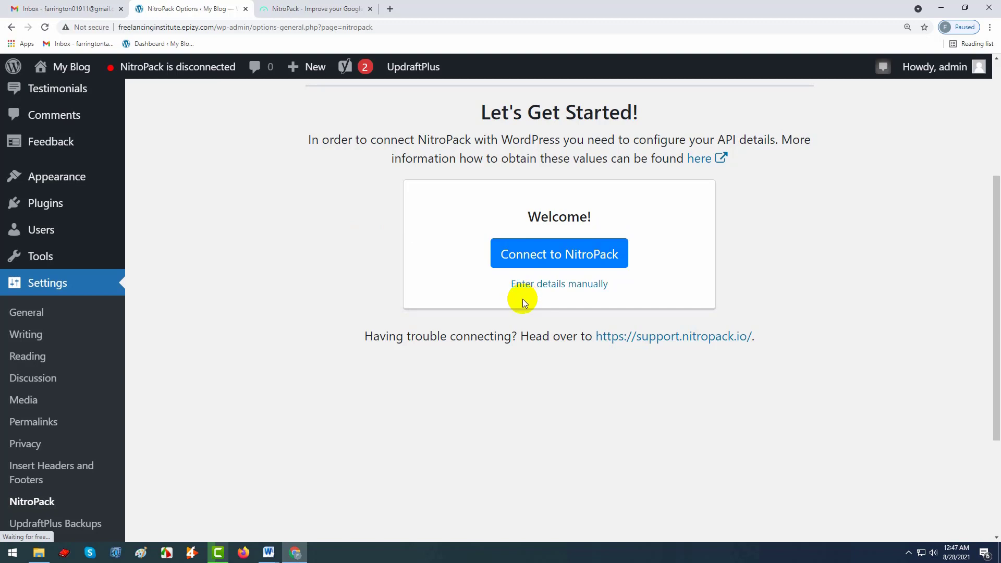
Return to the NitroPack checkout page and enter the account holder's first and last name in the sign-up form.
click(355, 8)
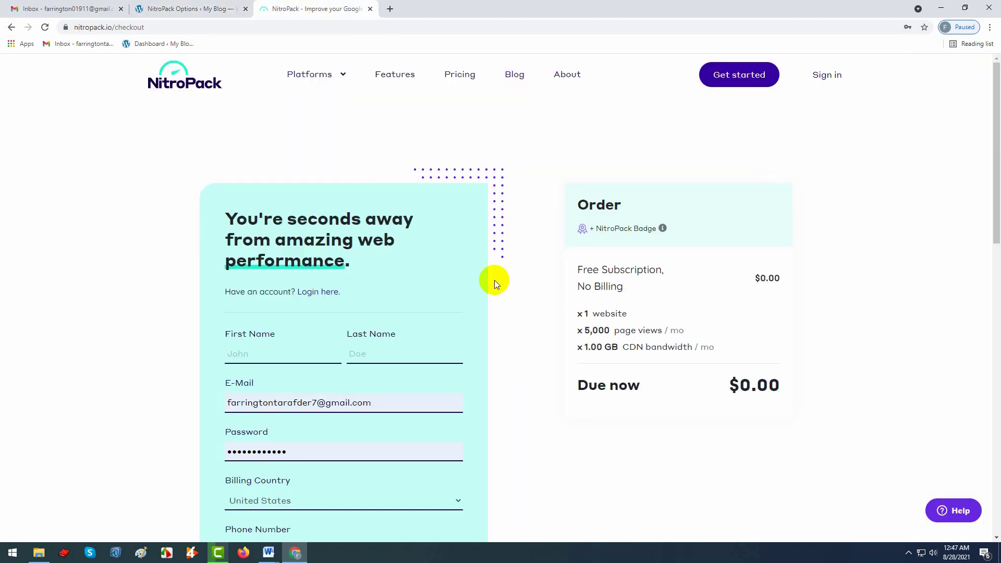
click(256, 353)
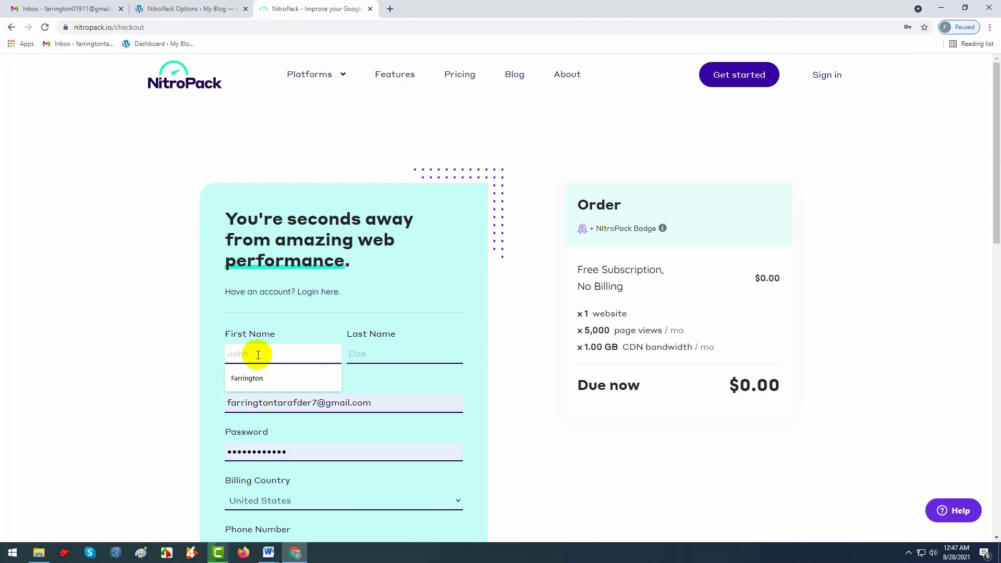
text(Tarafder)
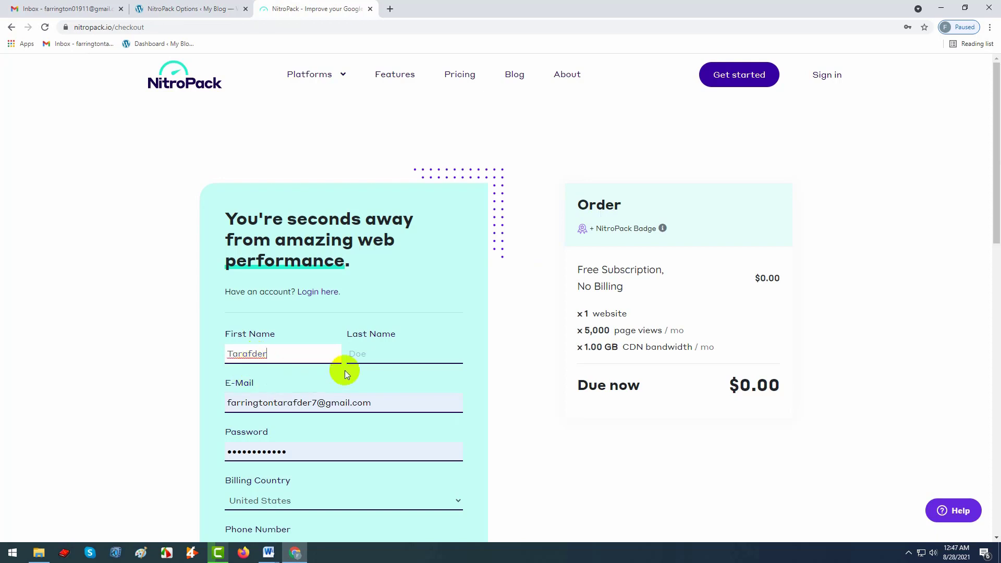
click(382, 357)
text(It)
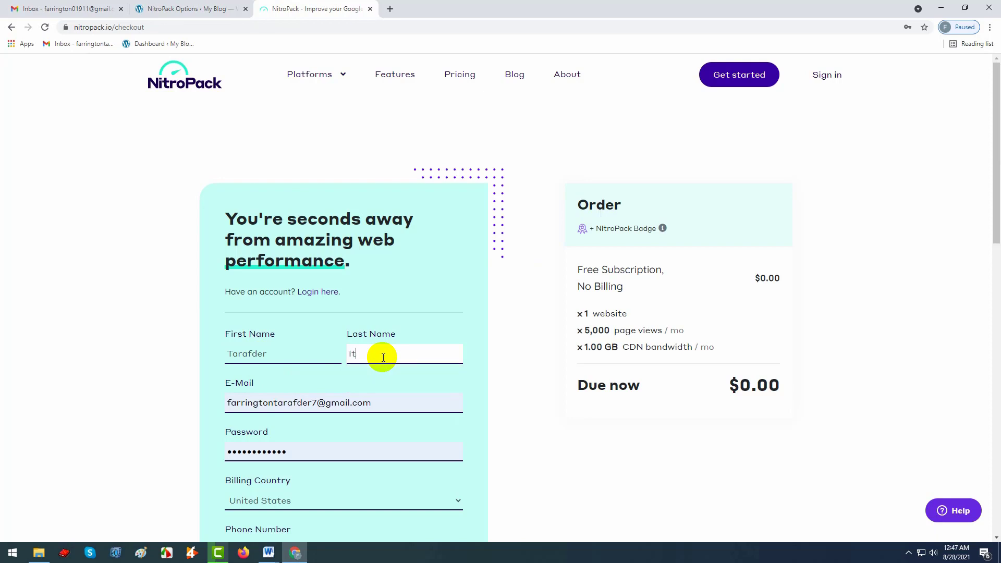
Replace the prefilled e-mail in the sign-up form with the account address copied from the open Gmail account.
click(306, 402)
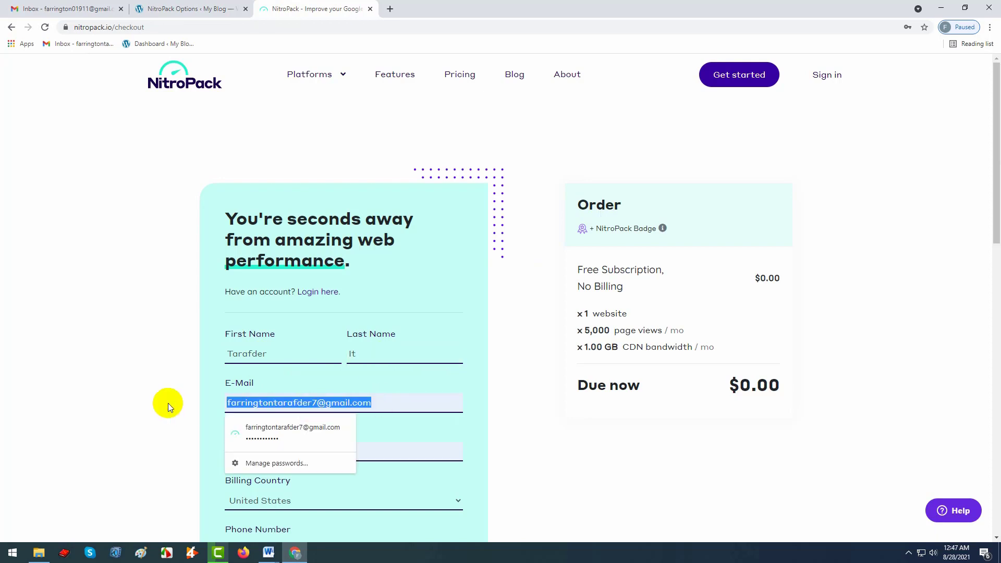
click(78, 8)
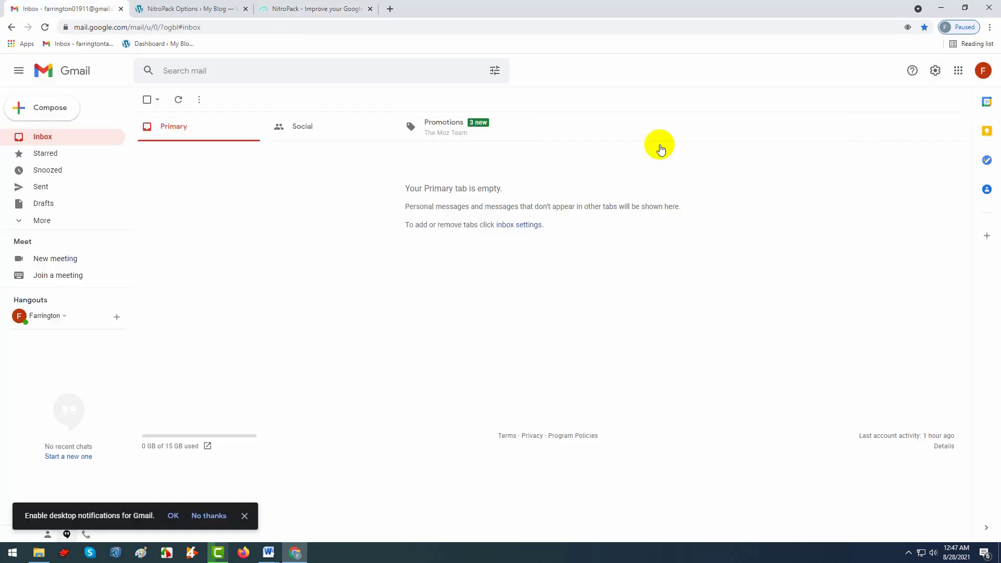
click(981, 70)
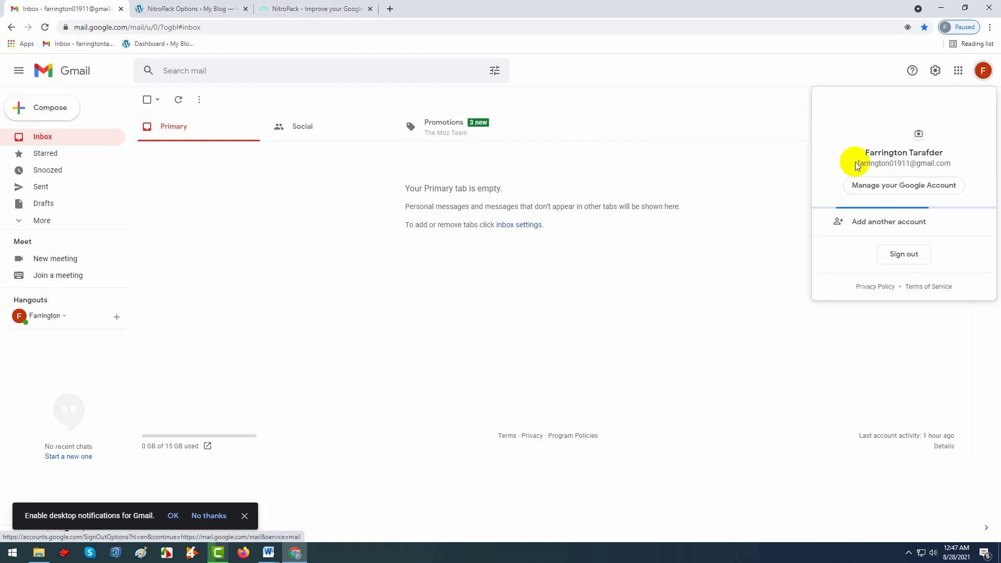
drag(856, 163, 941, 163)
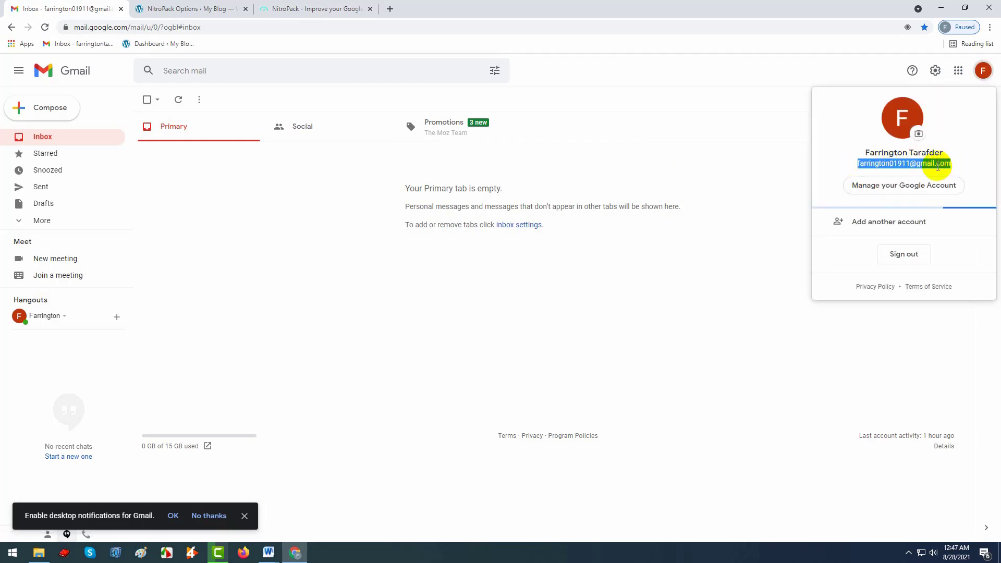
right_click(881, 176)
click(881, 175)
click(308, 8)
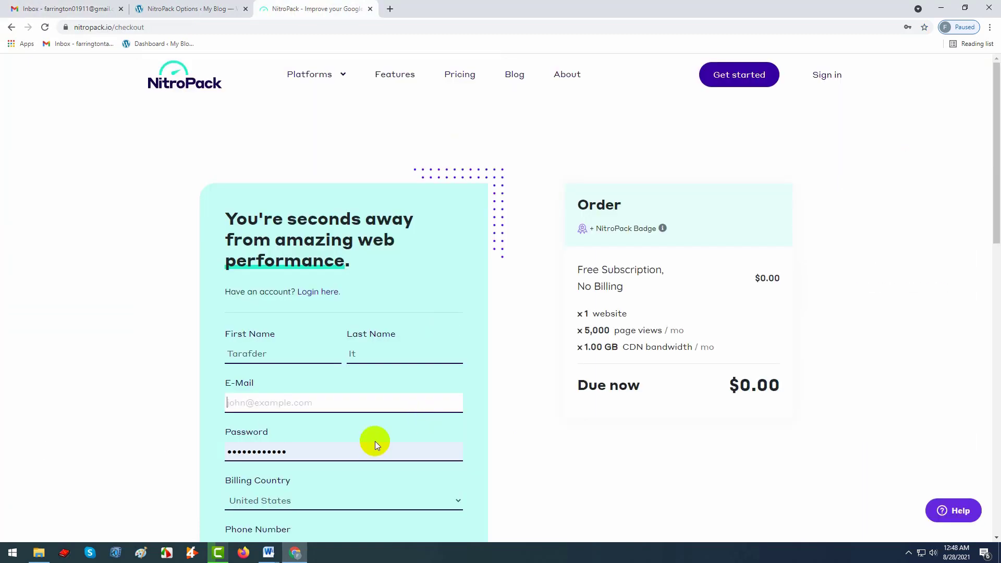
click(250, 410)
key(ctrl+v)
double_click(306, 452)
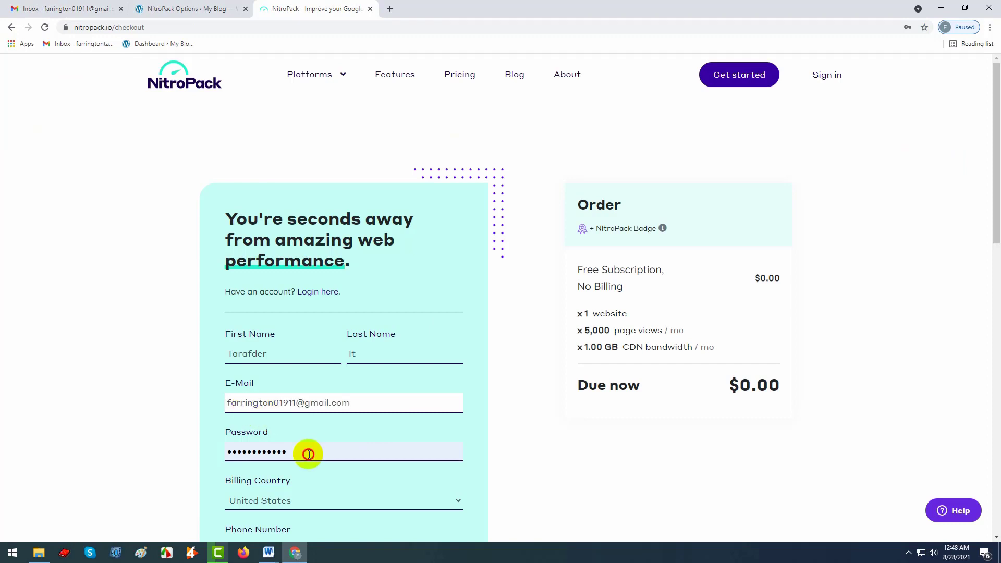
click(73, 457)
Set the billing country to Bangladesh and fill in the phone number in the sign-up form.
scroll(104, 456, down, 3)
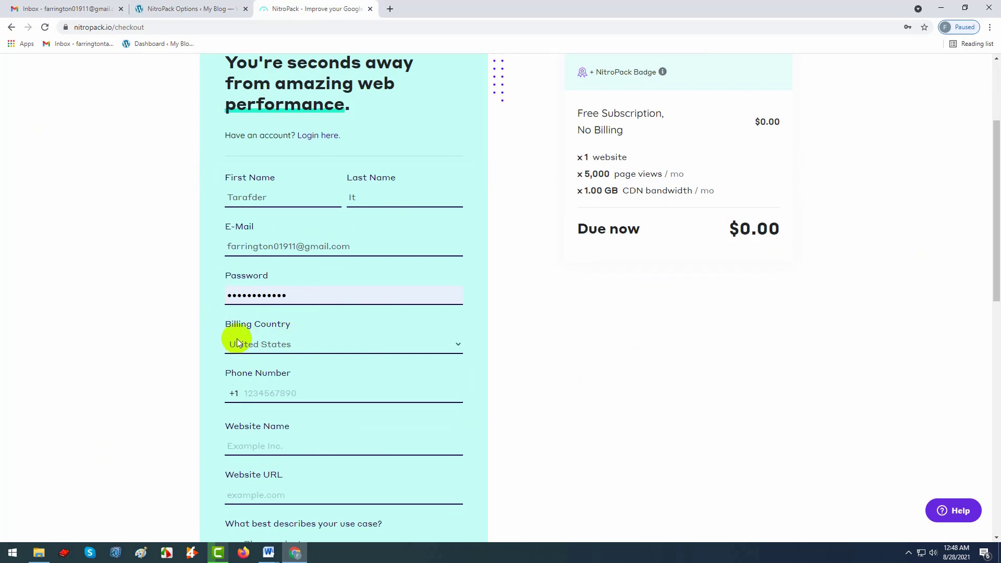
click(257, 342)
scroll(329, 215, up, 5)
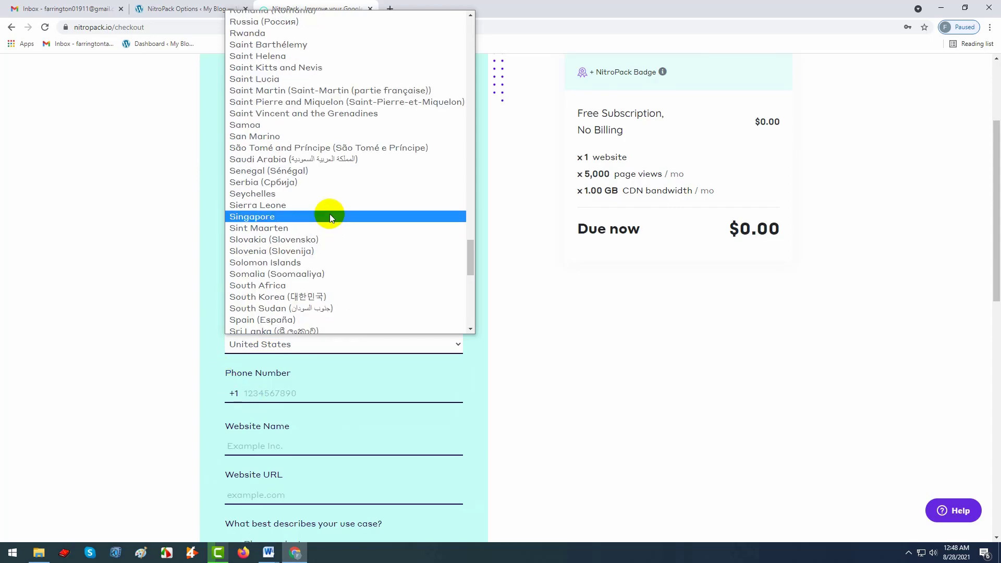
scroll(329, 213, up, 18)
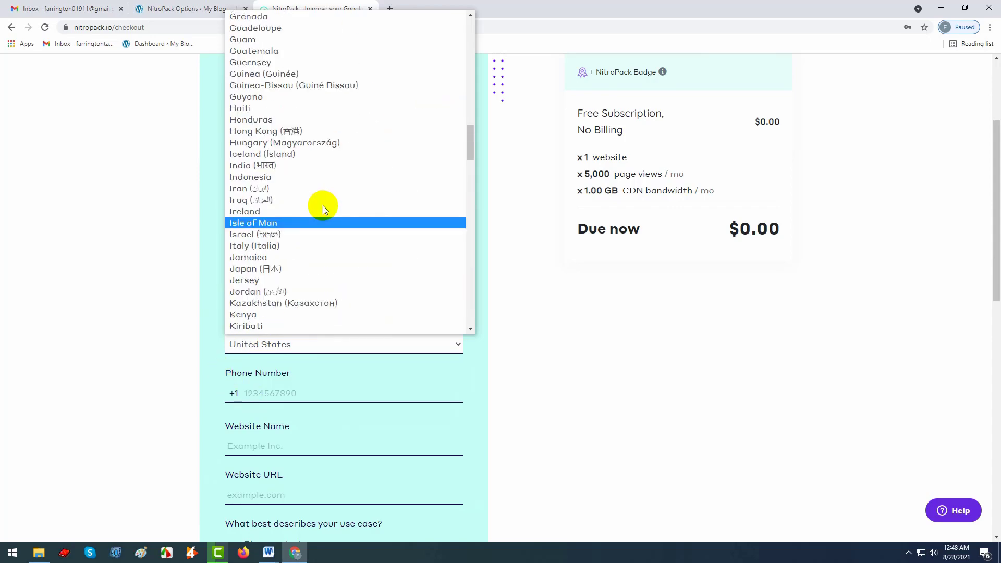
scroll(323, 206, up, 15)
click(303, 200)
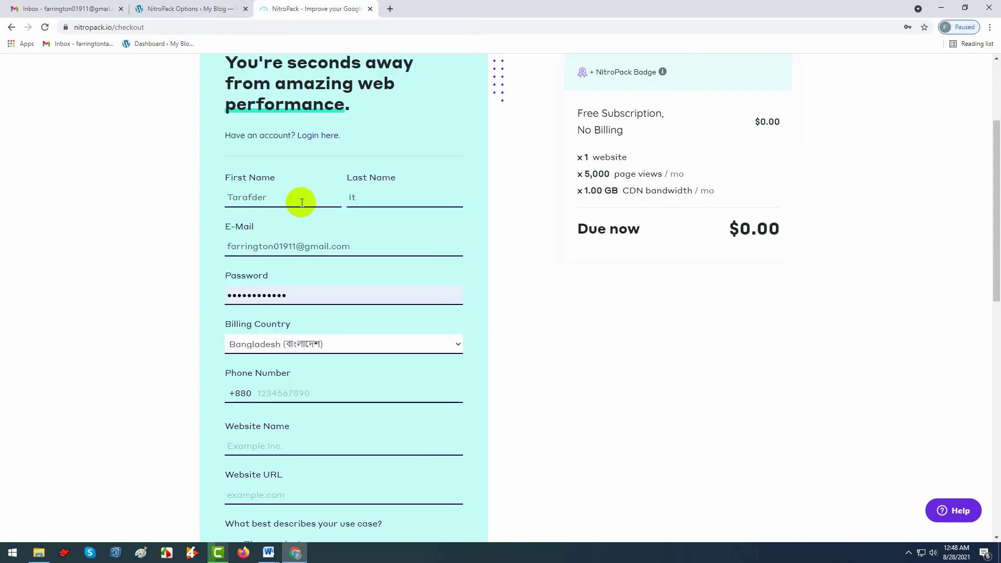
scroll(391, 329, down, 3)
click(270, 236)
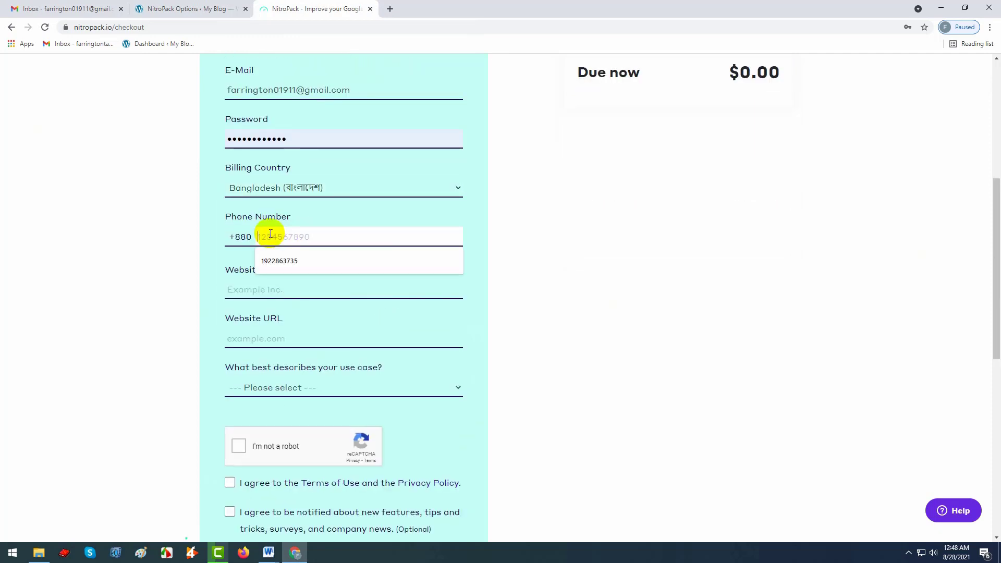
click(280, 260)
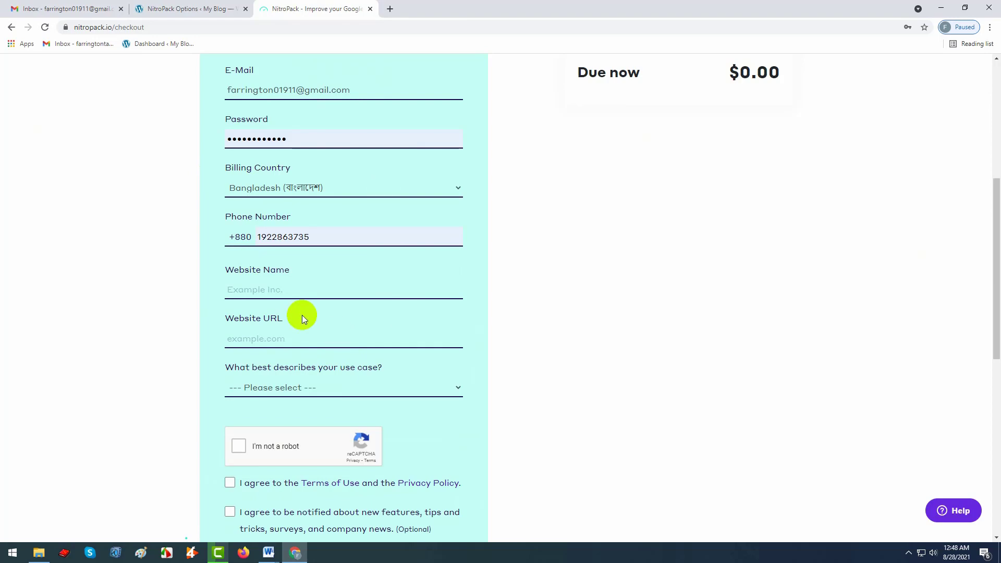
Check the site's name in the WordPress dashboard and enter My Blog as the website name in the sign-up form.
click(267, 292)
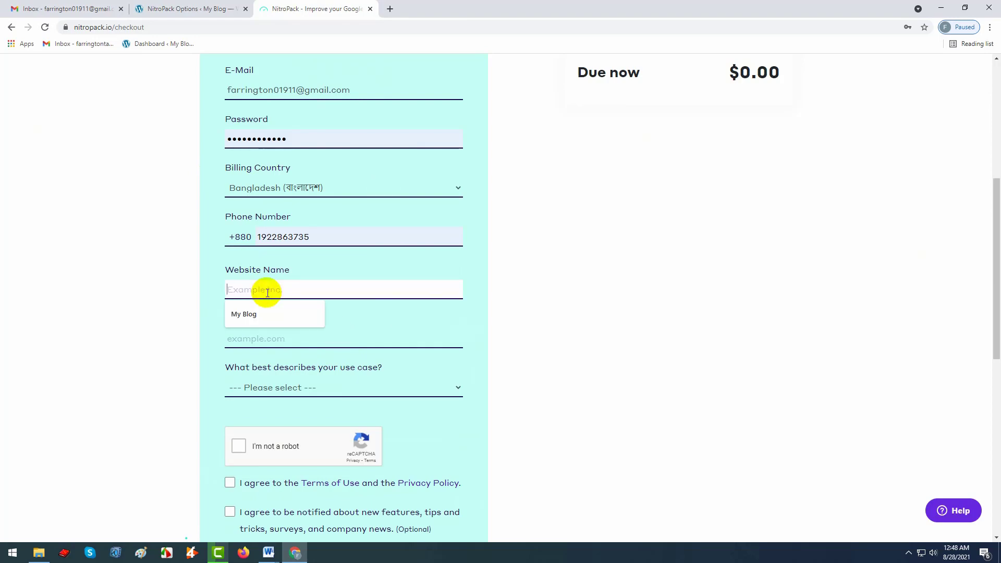
click(67, 7)
click(150, 7)
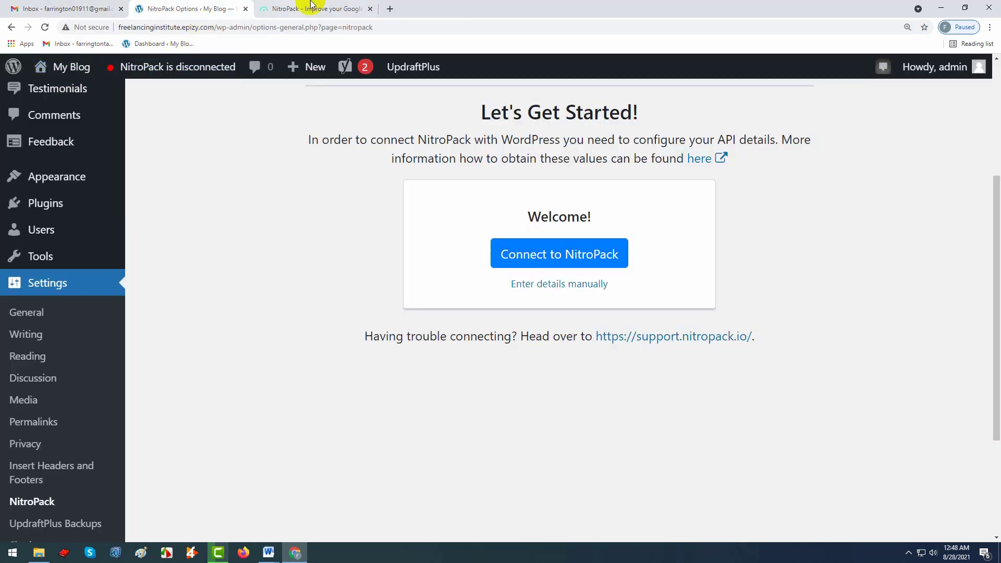
click(294, 8)
click(252, 290)
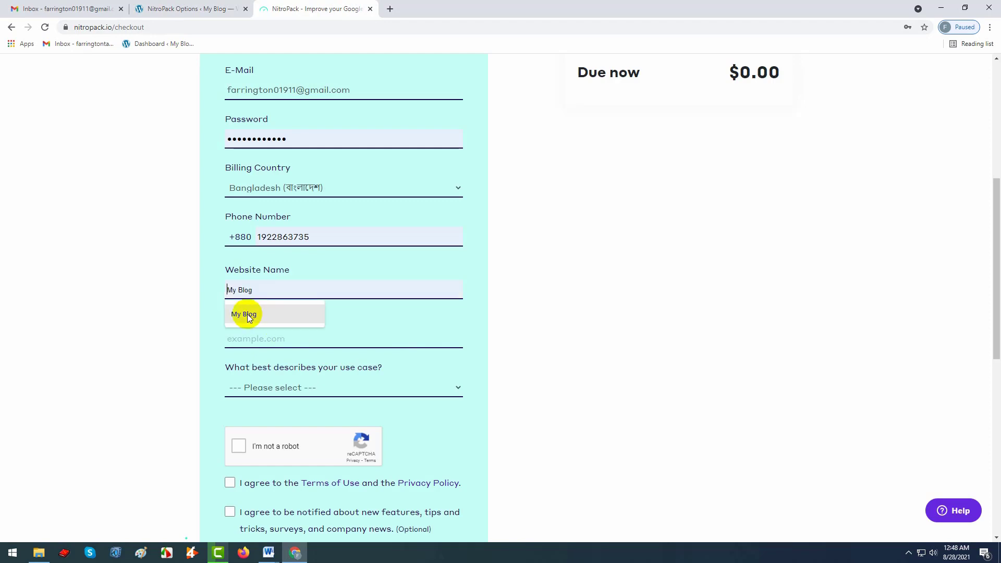
click(248, 312)
click(253, 339)
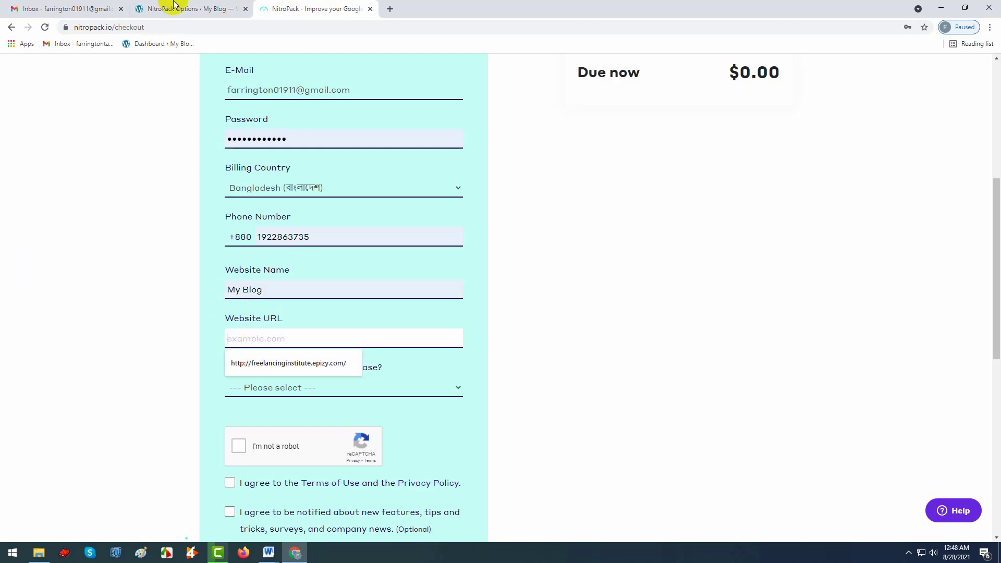
click(169, 8)
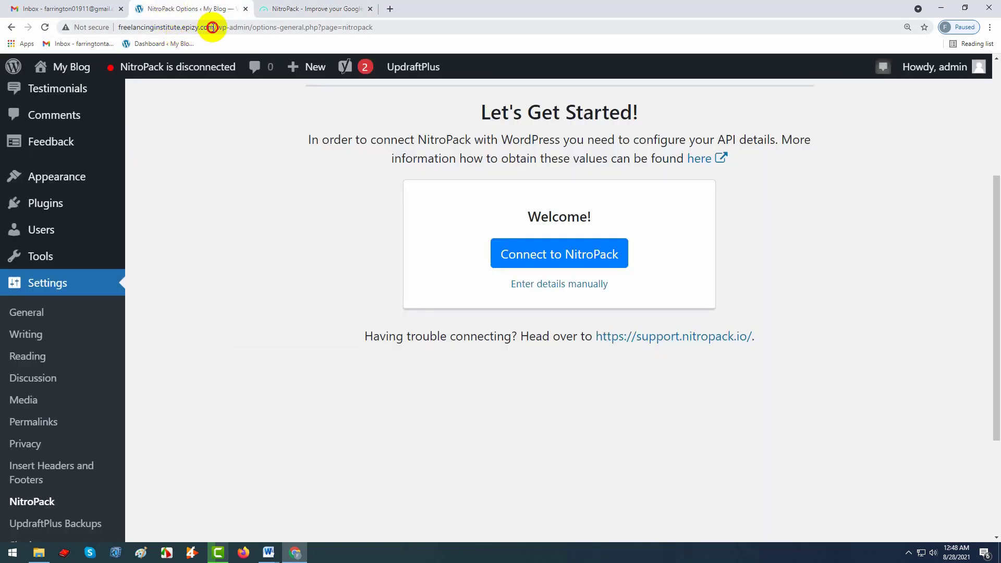
drag(213, 27, 117, 27)
right_click(151, 27)
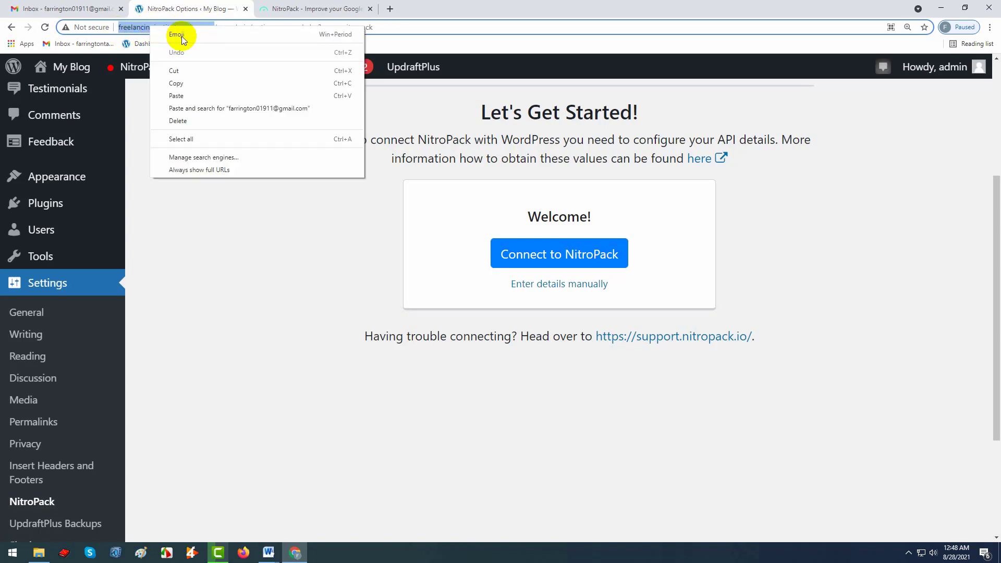
click(191, 83)
click(313, 8)
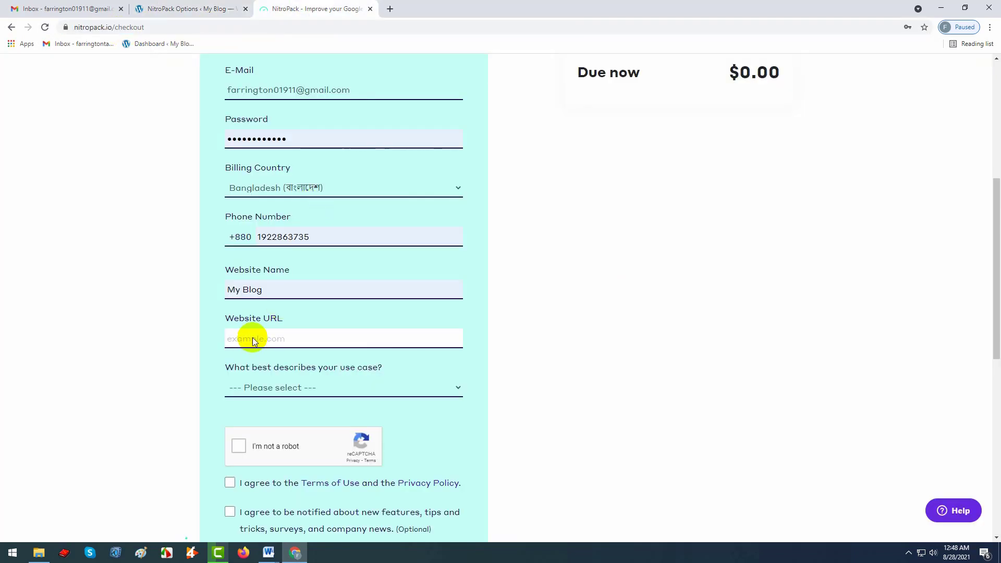
right_click(254, 341)
click(279, 418)
Choose Publisher/Blog as the description of the use case in the sign-up form.
click(315, 389)
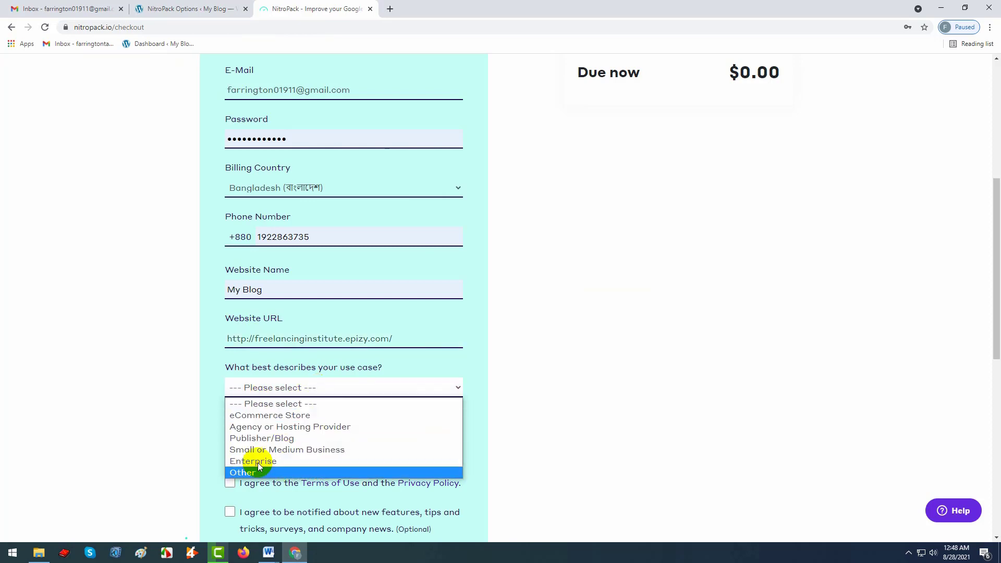
click(255, 439)
scroll(609, 407, down, 3)
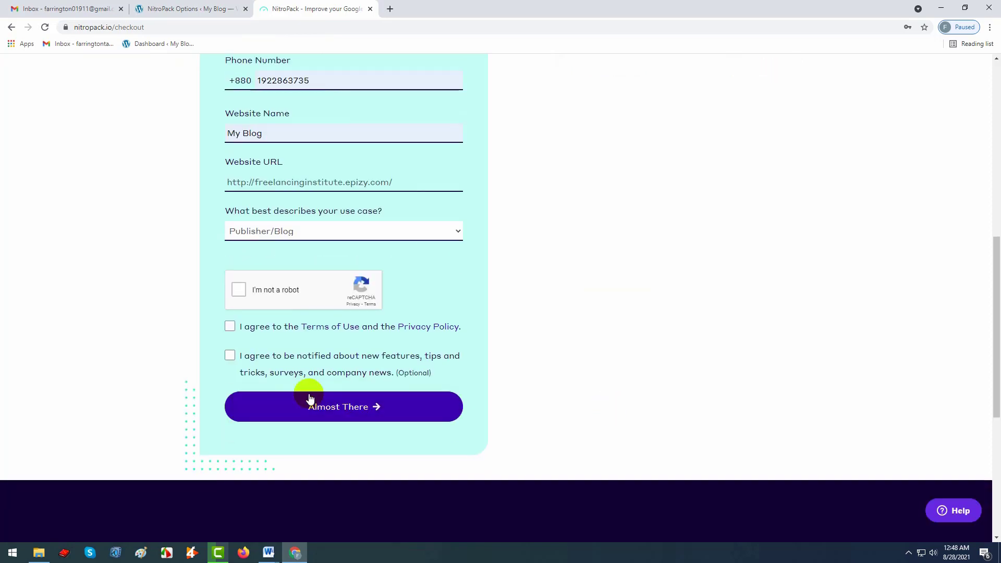
Agree to the Terms of Use and Privacy Policy and to company notifications, complete the reCAPTCHA check, and submit the sign-up form.
click(230, 326)
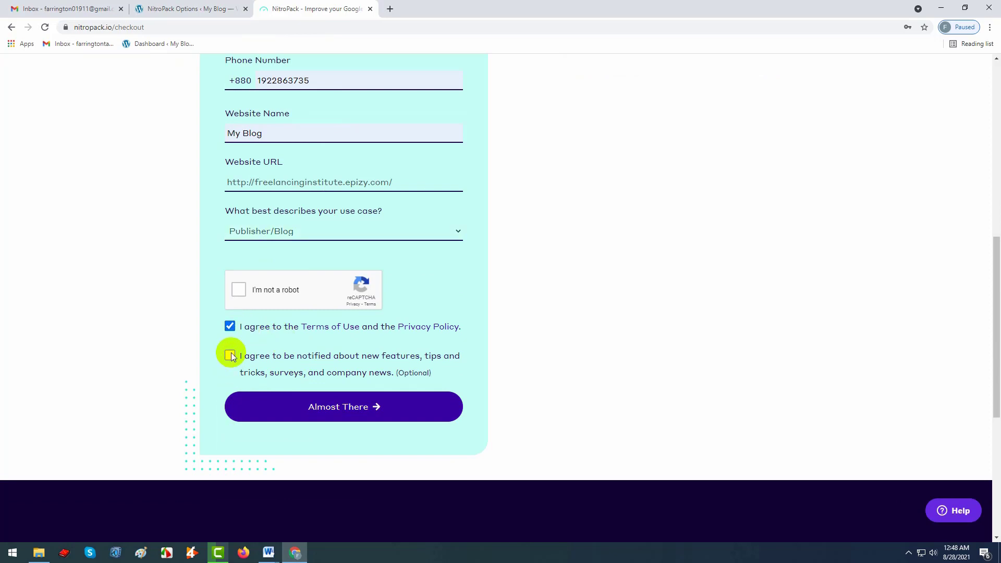
click(230, 356)
click(238, 289)
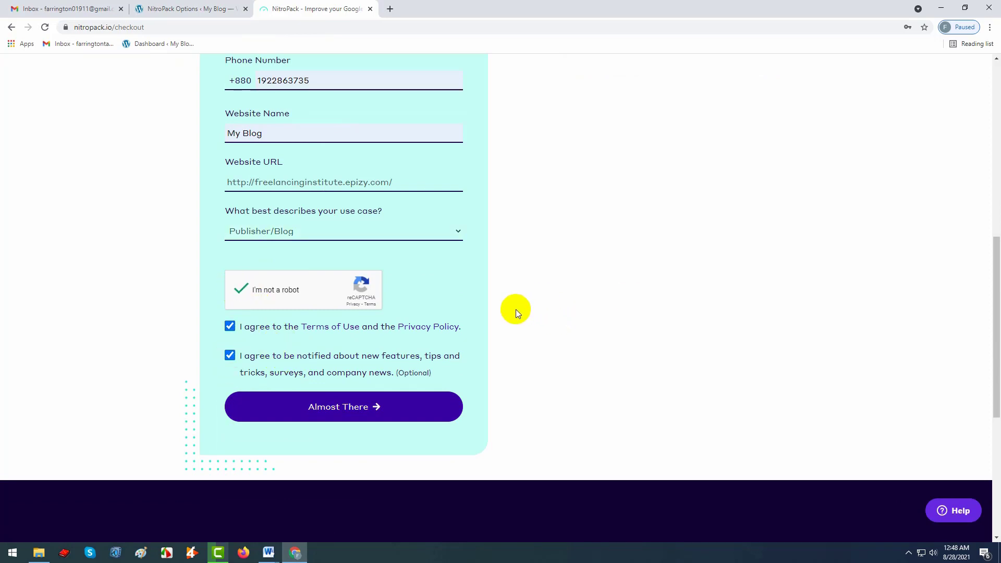
click(341, 411)
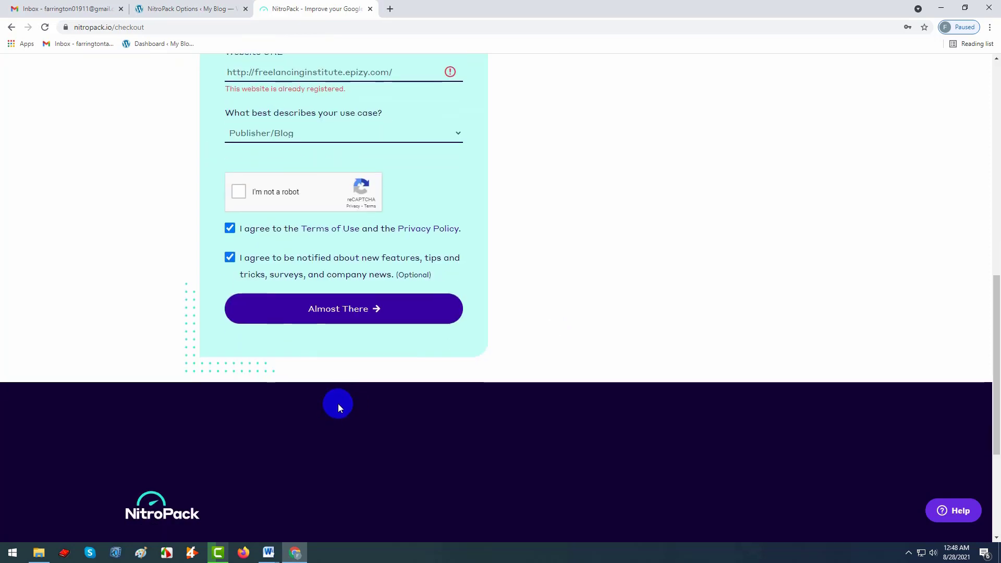
Review the website URL field and the other entries in the submitted sign-up form.
scroll(339, 402, up, 2)
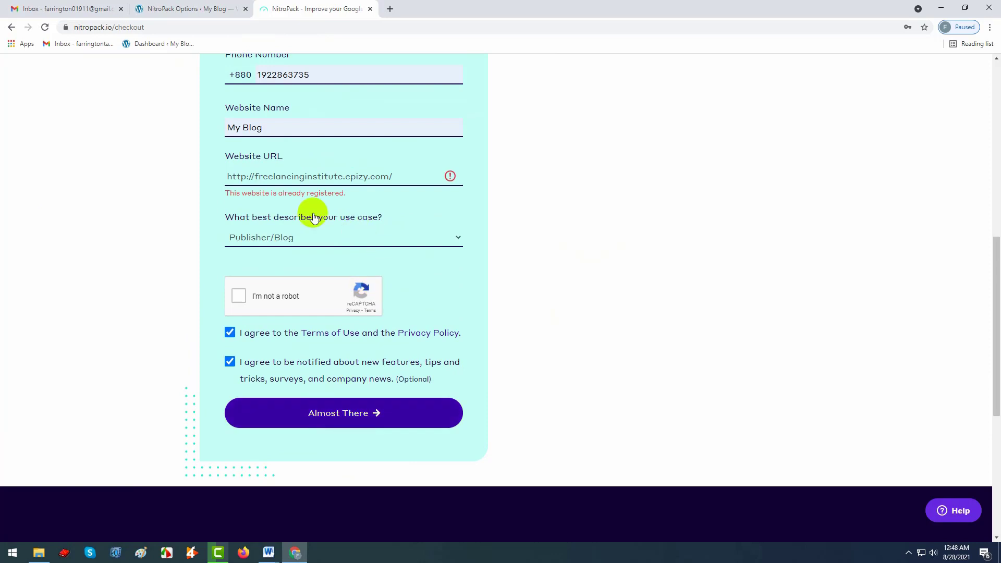
drag(227, 176, 399, 176)
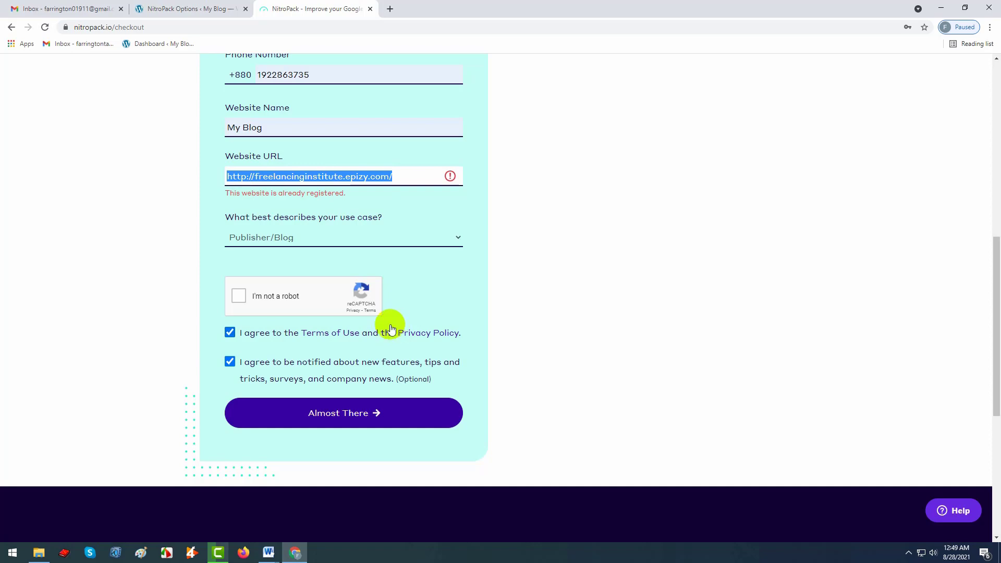
scroll(390, 327, up, 2)
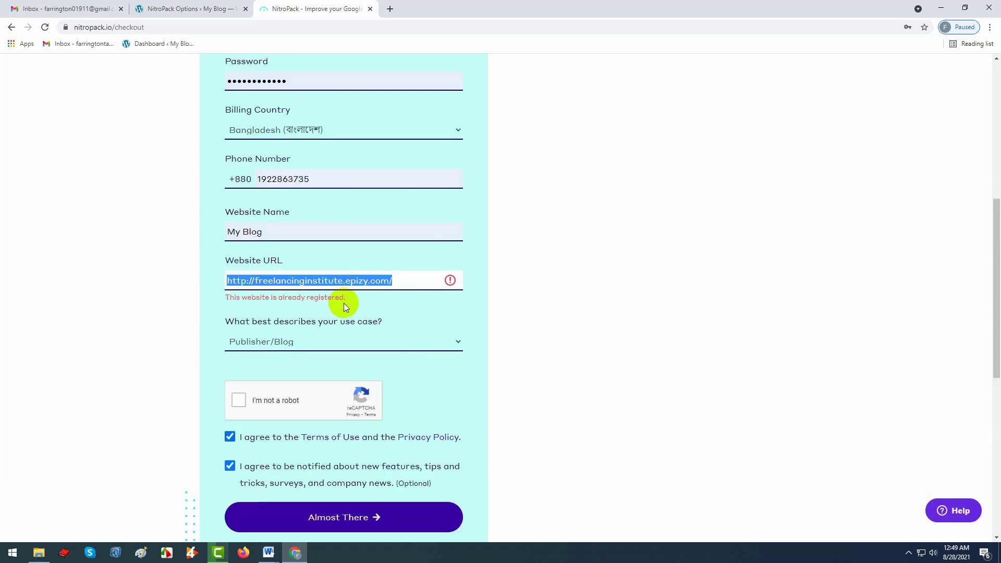
scroll(343, 302, up, 3)
scroll(311, 292, down, 5)
scroll(358, 339, up, 9)
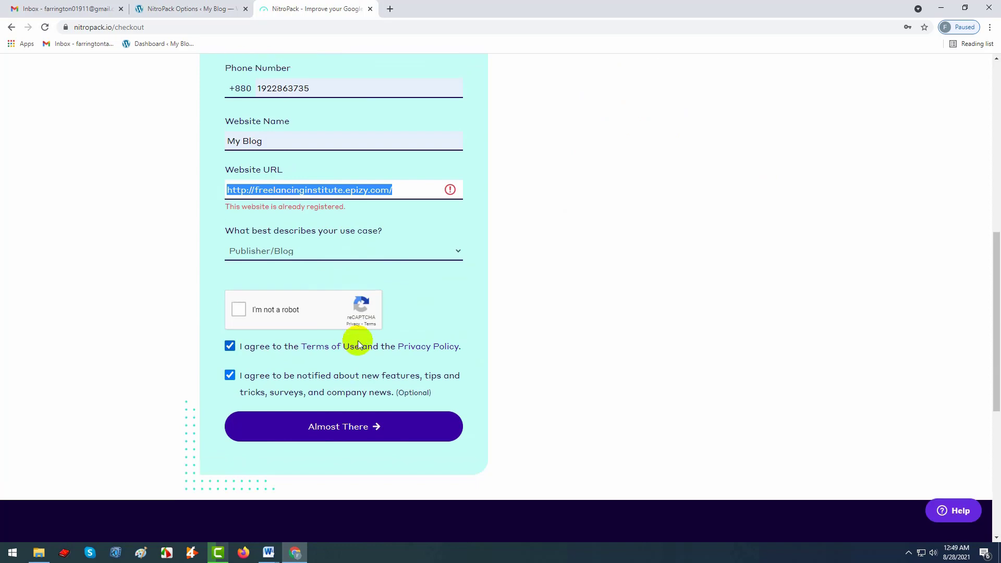
scroll(384, 334, down, 6)
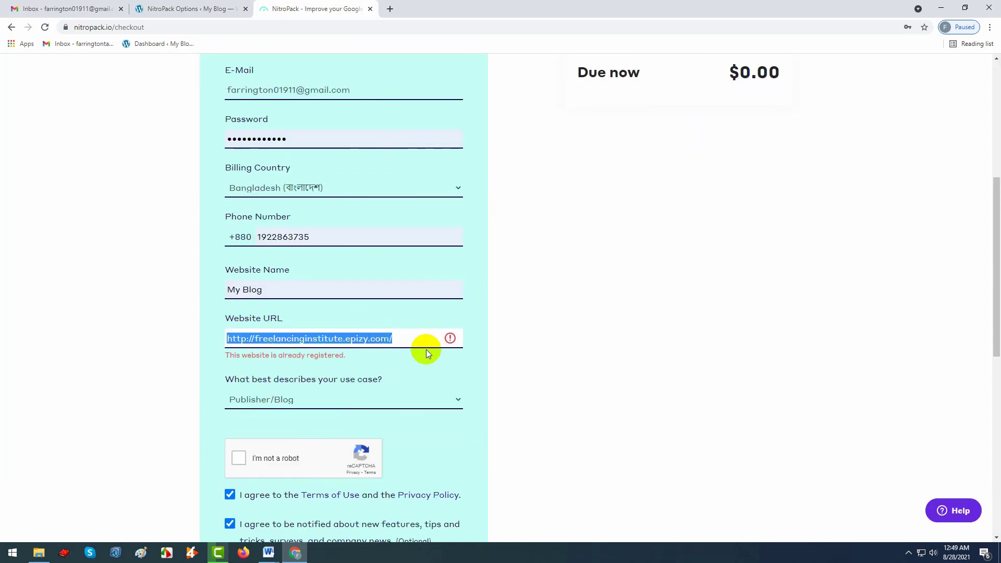
Clear the website URL field in the sign-up form.
click(405, 339)
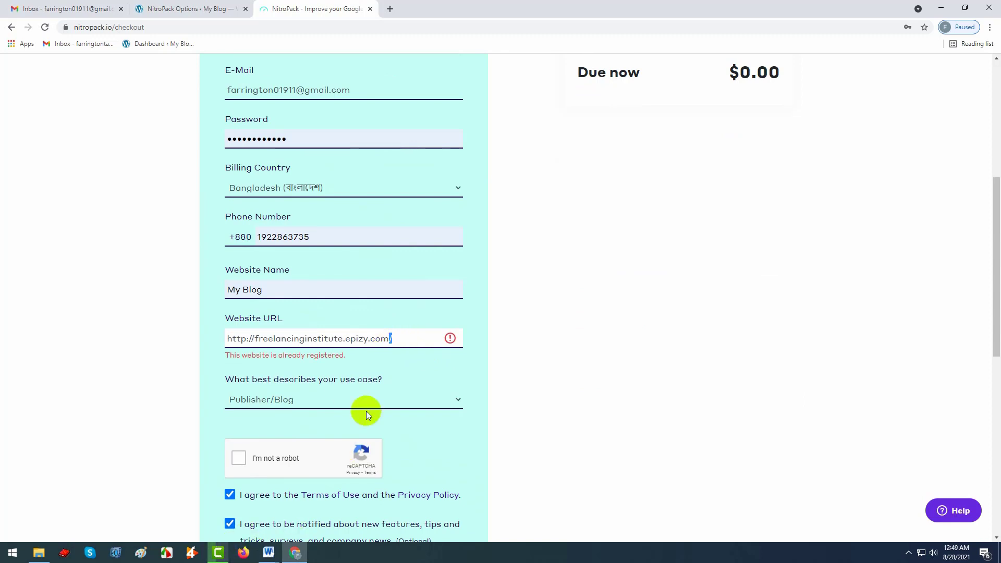
drag(434, 339, 168, 339)
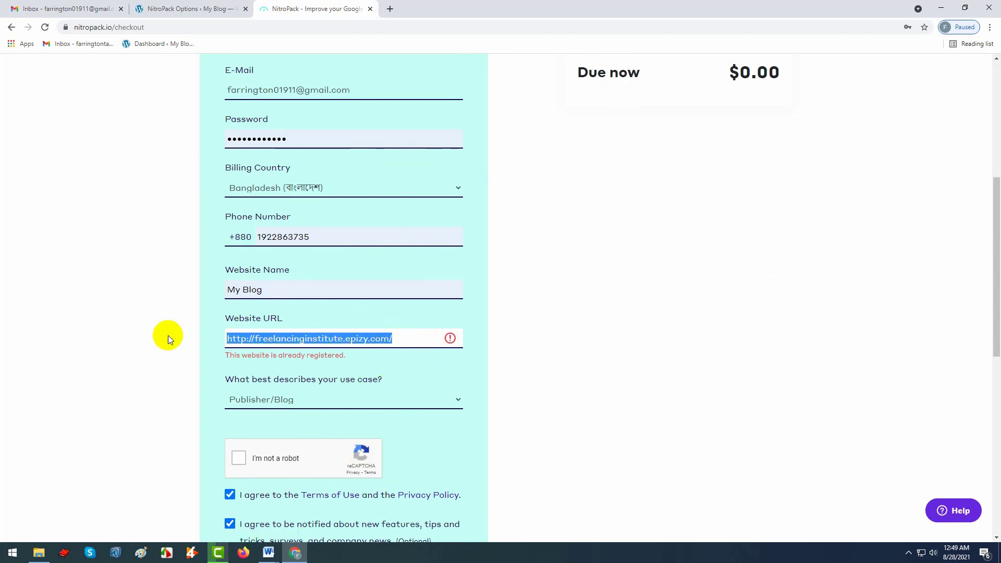
key(BackSpace)
click(291, 339)
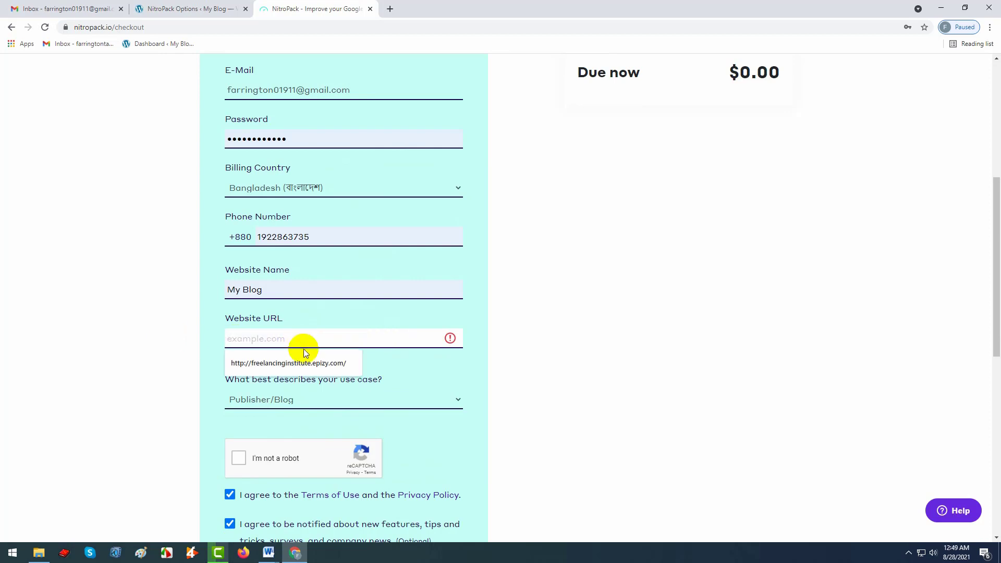
click(302, 357)
drag(379, 340, 145, 342)
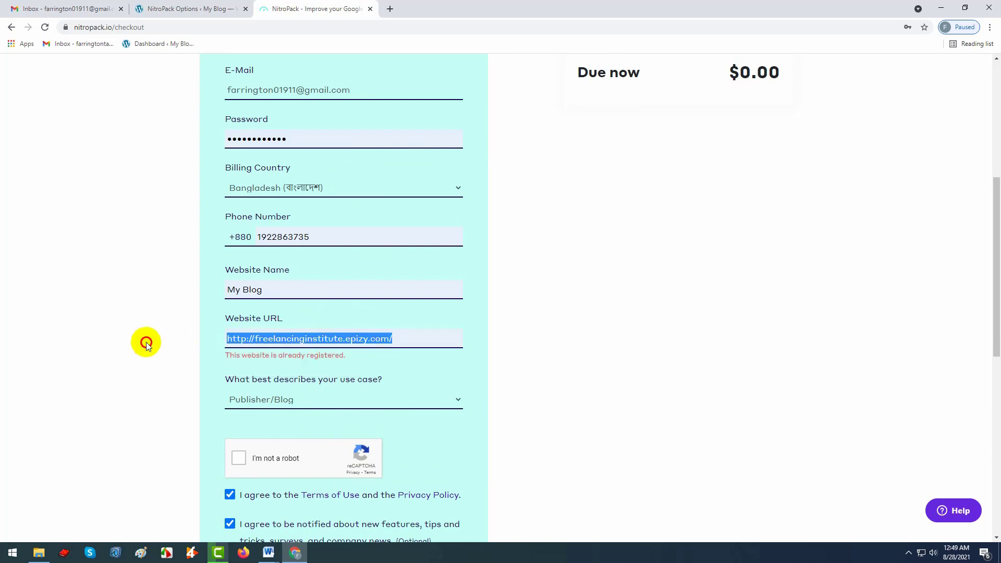
key(BackSpace)
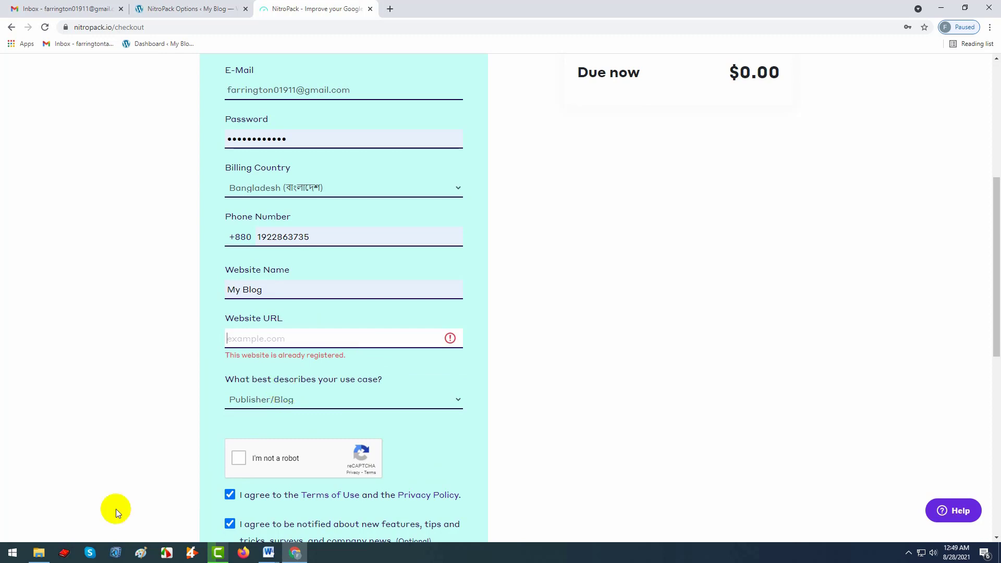
click(57, 531)
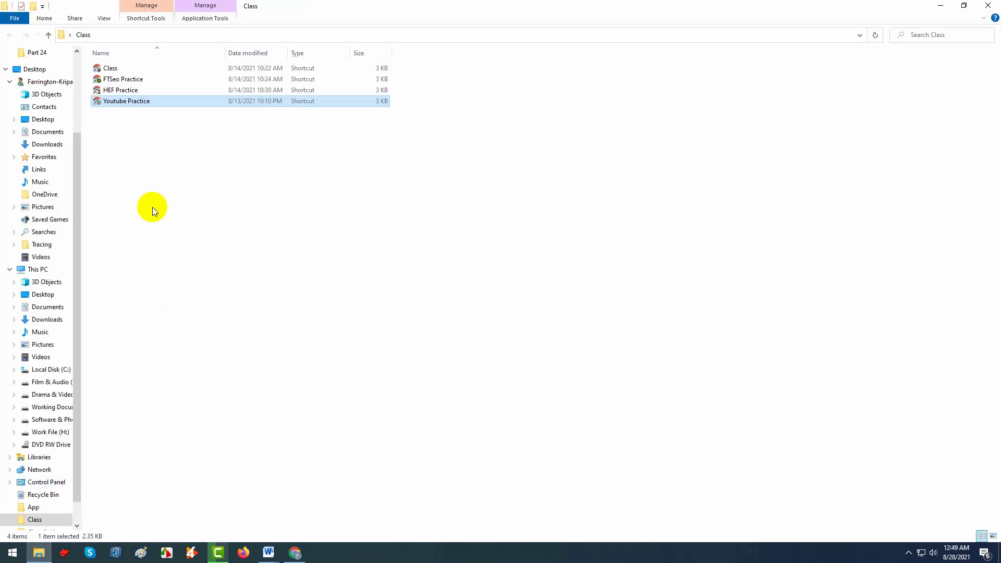
double_click(109, 90)
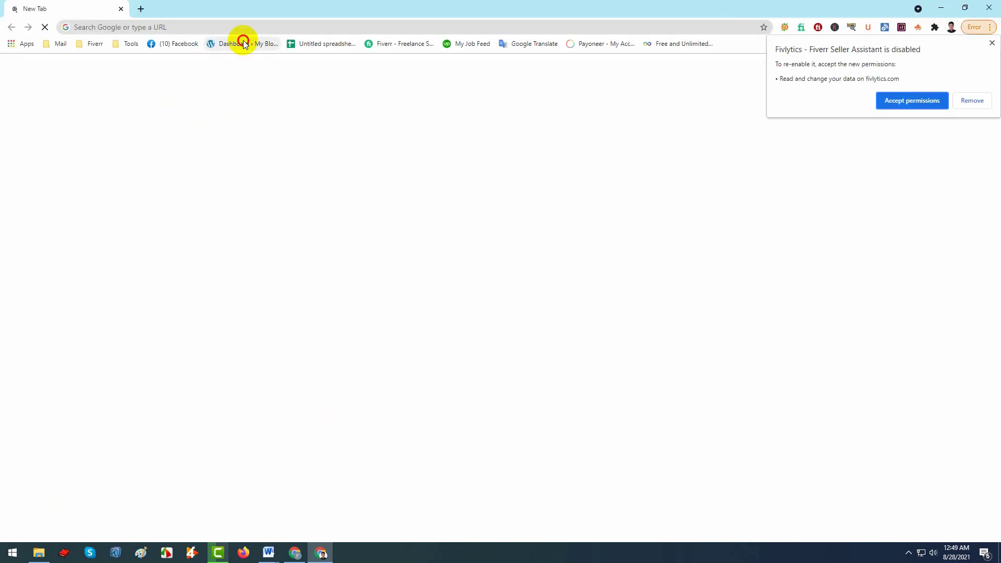
click(241, 44)
drag(178, 24, 60, 35)
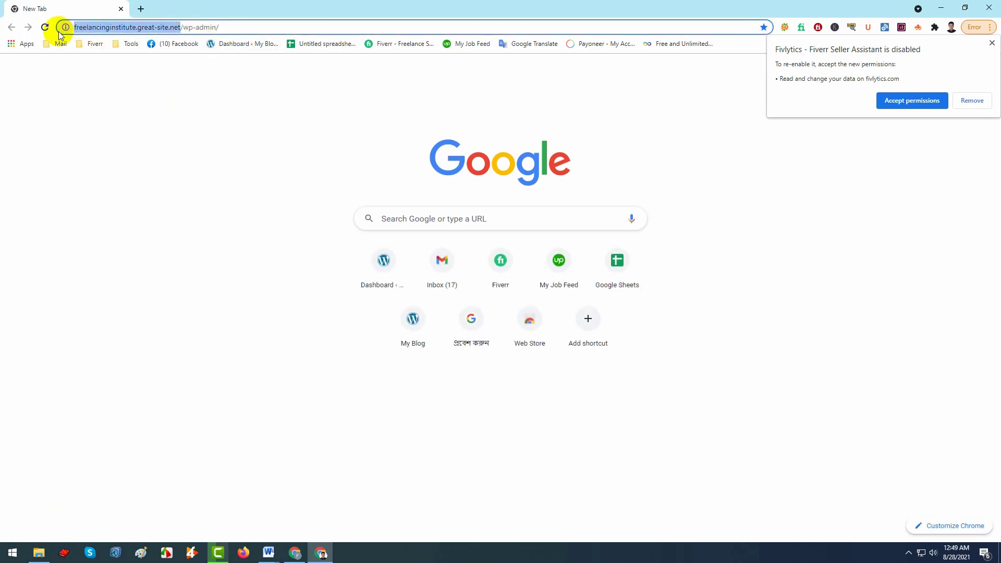
click(988, 7)
click(308, 557)
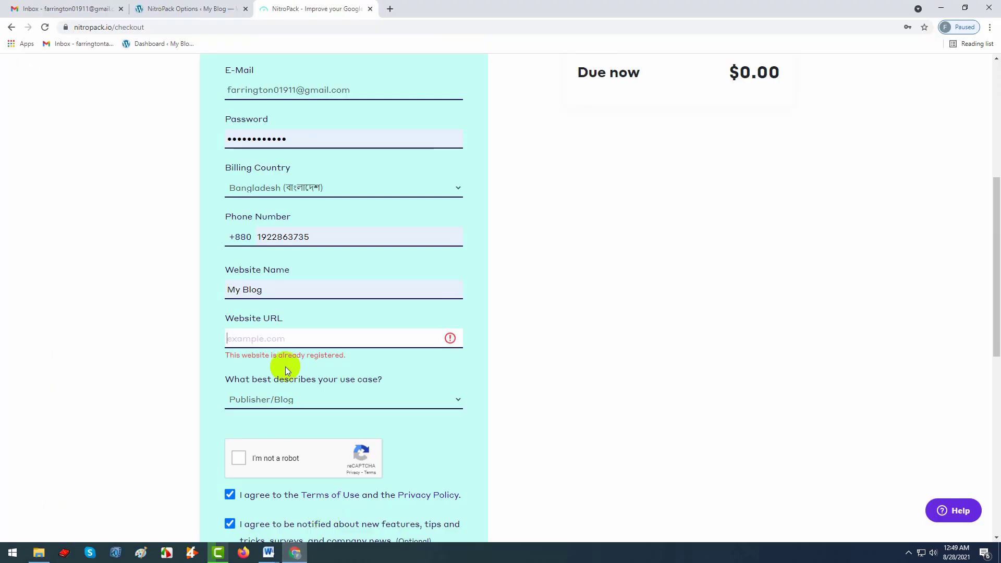
click(283, 339)
key(ctrl+v)
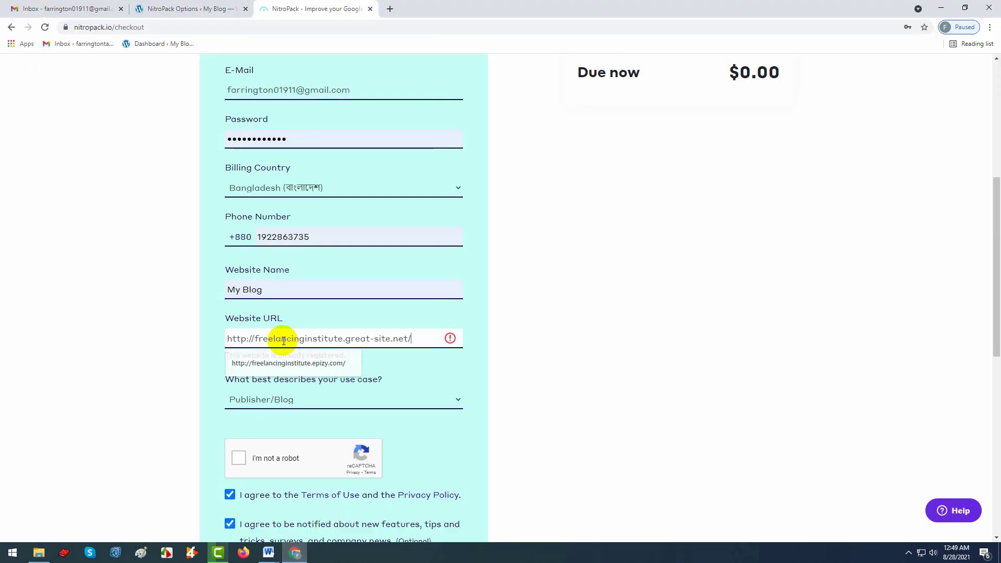
Try to resubmit the sign-up form with the great-site.net address after completing the reCAPTCHA check.
scroll(250, 323, down, 3)
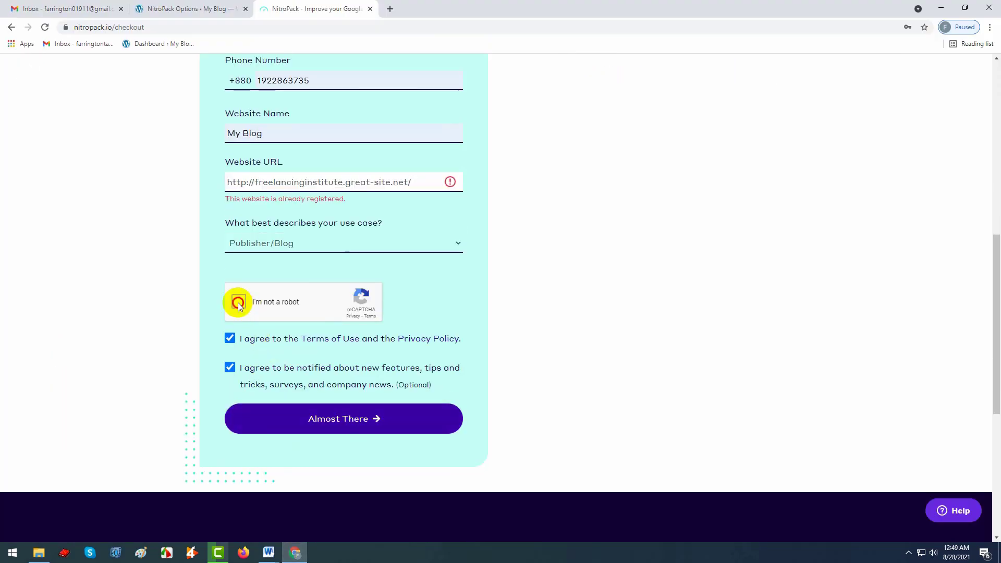
click(239, 302)
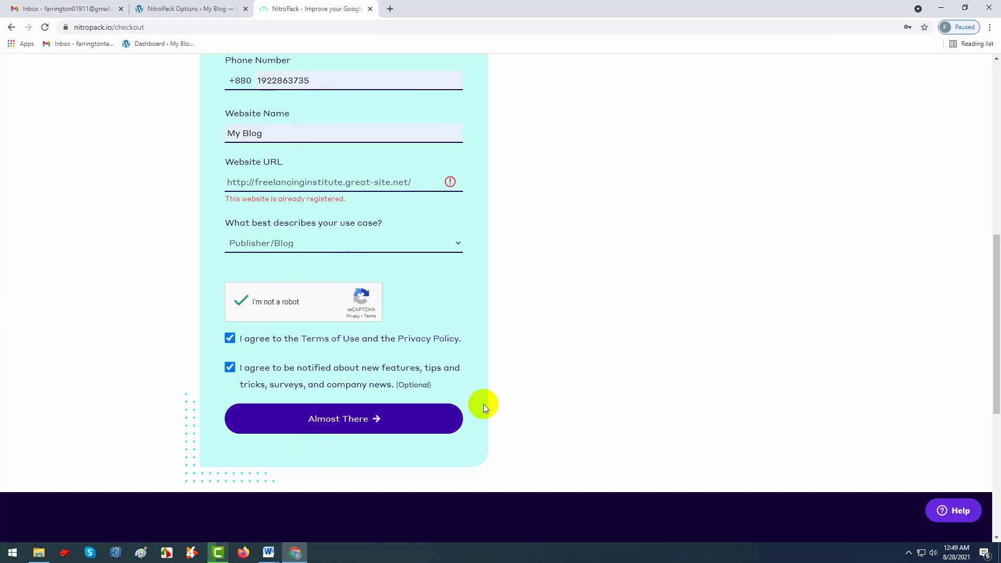
click(324, 423)
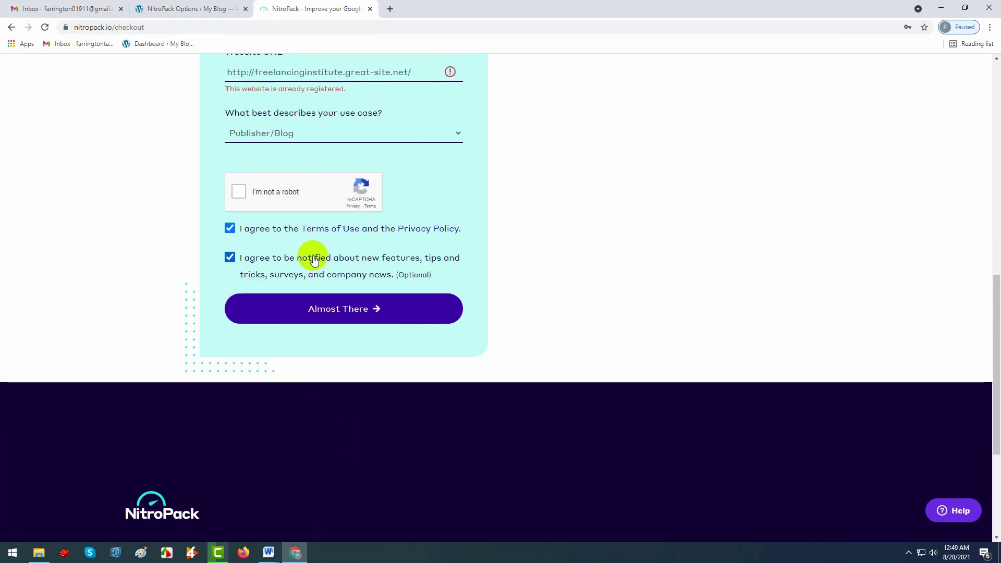
scroll(318, 266, up, 1)
scroll(308, 270, up, 2)
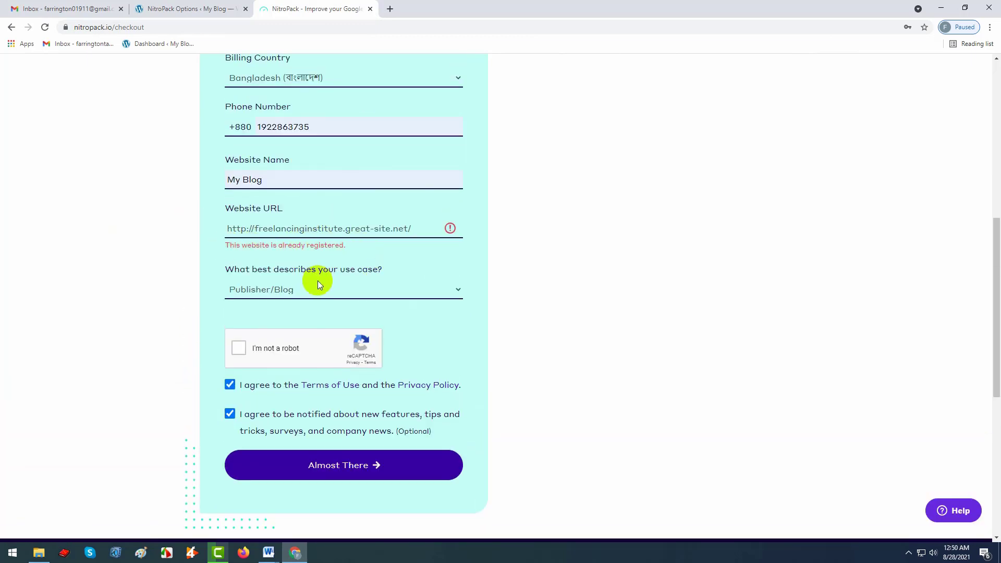
click(38, 552)
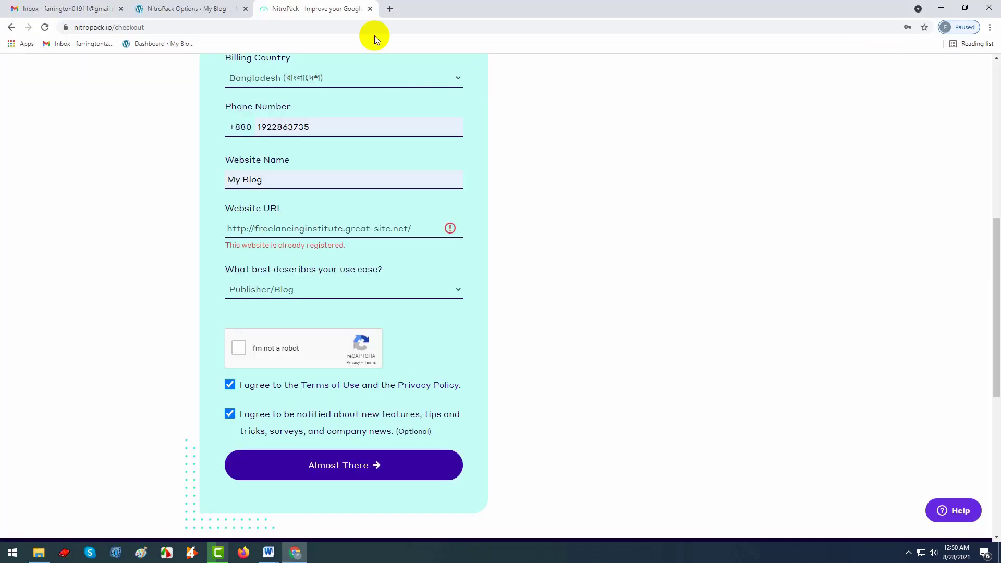
click(988, 5)
click(390, 9)
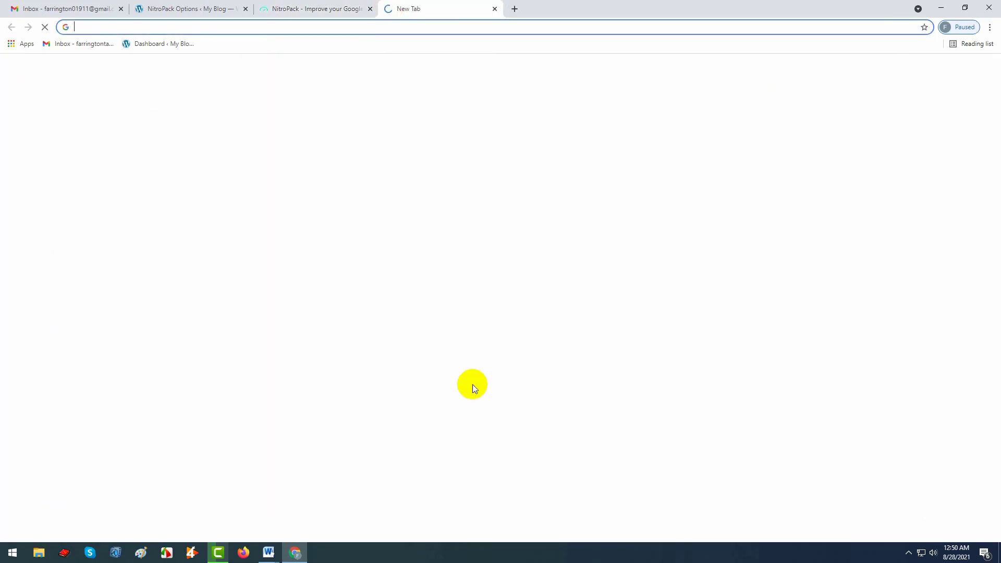
click(313, 8)
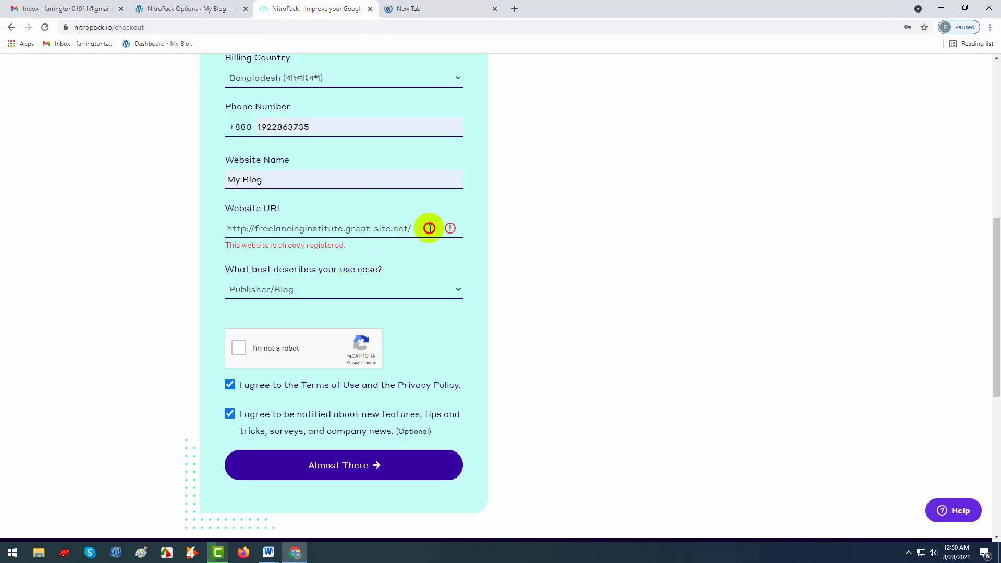
drag(429, 228, 347, 230)
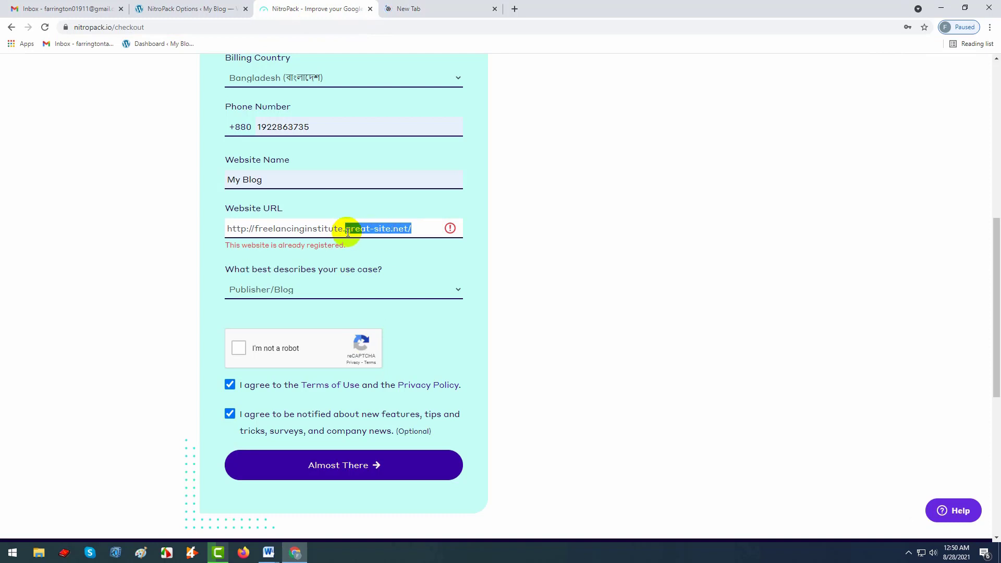
text(com)
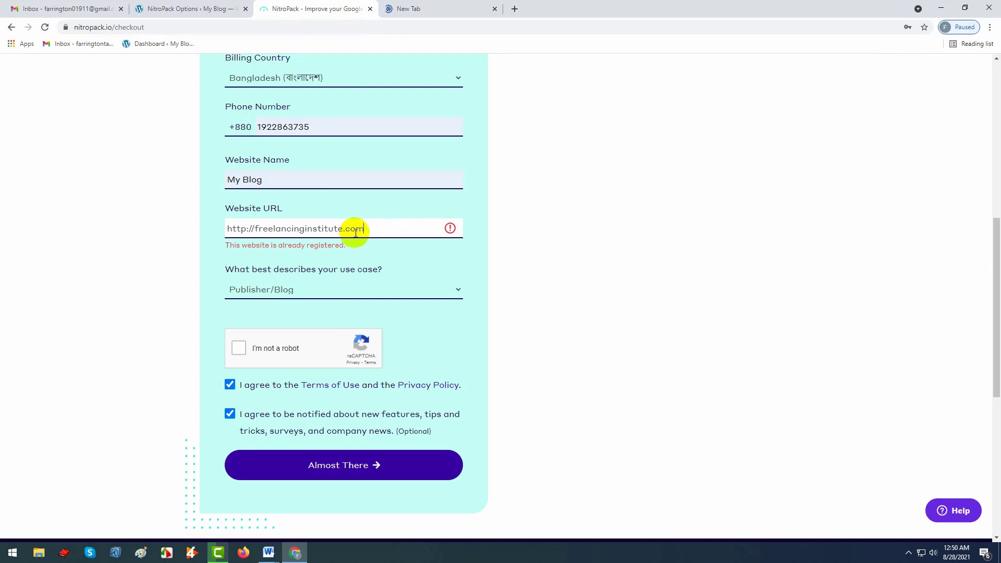
click(237, 348)
click(351, 473)
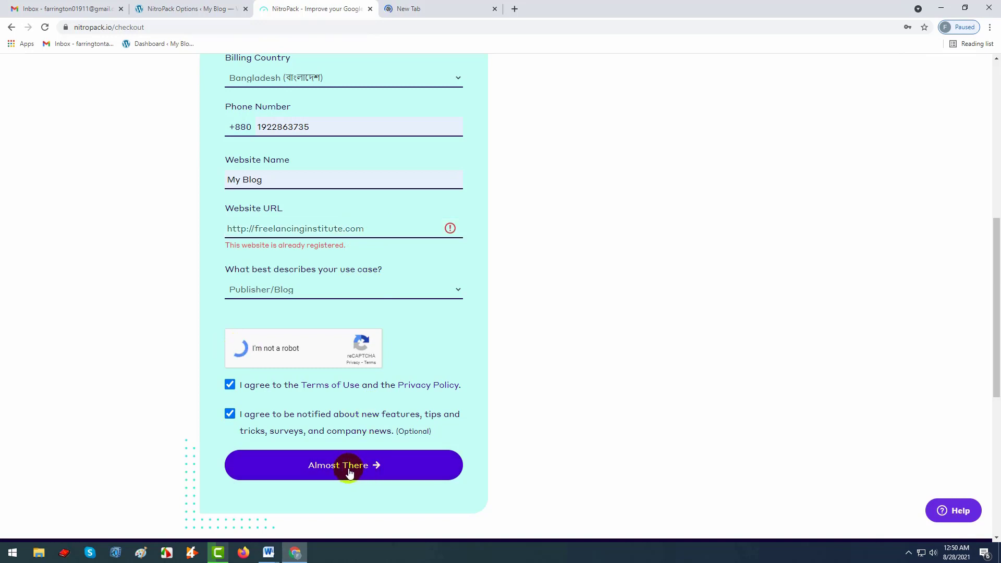
click(349, 471)
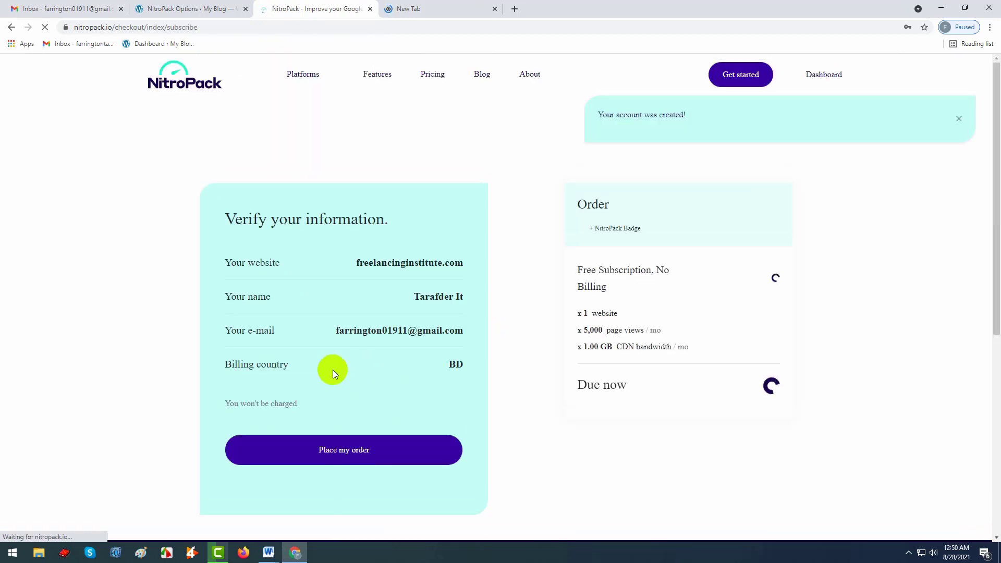
Place the free subscription order and open the NitroPack dashboard, declining to save the password in the browser.
scroll(411, 343, down, 2)
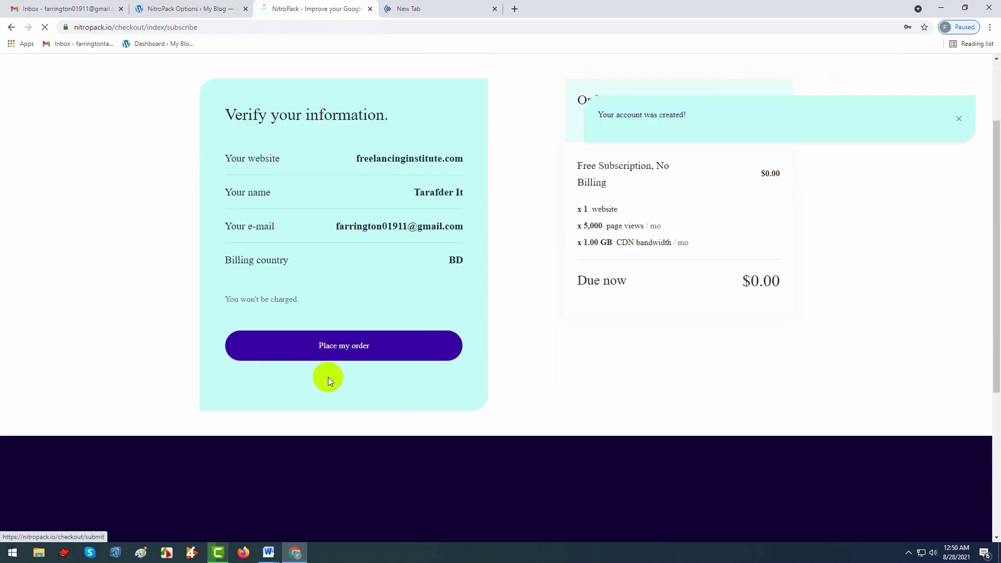
click(352, 355)
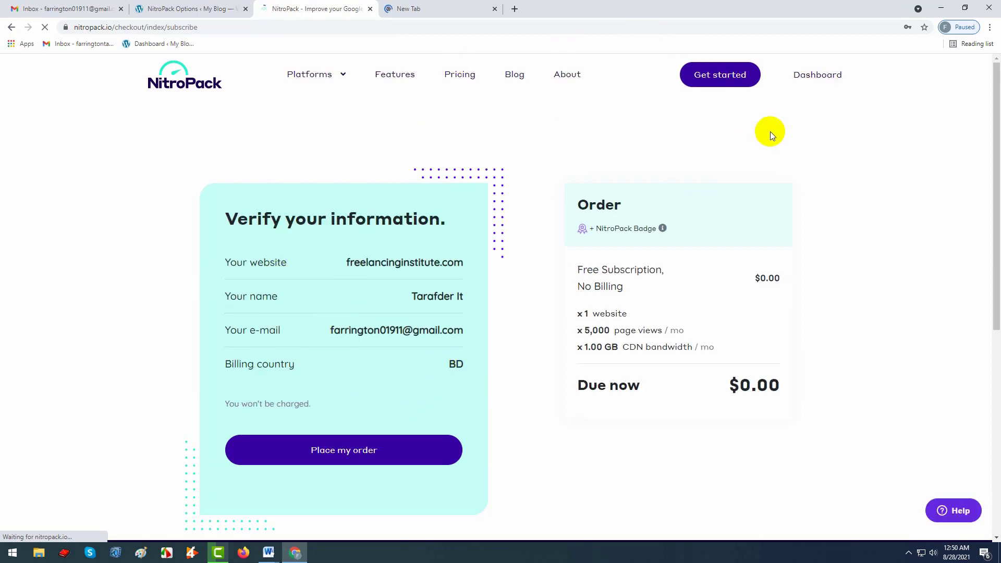
click(814, 78)
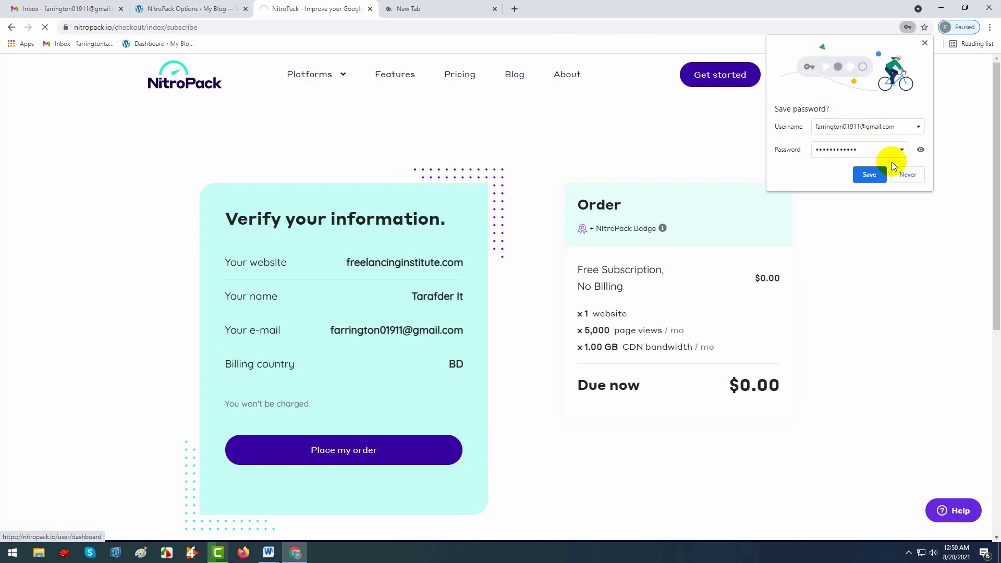
click(902, 177)
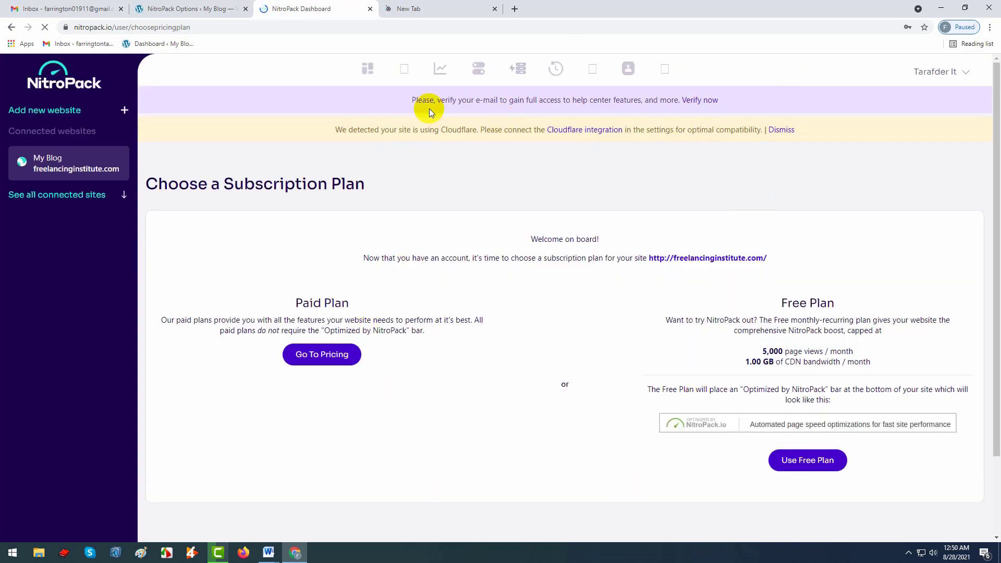
Request e-mail verification for the new account from the notice on the subscription plan page.
drag(401, 100, 755, 108)
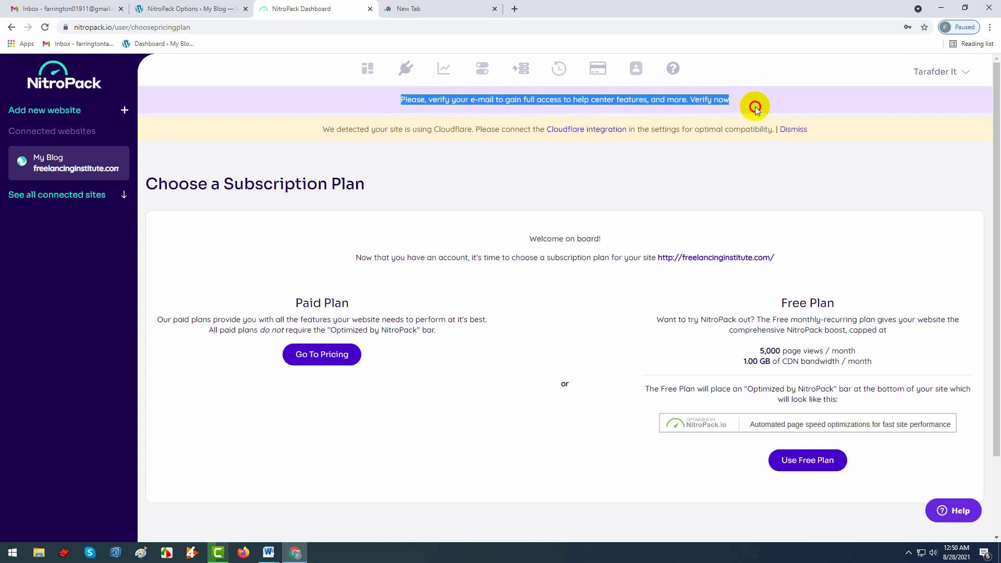
click(708, 101)
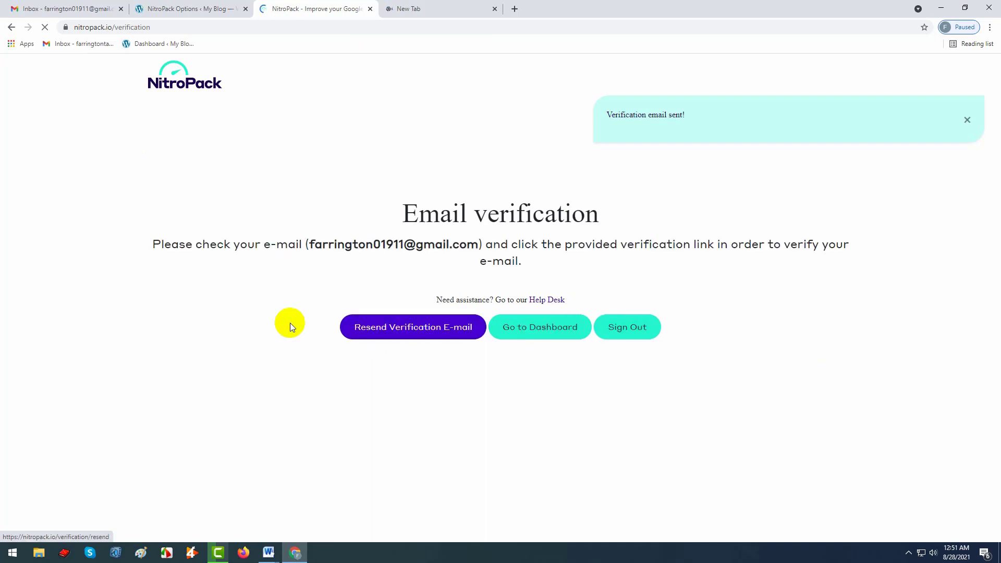
Check the Gmail inbox for the verification message, open the NitroPack sign-up e-mail, close Gmail, and return to the verification page.
click(79, 8)
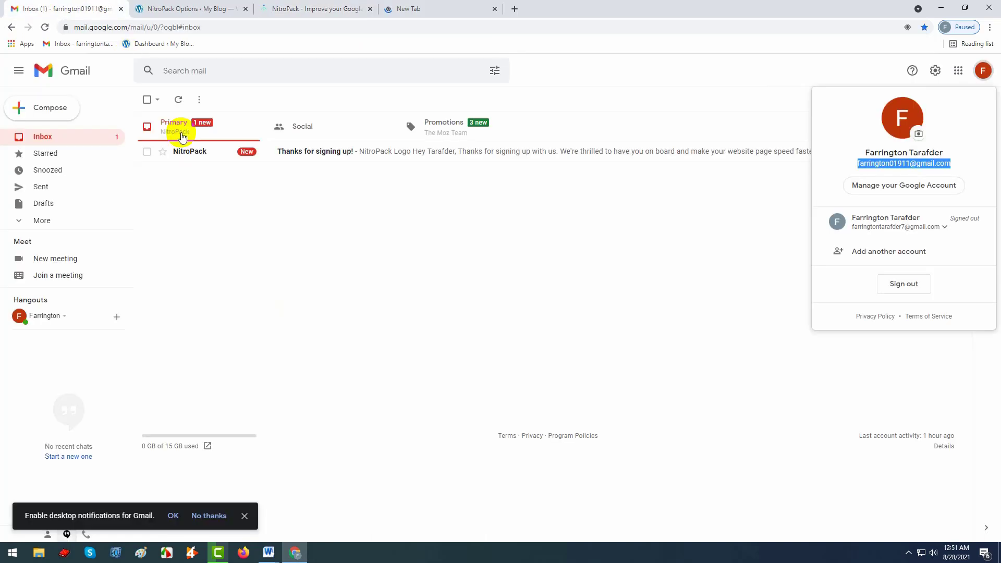
click(358, 152)
click(358, 153)
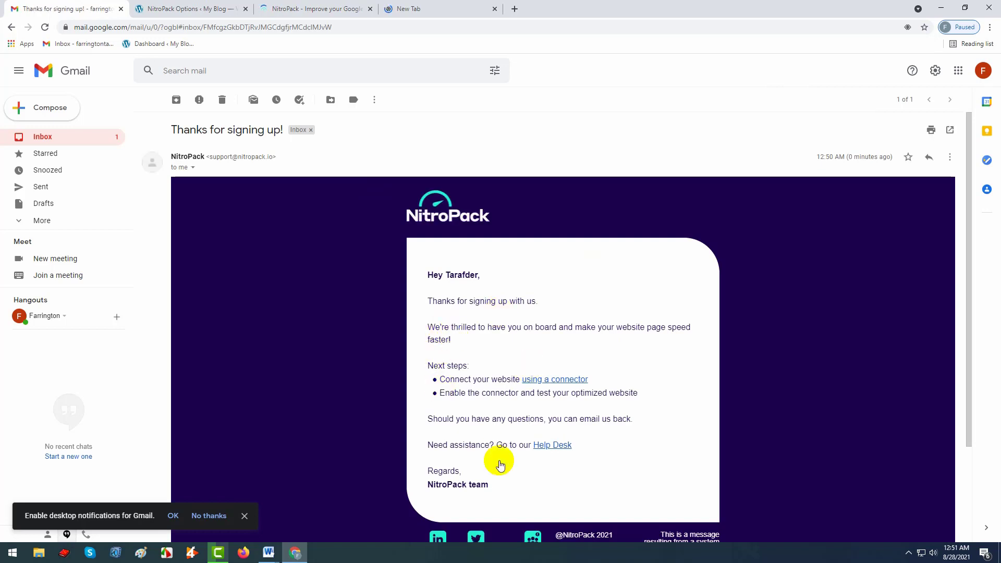
click(401, 5)
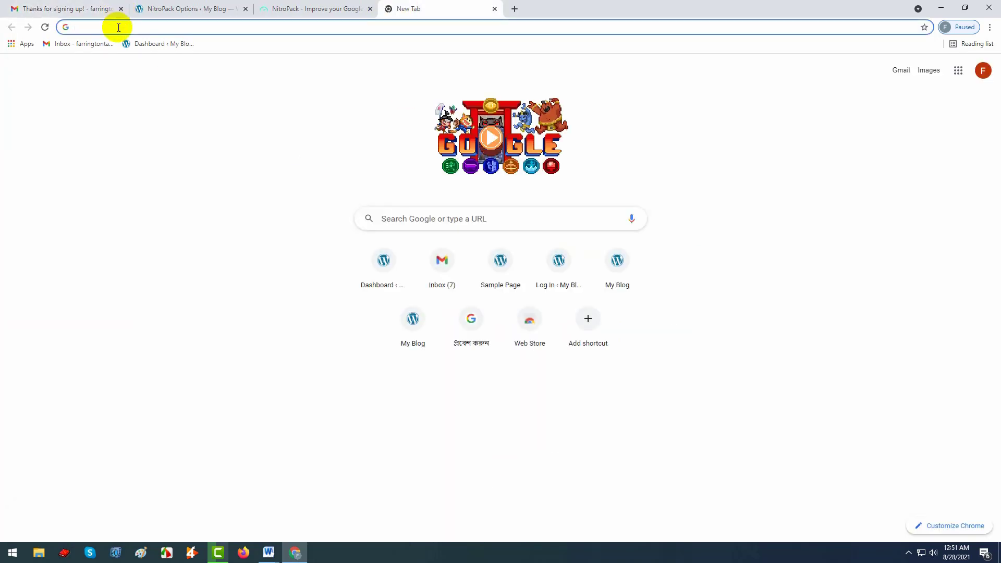
click(120, 8)
click(159, 8)
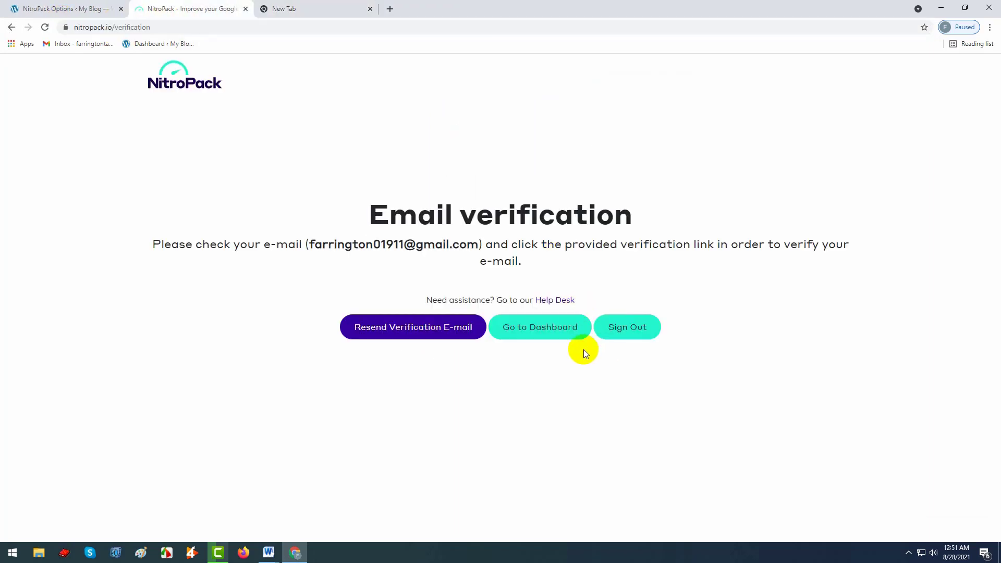
Sign out of the new NitroPack account and log in to the existing account with the saved credentials.
click(614, 326)
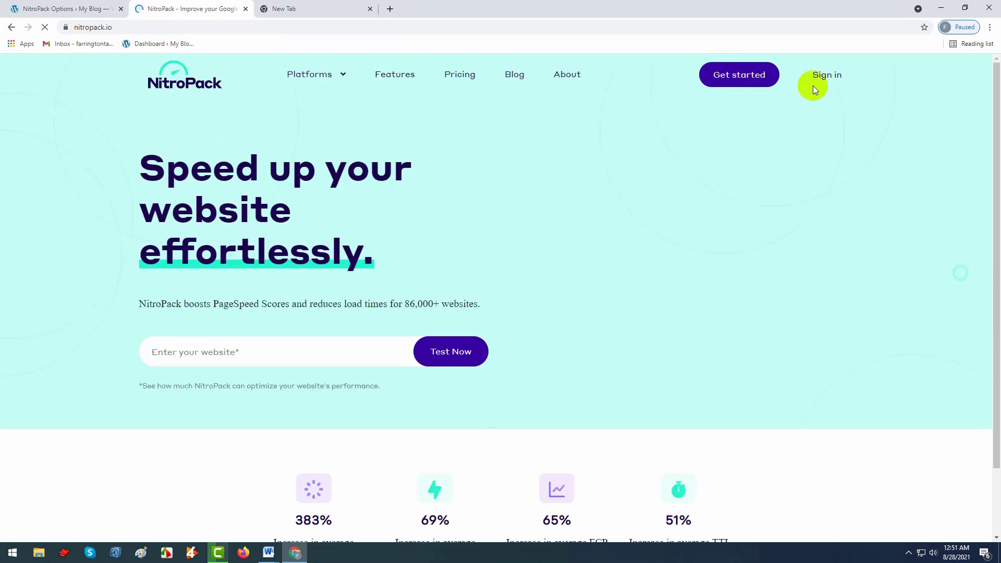
click(818, 81)
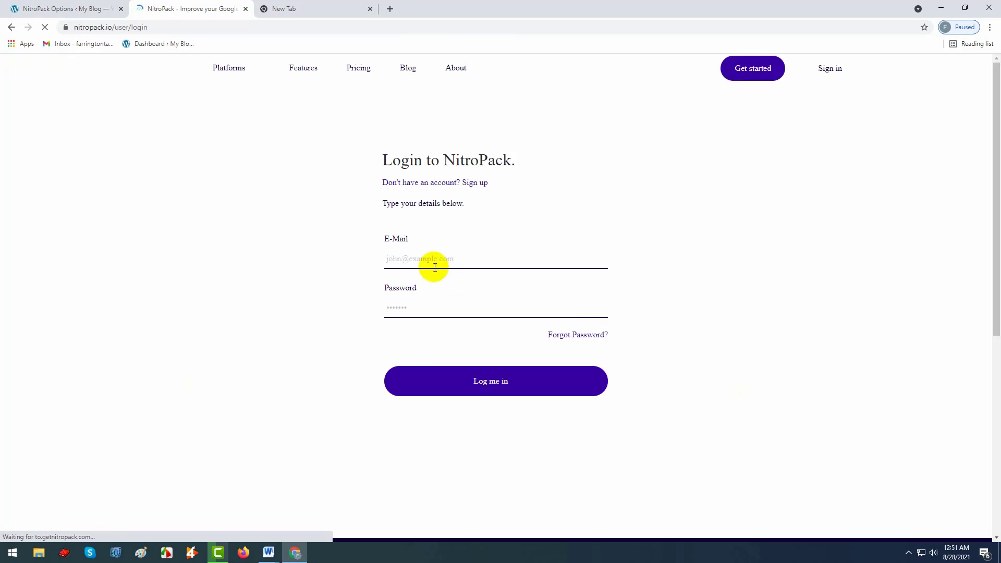
click(477, 379)
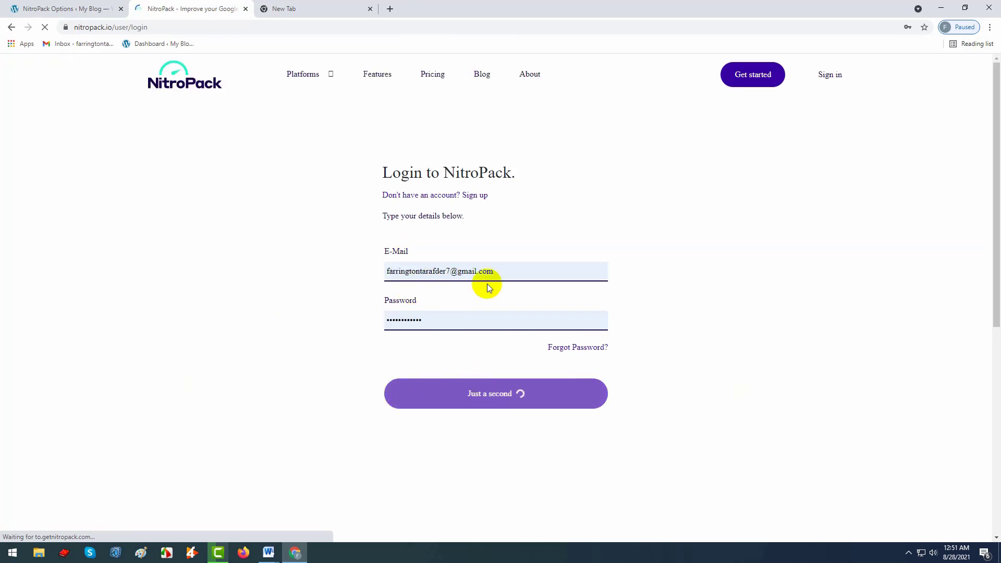
drag(511, 270, 239, 310)
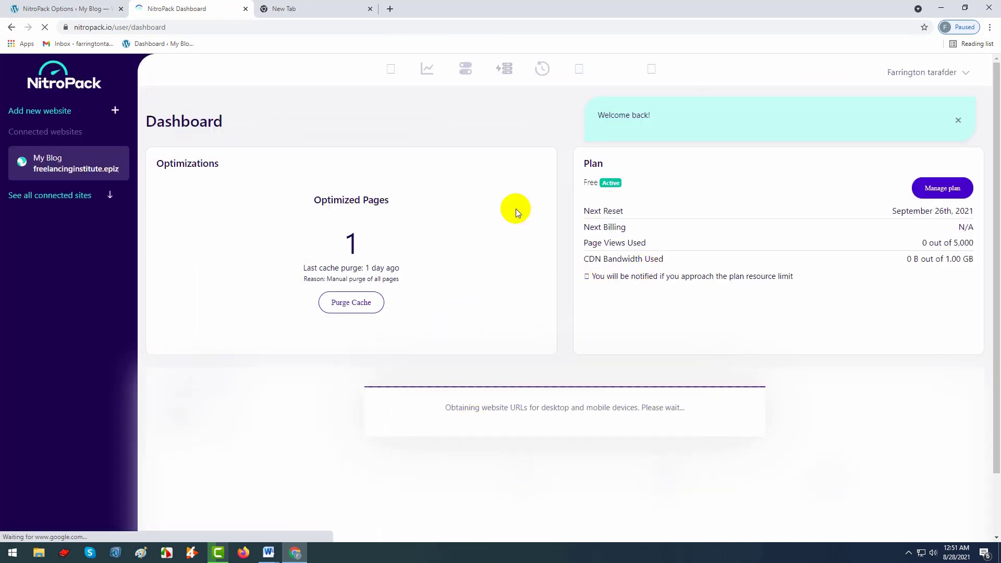
Review the Optimized Pages section and website inspection area on the NitroPack dashboard.
scroll(537, 387, down, 2)
scroll(313, 227, up, 2)
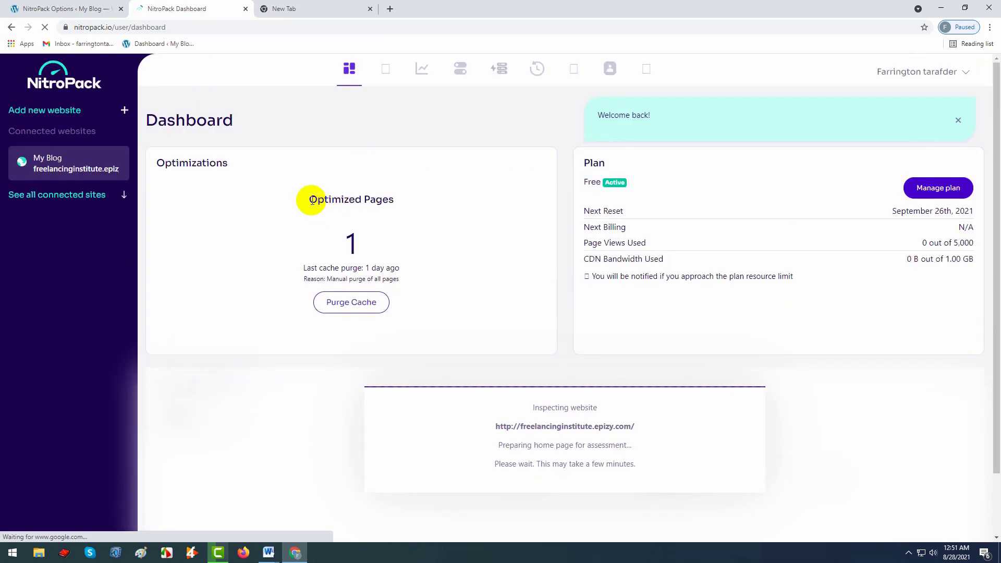
click(328, 225)
drag(328, 225, 295, 198)
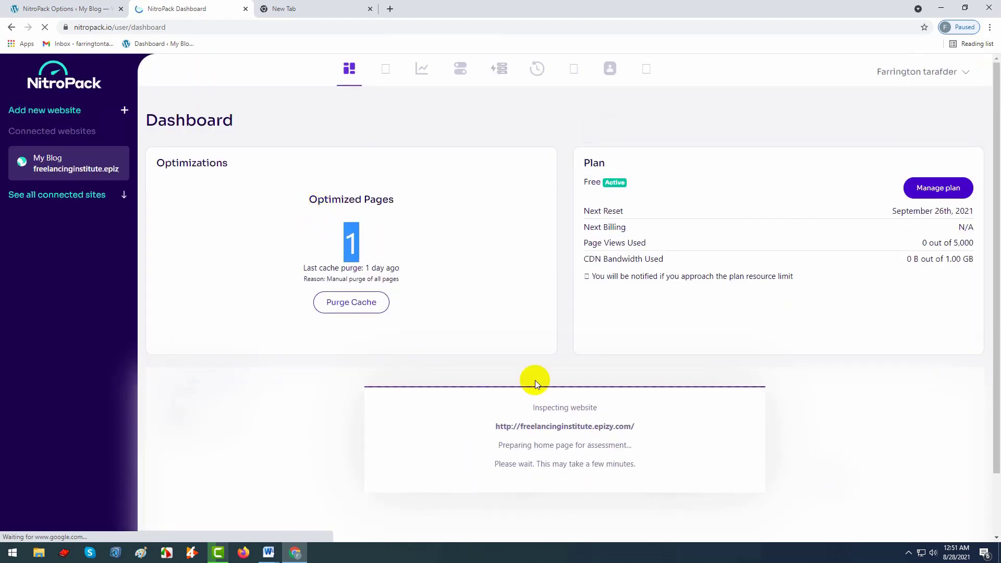
scroll(535, 380, down, 2)
scroll(535, 380, up, 2)
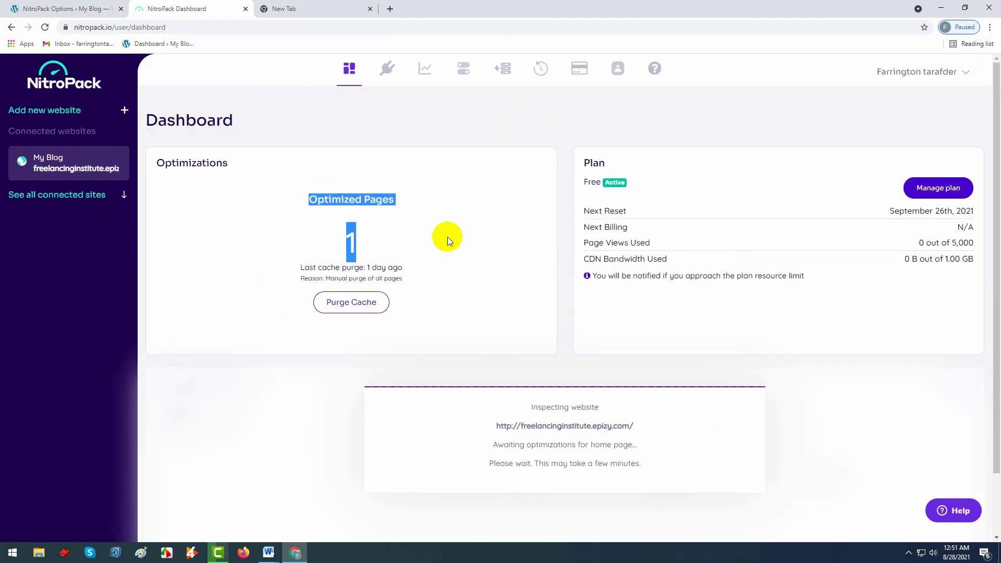
Close the NitroPack dashboard and connect the WordPress plugin to NitroPack from its options page.
click(246, 9)
click(246, 9)
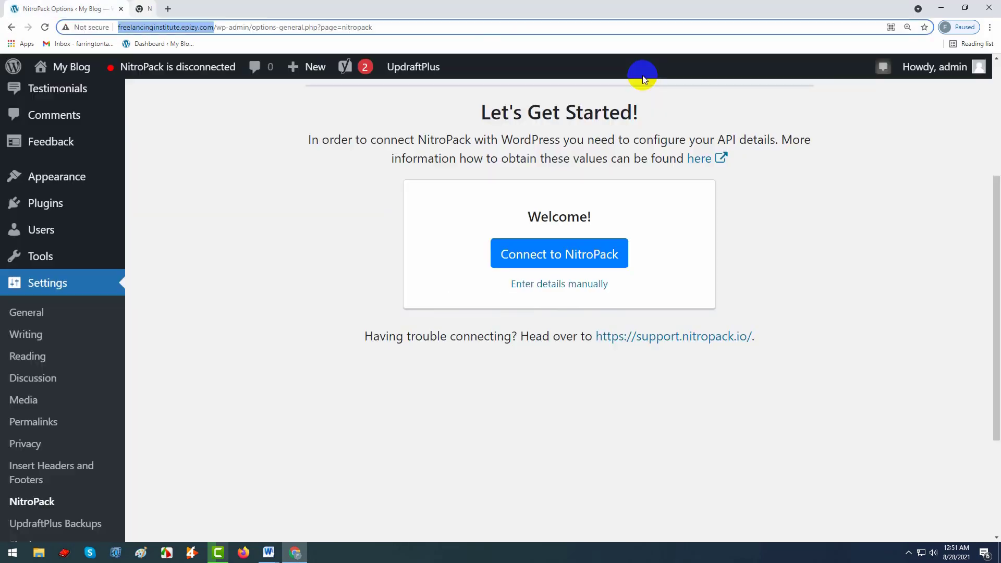
click(550, 254)
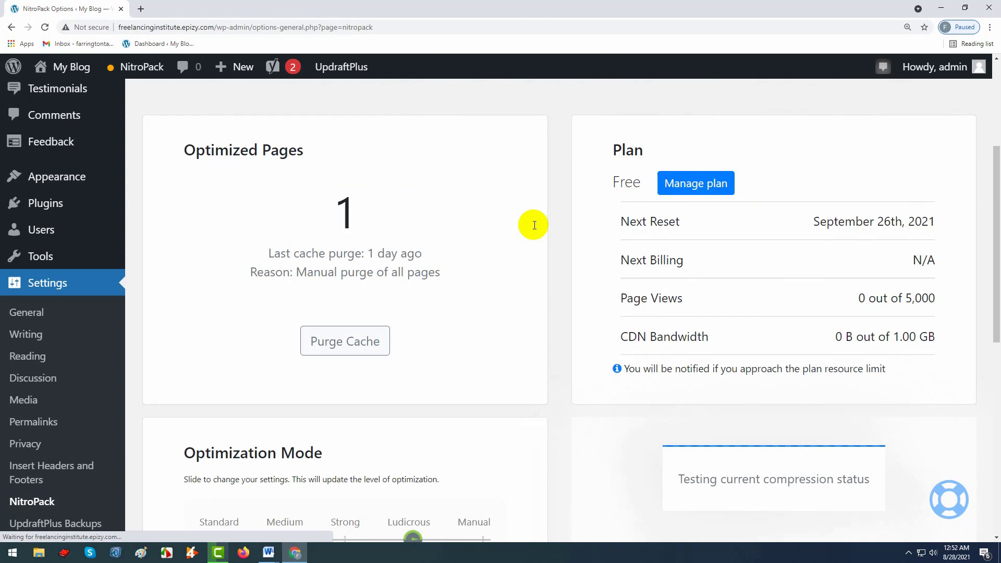
Look through the connected plugin's notices, plan, Optimization Mode, Settings and Automated Behavior sections.
scroll(495, 252, up, 3)
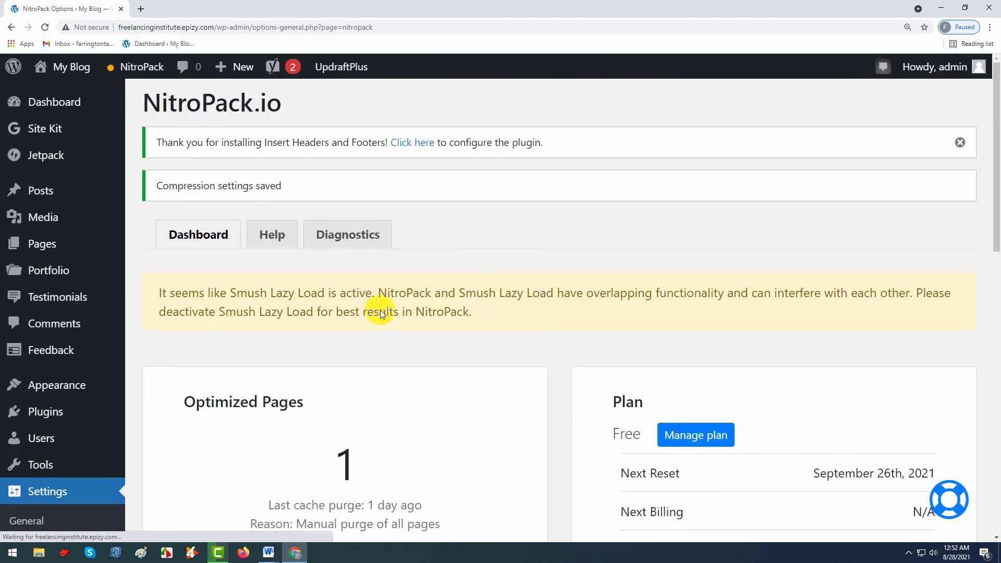
scroll(380, 307, down, 8)
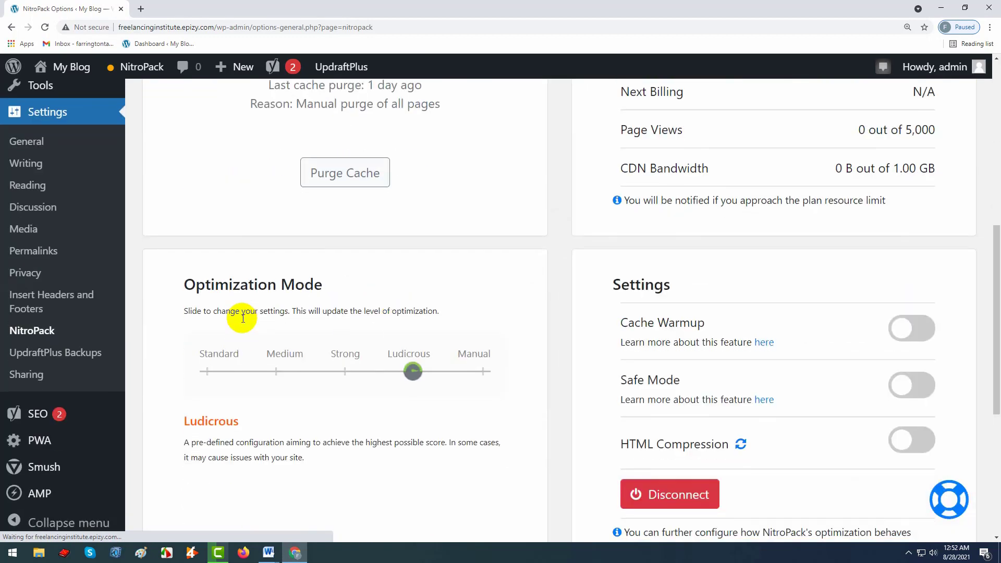
scroll(241, 316, down, 4)
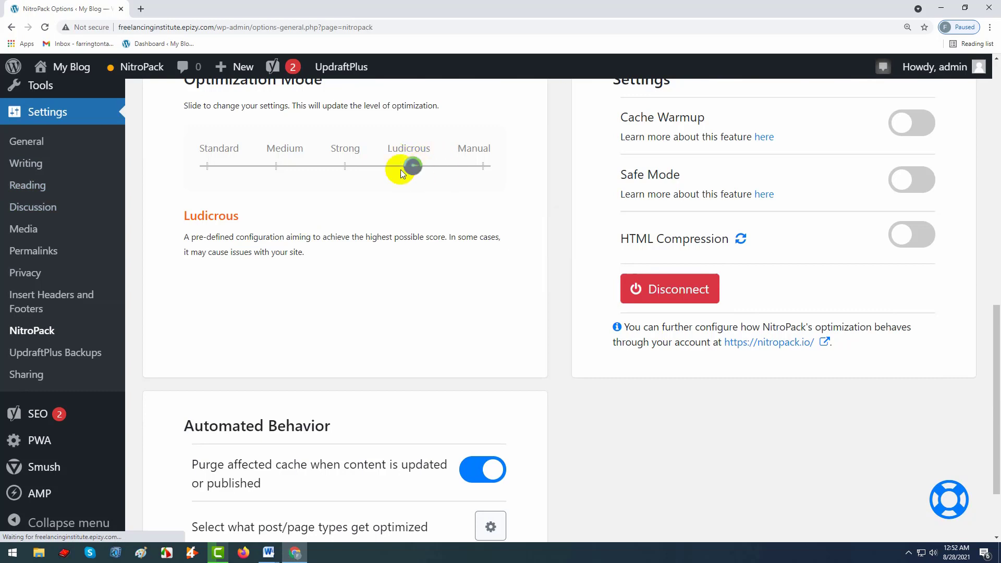
scroll(388, 252, down, 2)
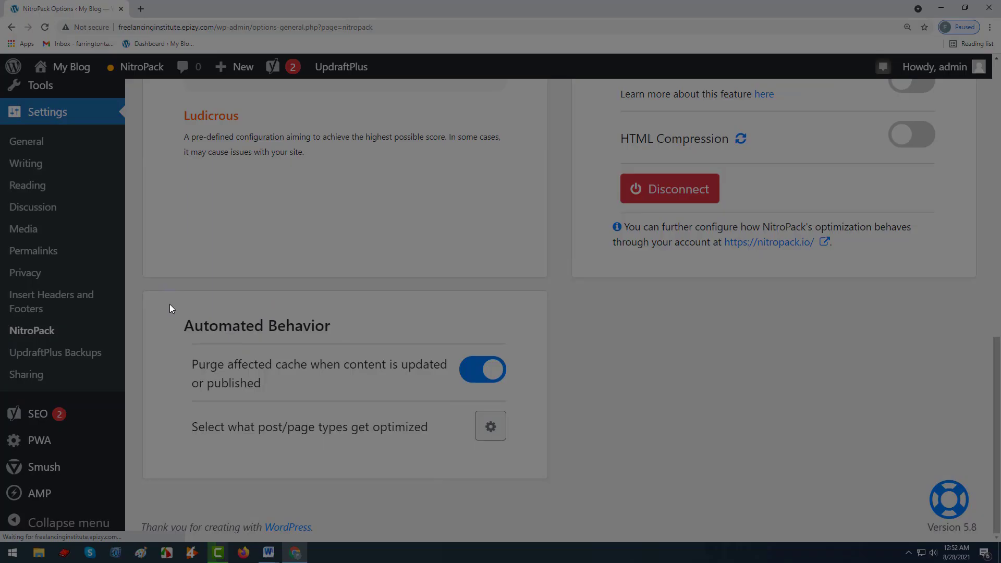
Frame the Automated Behavior section in a screen capture and outline its cache purge switch with a rectangle.
drag(160, 293, 661, 494)
click(671, 438)
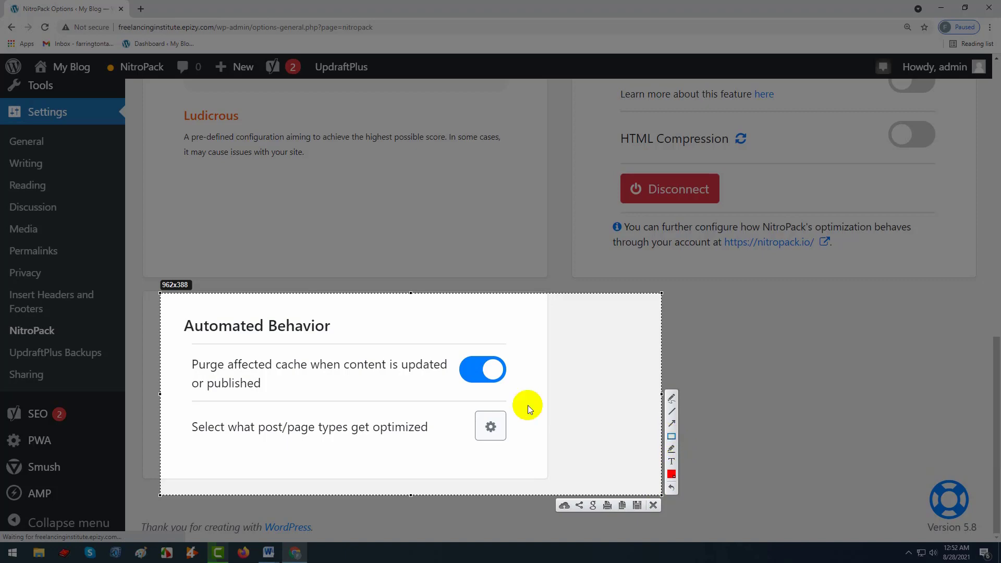
drag(445, 338, 549, 393)
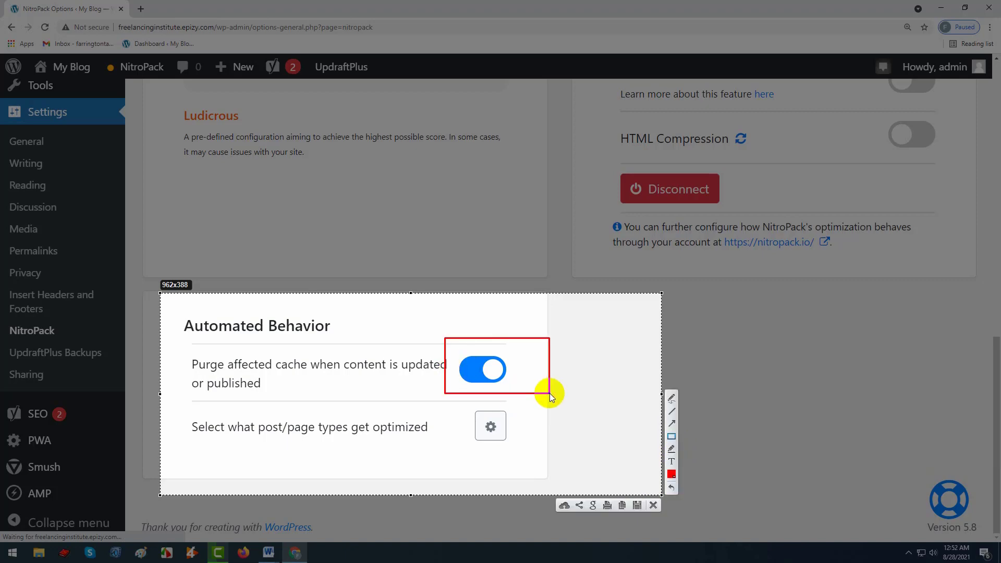
key(Escape)
Capture the NitroPack Settings section with rectangles around Safe Mode and HTML Compression, and copy the capture.
scroll(576, 284, up, 4)
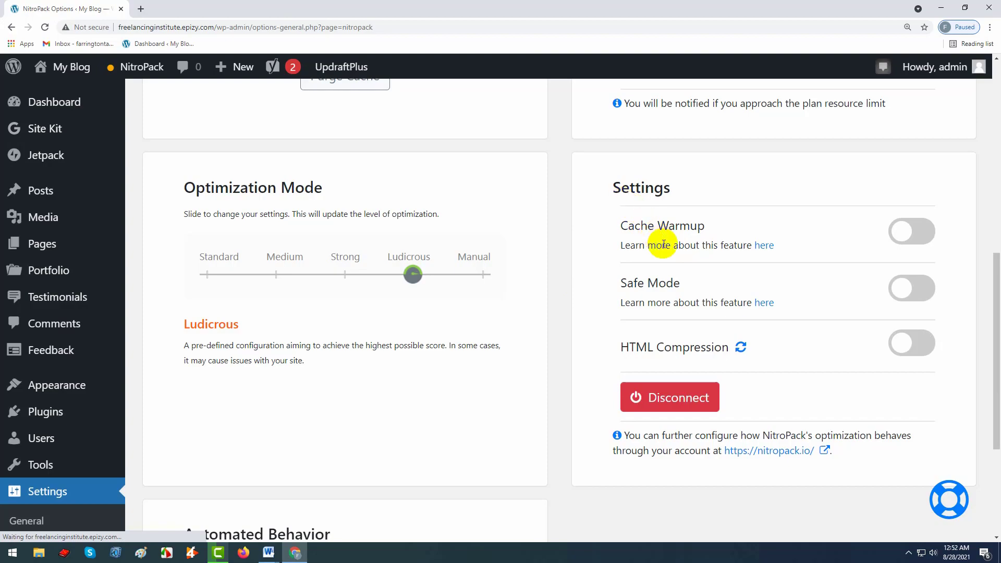
key(Print)
drag(590, 159, 971, 482)
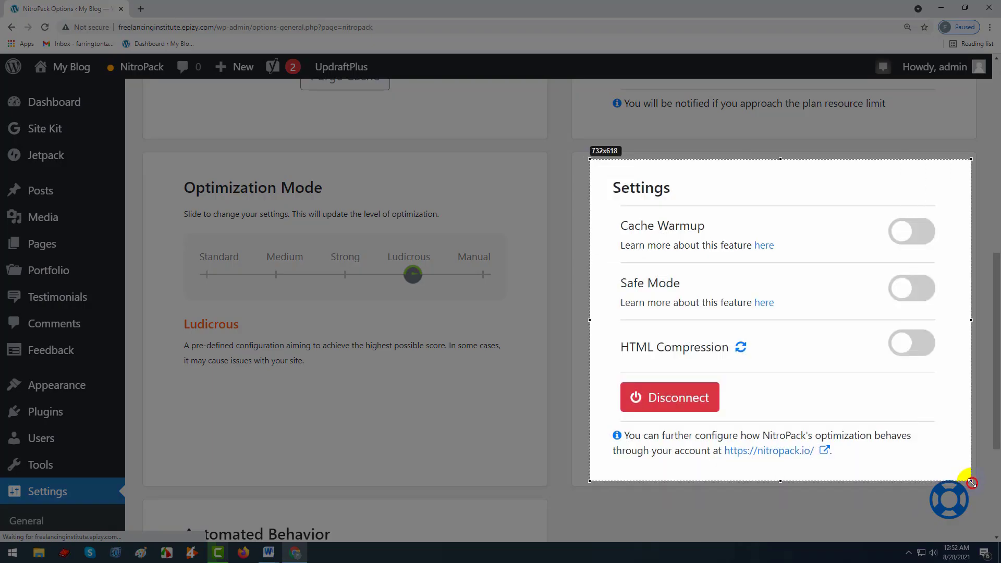
mouse_move(615, 268)
mouse_down()
mouse_move(744, 302)
mouse_move(920, 302)
mouse_up()
drag(614, 327, 941, 366)
key(ctrl+c)
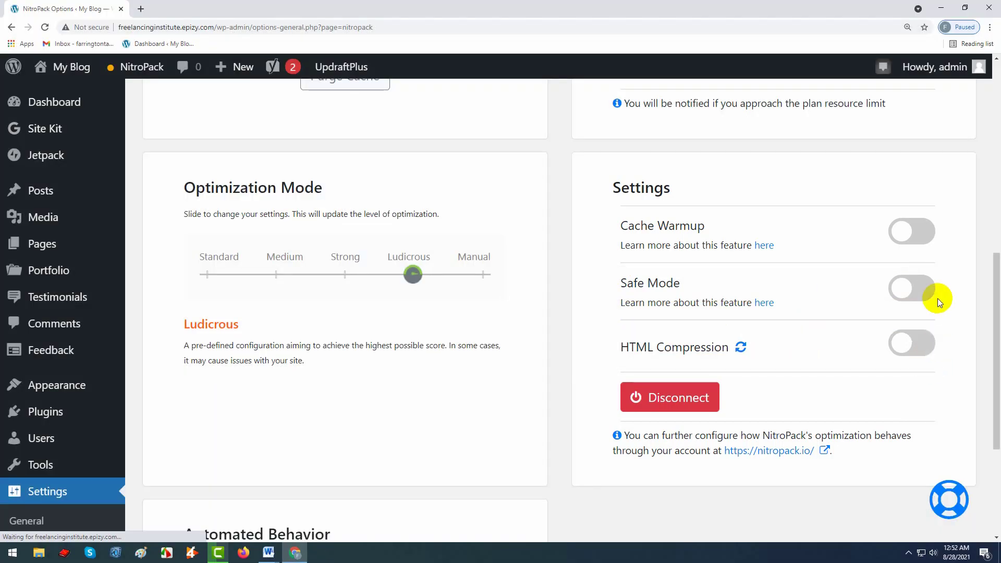
Turn on Safe Mode and HTML Compression in the NitroPack settings.
click(924, 289)
click(918, 341)
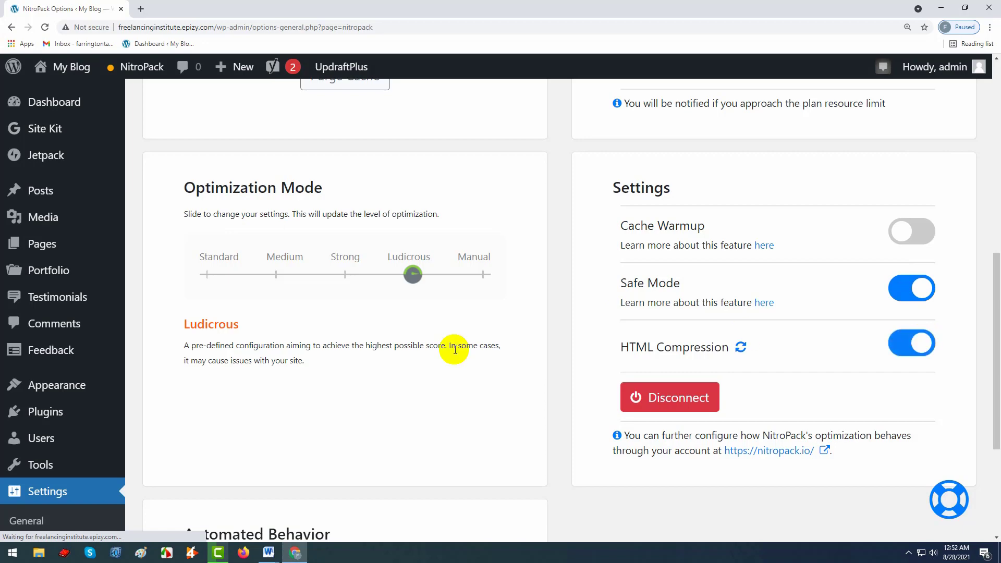
Read the notice on the NitroPack options page about its overlap with Smush Lazy Load.
scroll(683, 318, up, 4)
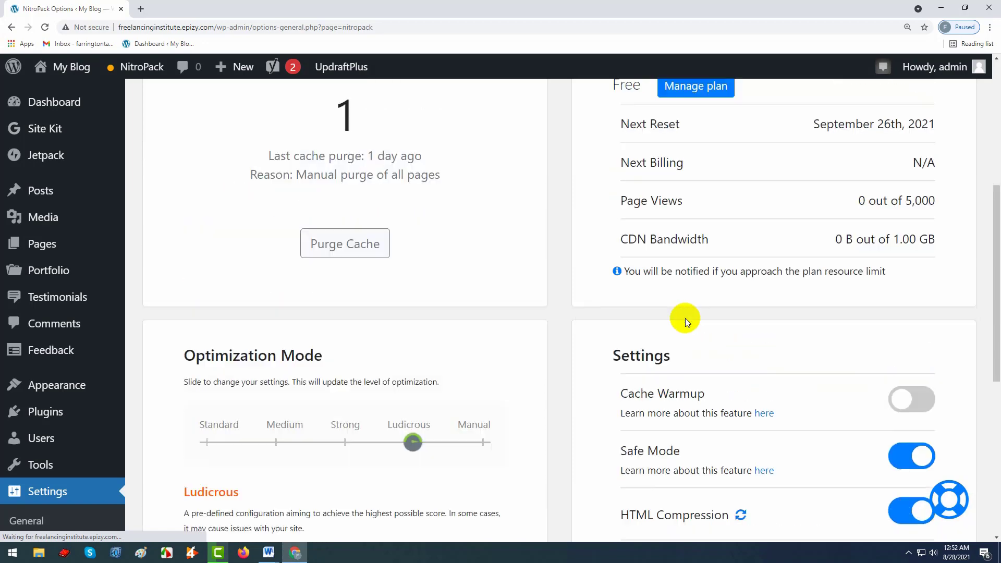
scroll(668, 315, up, 6)
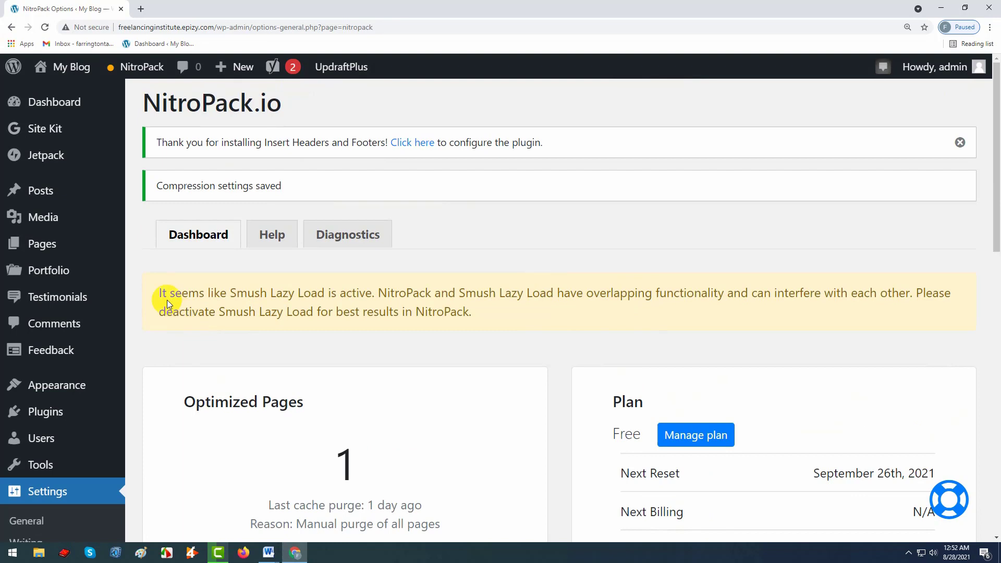
mouse_move(161, 290)
mouse_down()
mouse_move(491, 321)
mouse_move(164, 294)
mouse_move(155, 305)
mouse_move(155, 295)
mouse_up()
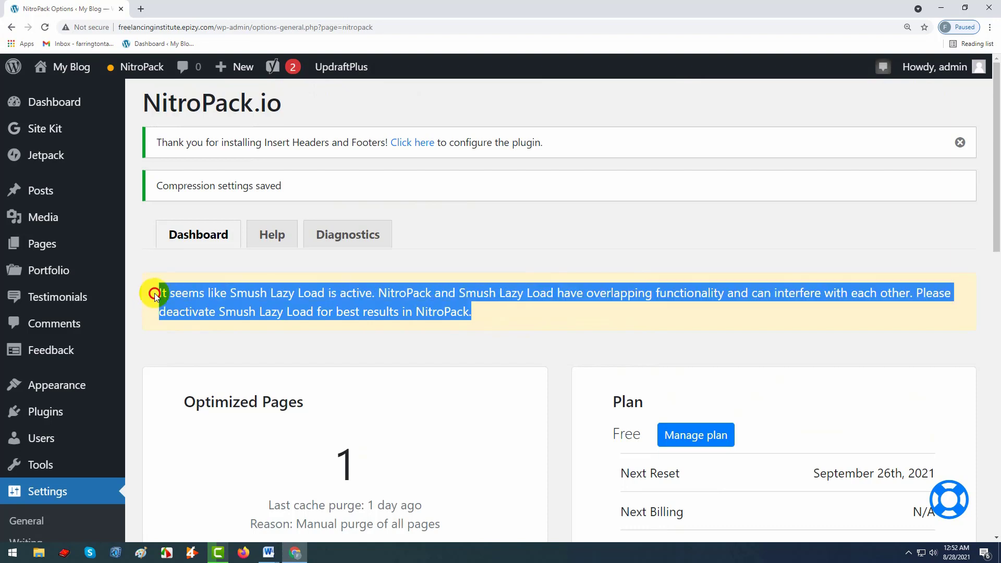
click(182, 300)
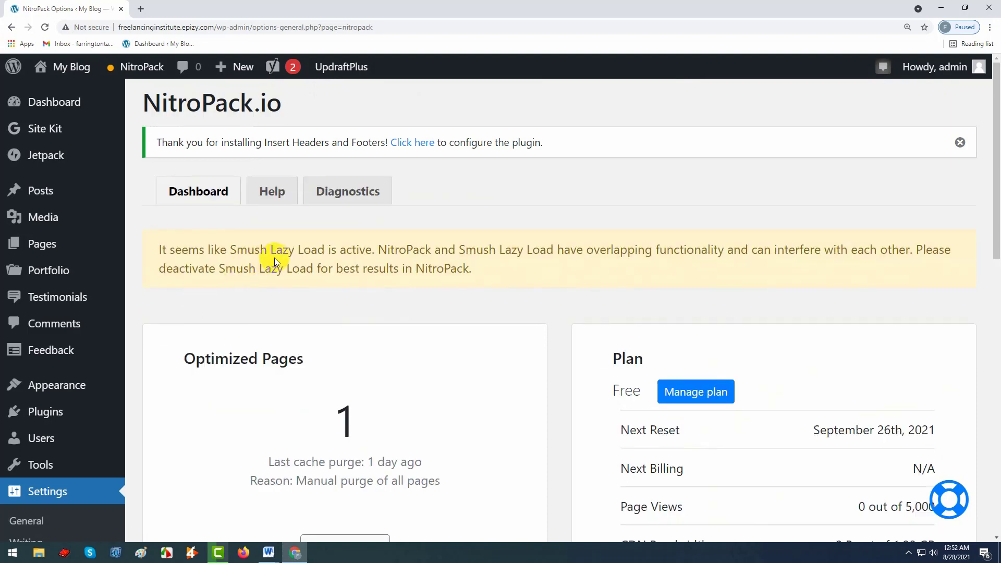
drag(374, 251, 170, 250)
drag(399, 251, 885, 256)
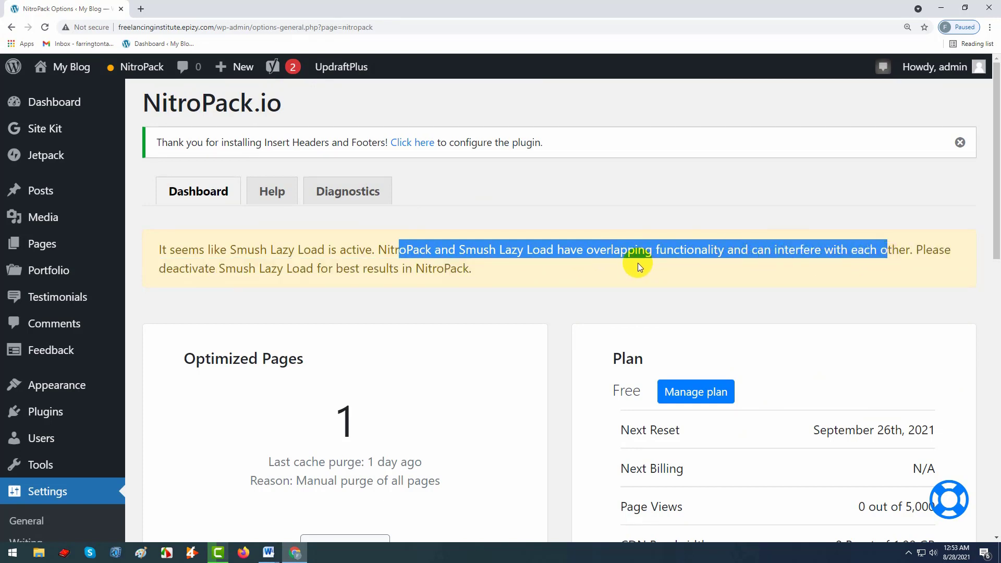
click(563, 258)
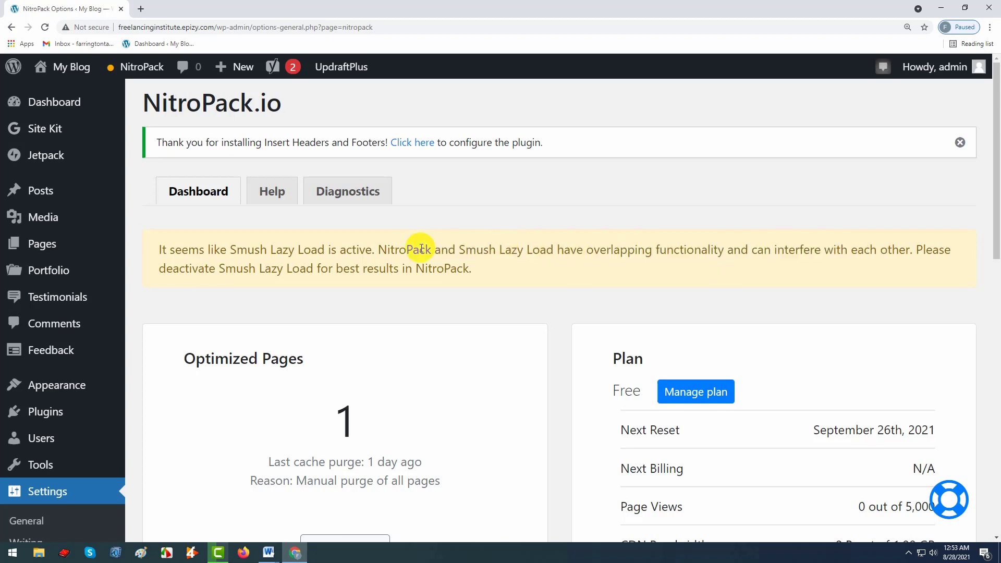
drag(388, 250, 910, 251)
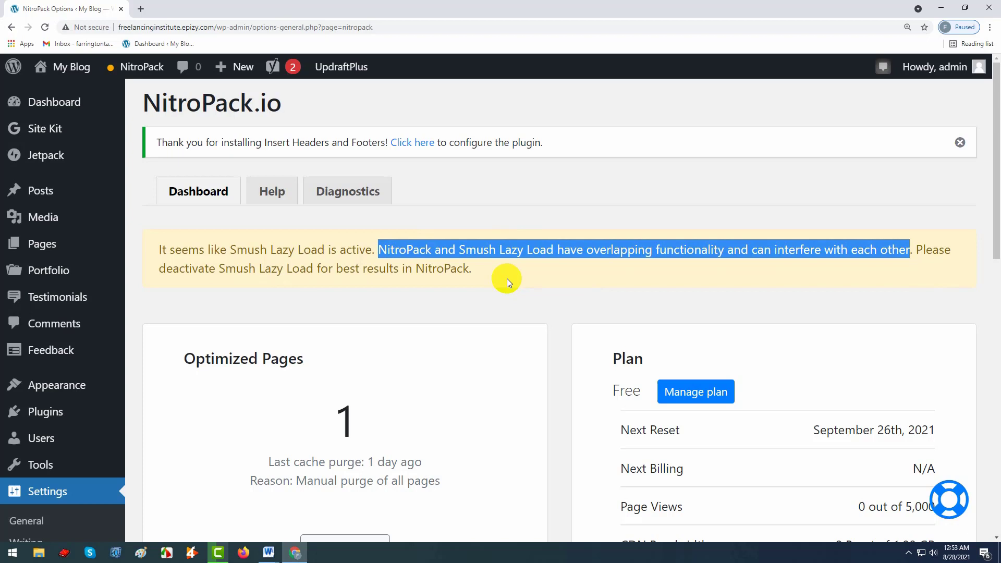
drag(498, 250, 558, 249)
drag(458, 250, 544, 248)
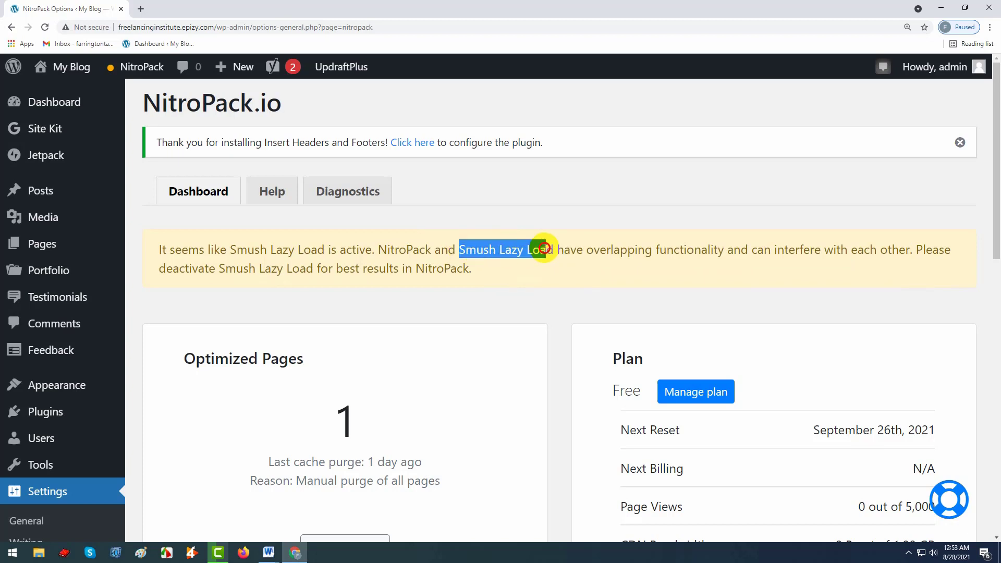
click(470, 268)
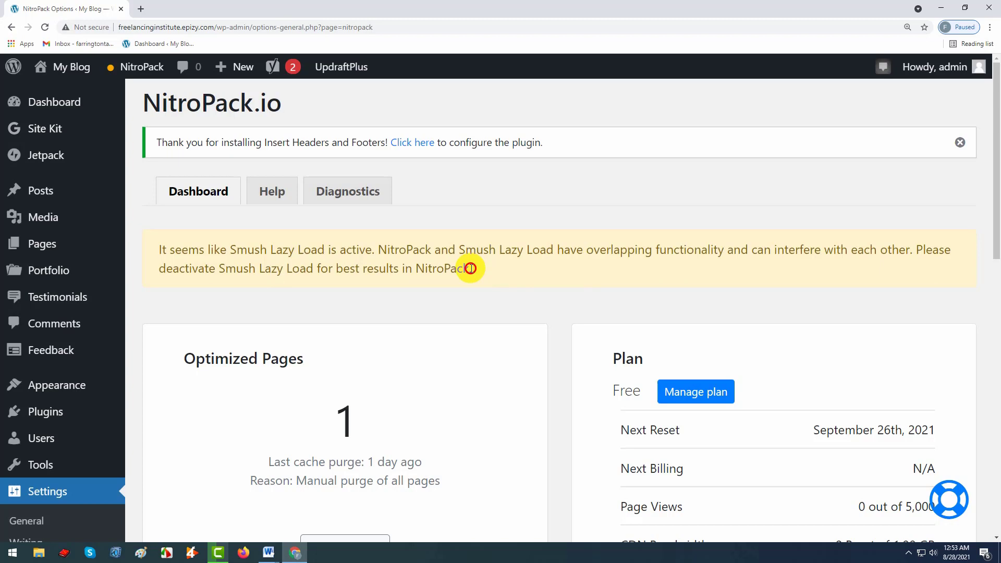
drag(465, 269, 410, 270)
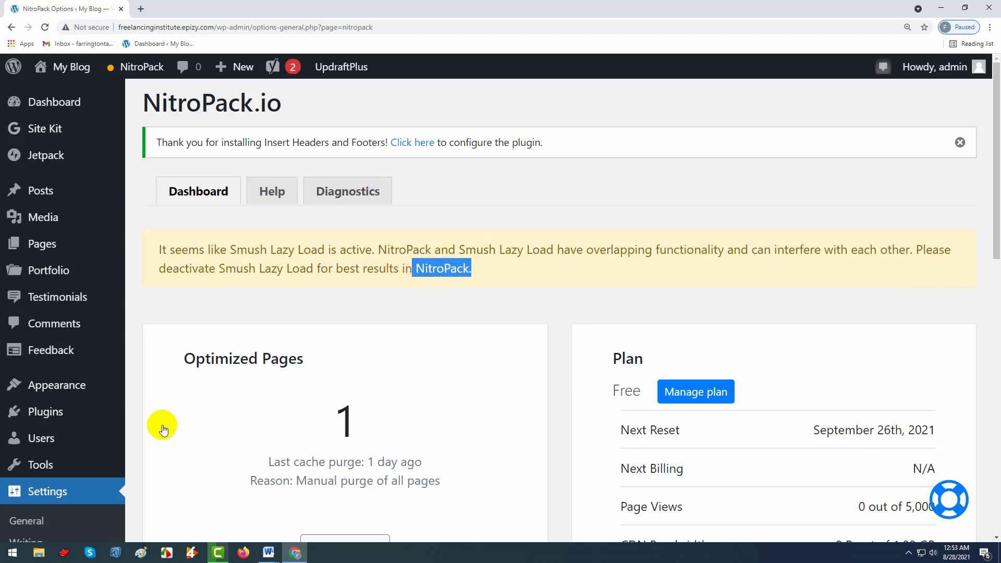
Open the Smush plugin's general settings page and look through it.
scroll(26, 409, down, 2)
scroll(26, 409, down, 7)
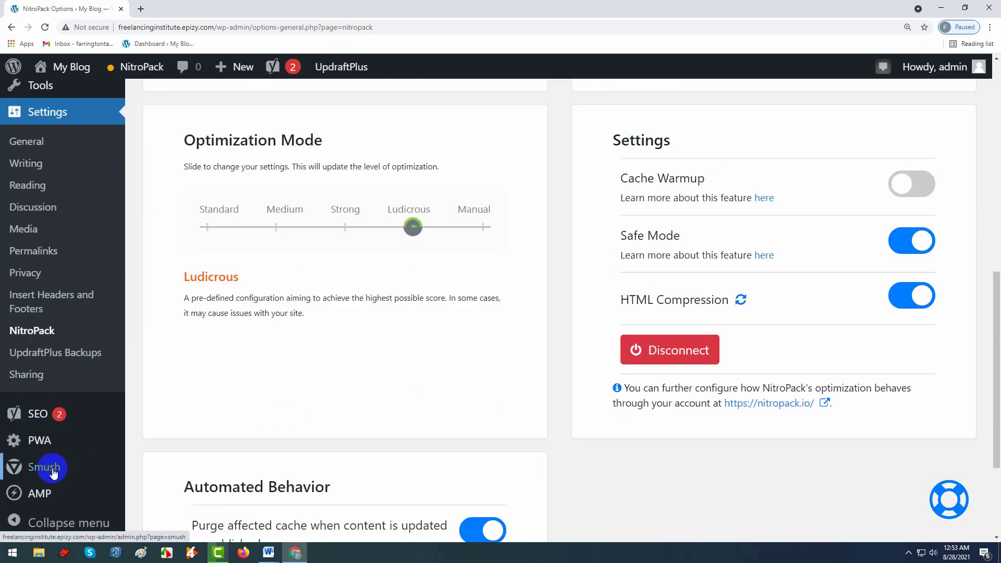
mouse_move(54, 471)
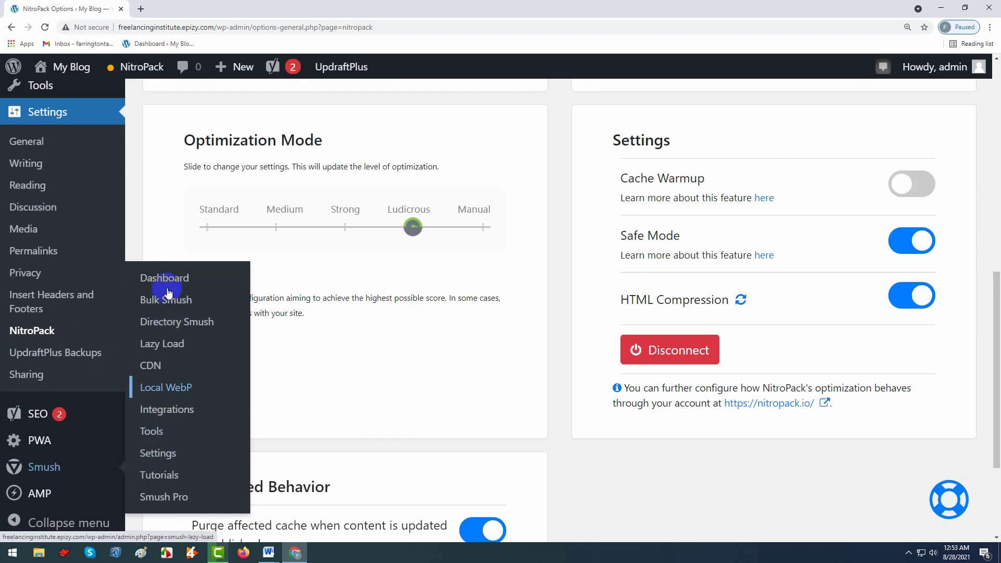
click(156, 453)
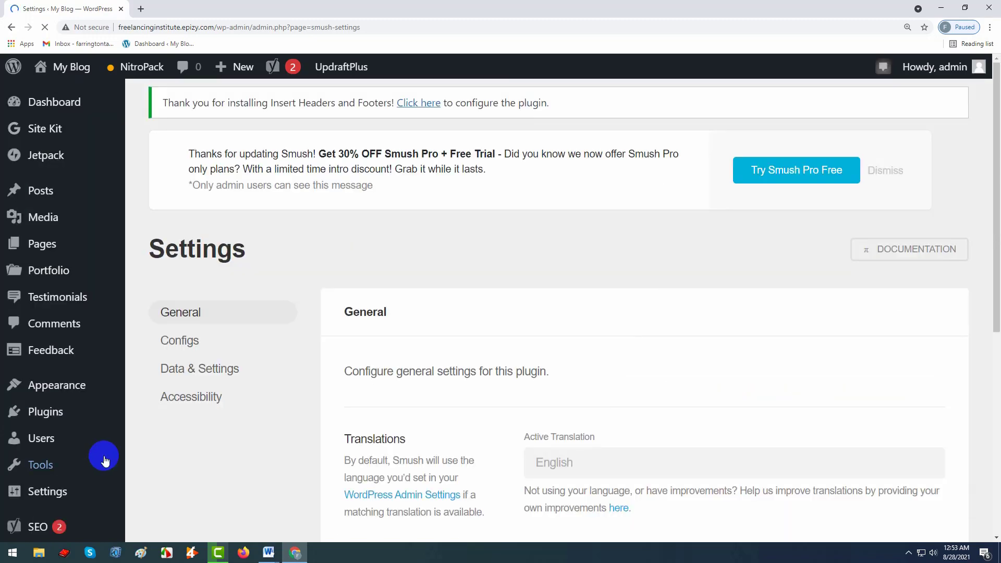
scroll(341, 379, down, 5)
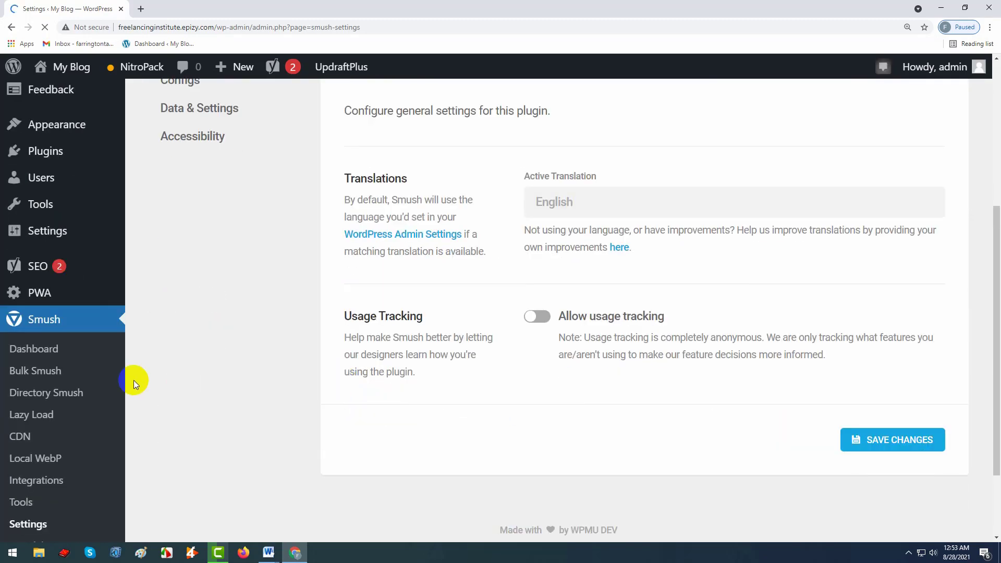
Open the Smush dashboard and check the status shown in its Lazy Load section.
click(47, 350)
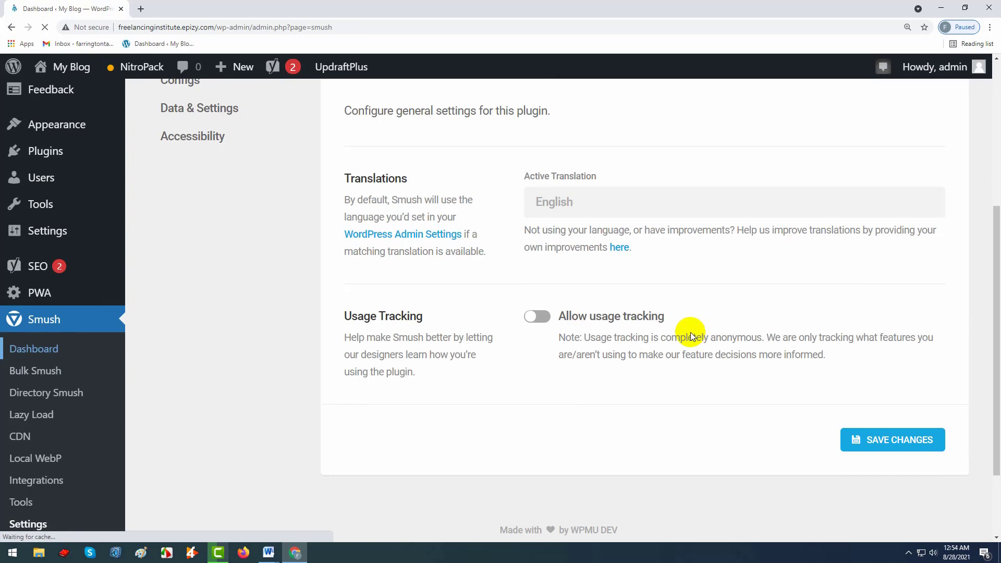
scroll(555, 324, down, 4)
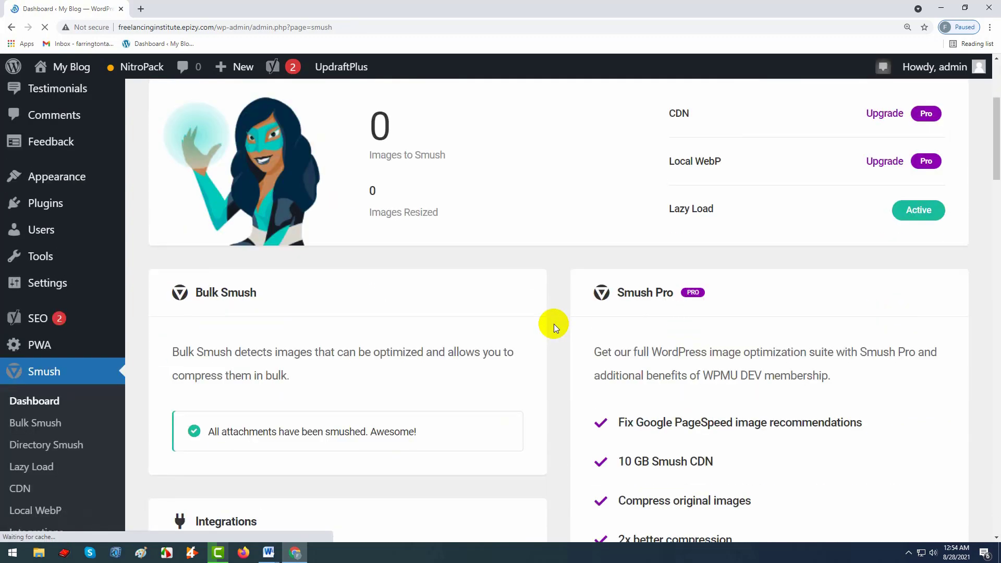
scroll(554, 324, down, 11)
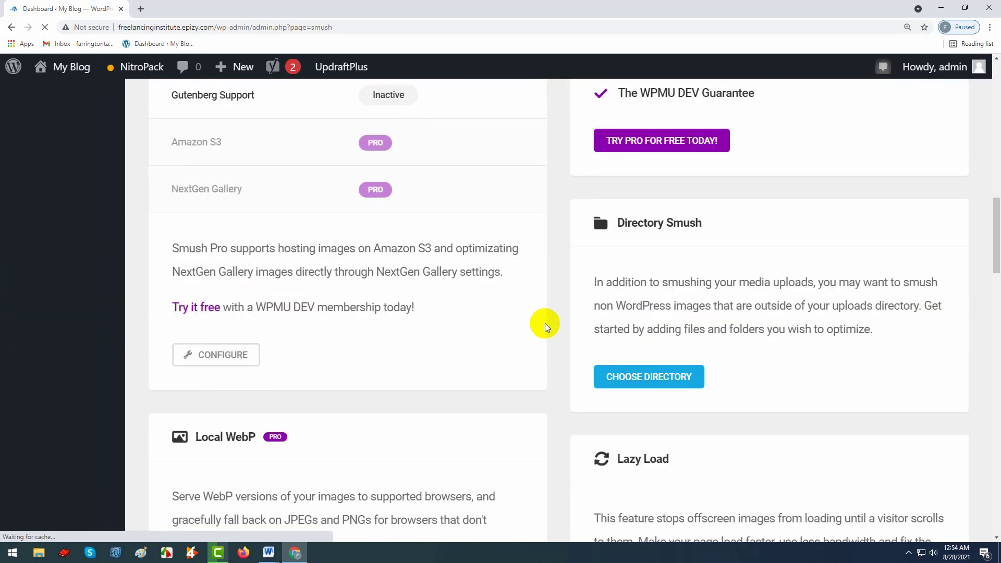
scroll(545, 323, down, 9)
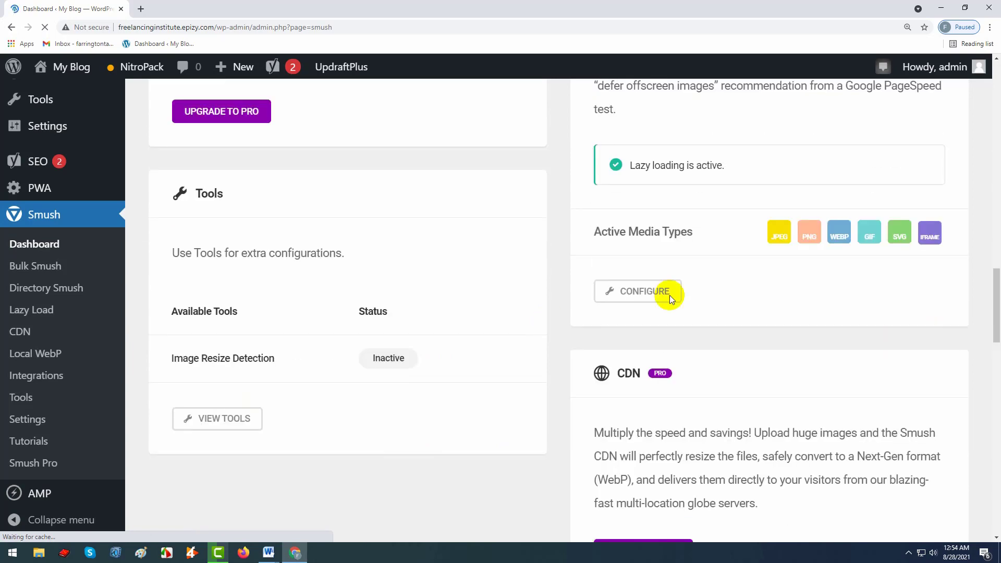
drag(632, 167, 744, 179)
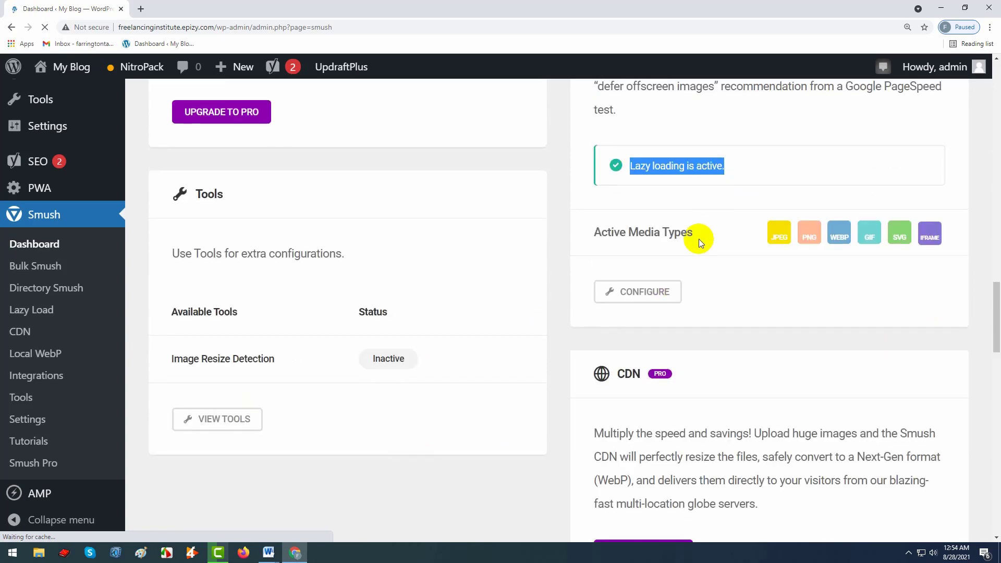
Open the configuration page of Smush's Lazy Load feature from its dashboard section.
scroll(698, 239, up, 3)
click(614, 323)
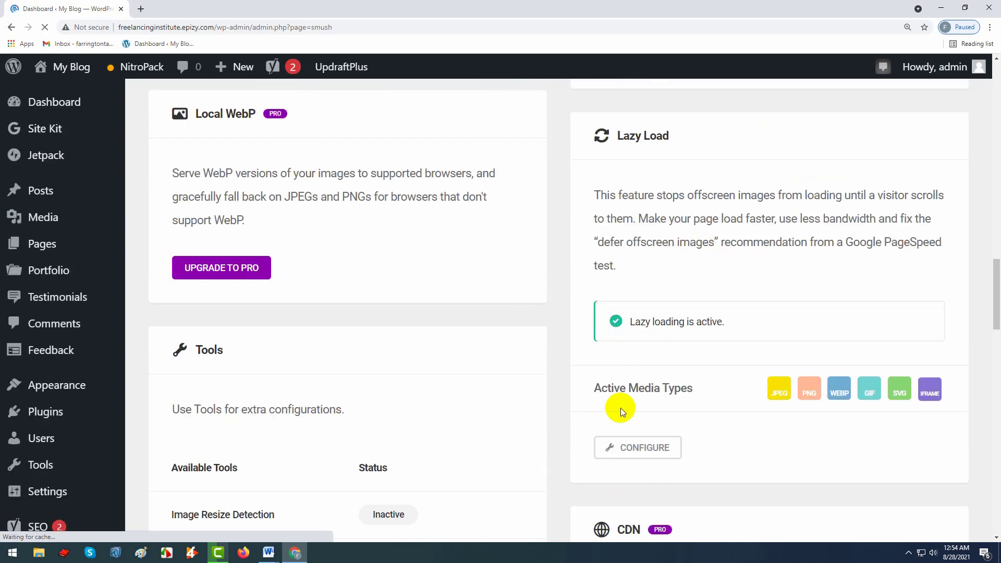
click(636, 455)
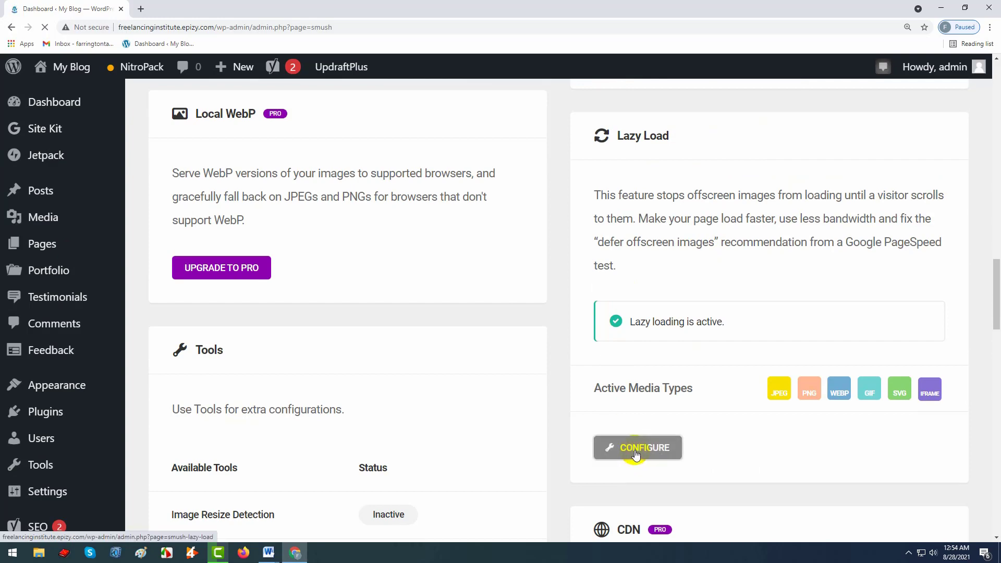
scroll(559, 426, down, 4)
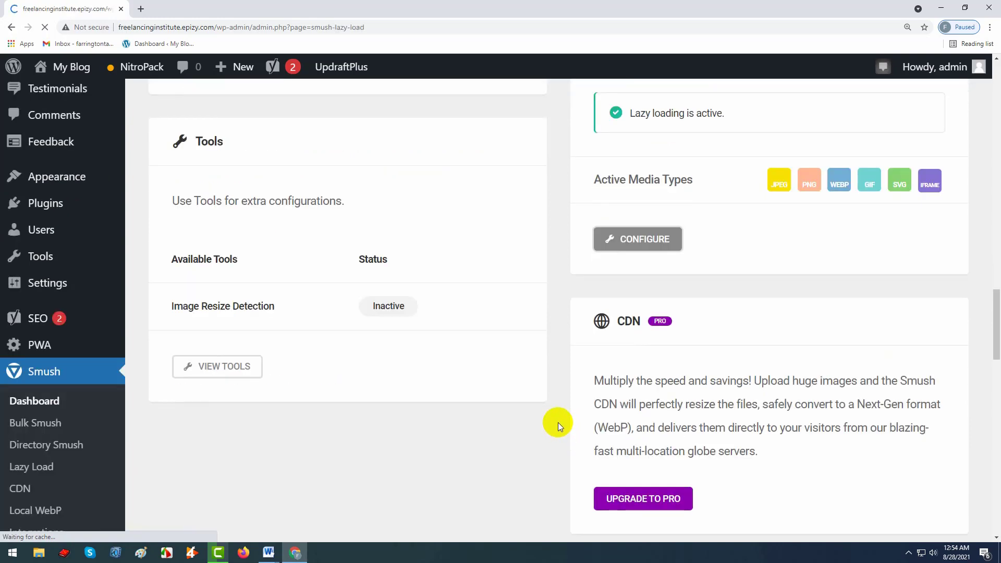
scroll(556, 420, up, 8)
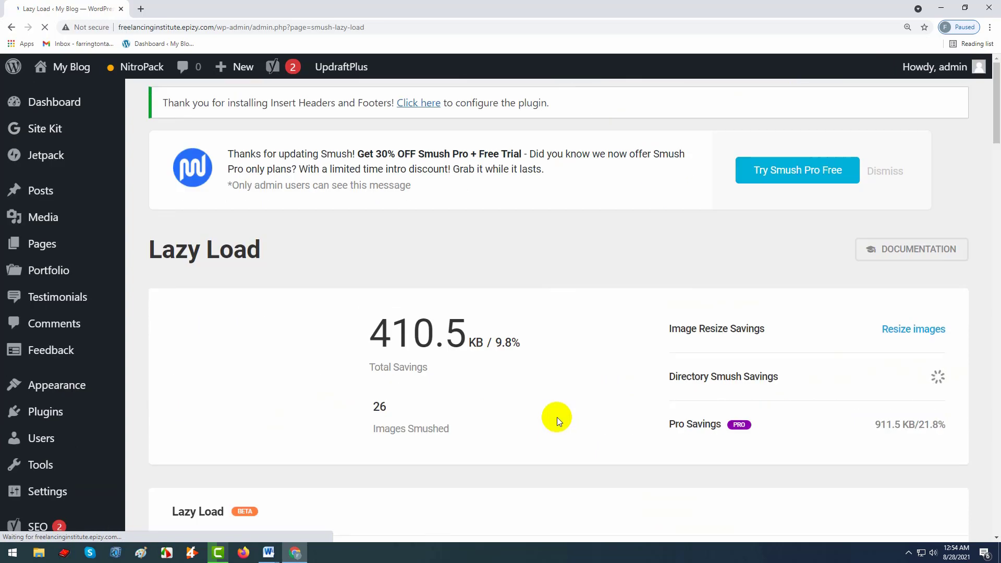
Look through the Lazy Load settings, including the script method, native lazy load and deactivation options.
scroll(452, 270, down, 10)
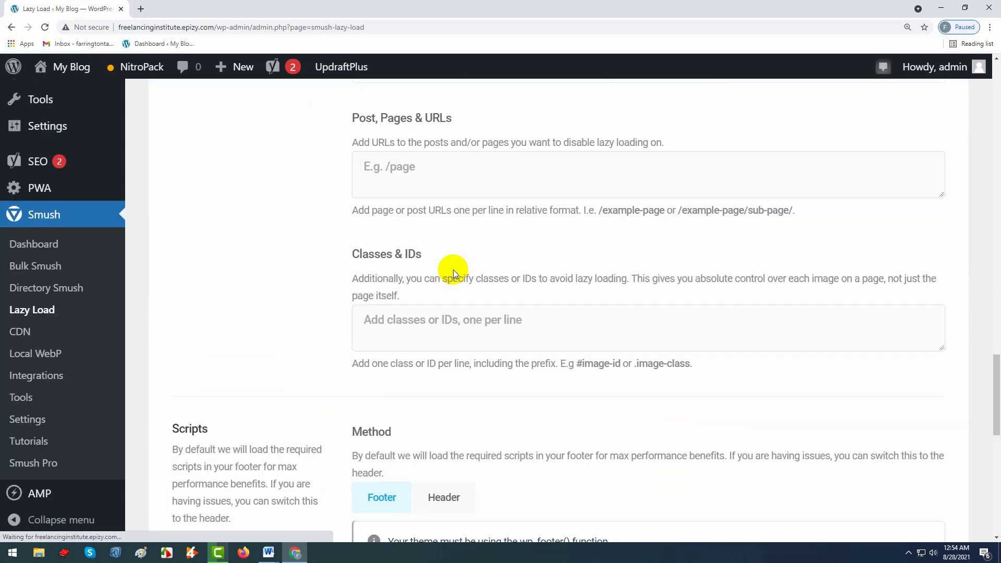
scroll(453, 270, down, 4)
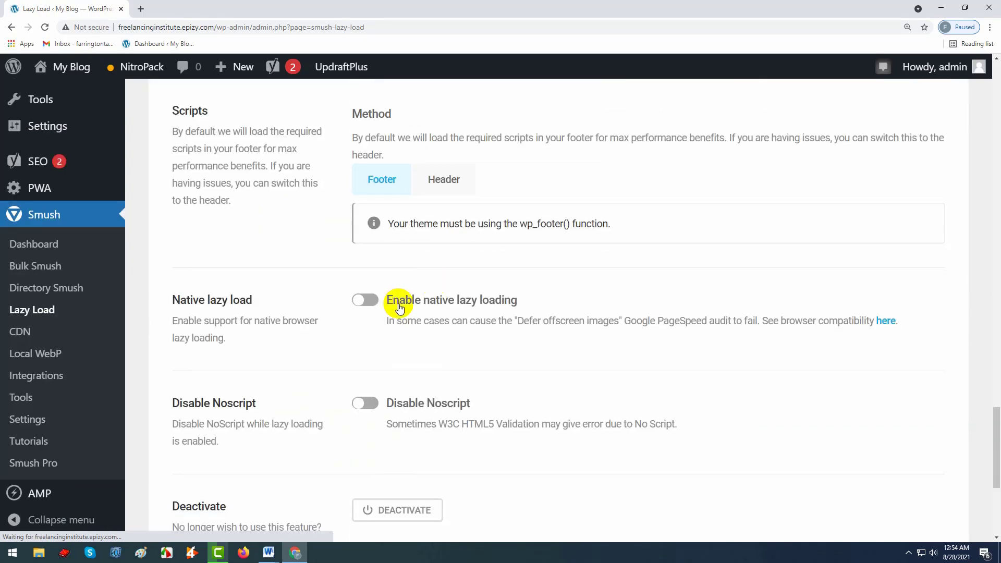
scroll(519, 306, down, 5)
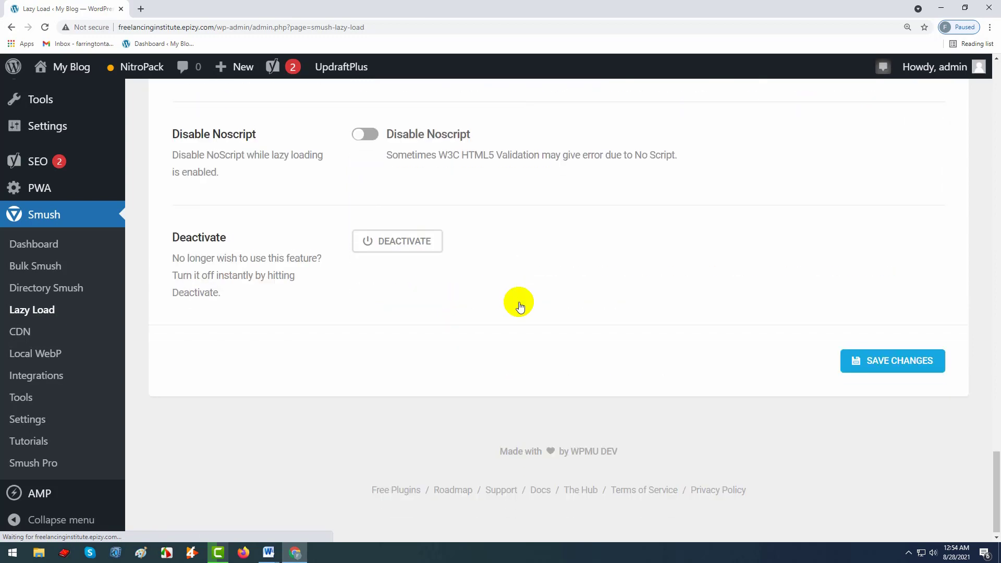
scroll(518, 301, down, 5)
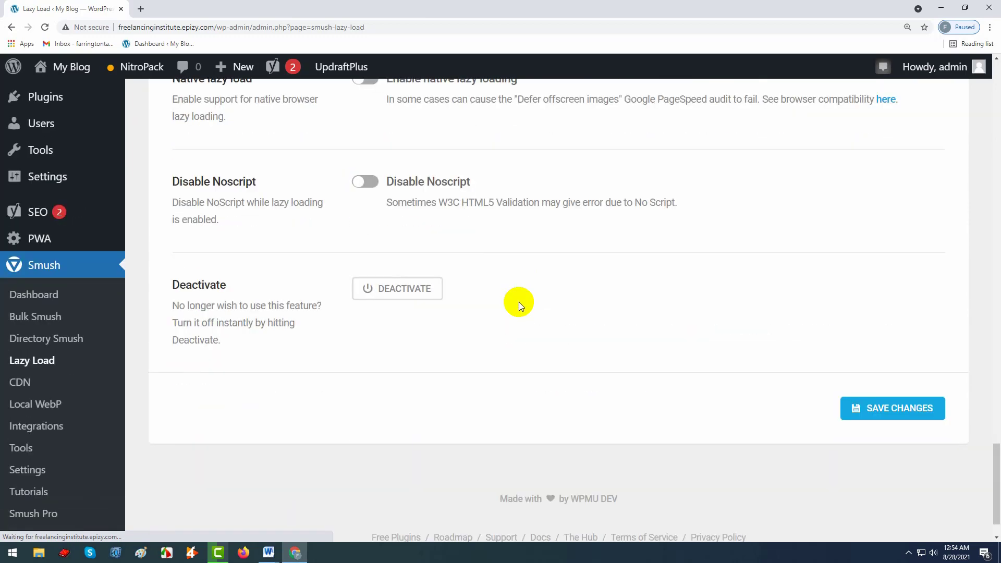
scroll(462, 292, up, 20)
scroll(460, 293, up, 8)
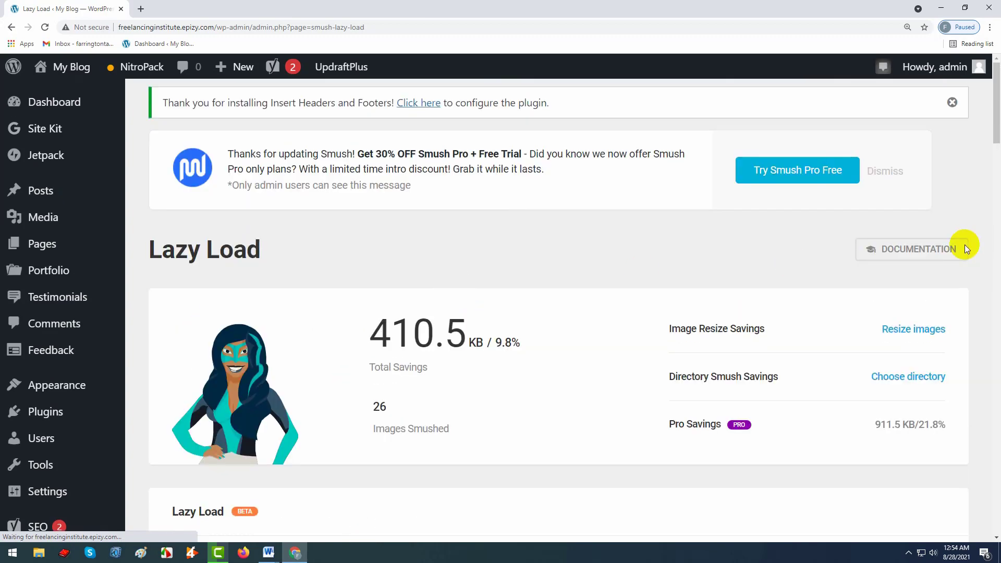
Reload the Lazy Load page and review its status, media types and output locations.
scroll(78, 411, down, 4)
click(47, 444)
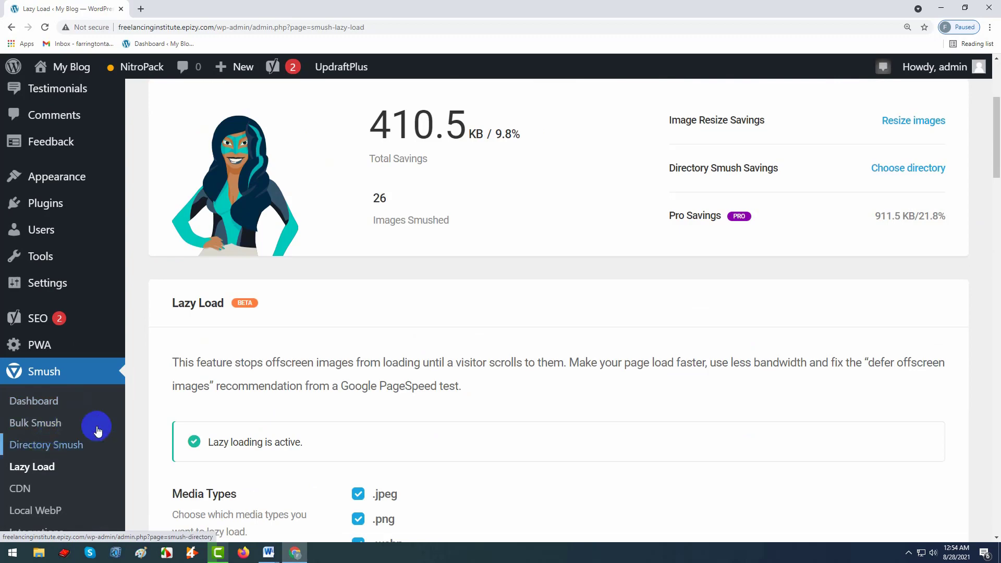
scroll(105, 419, down, 2)
click(42, 369)
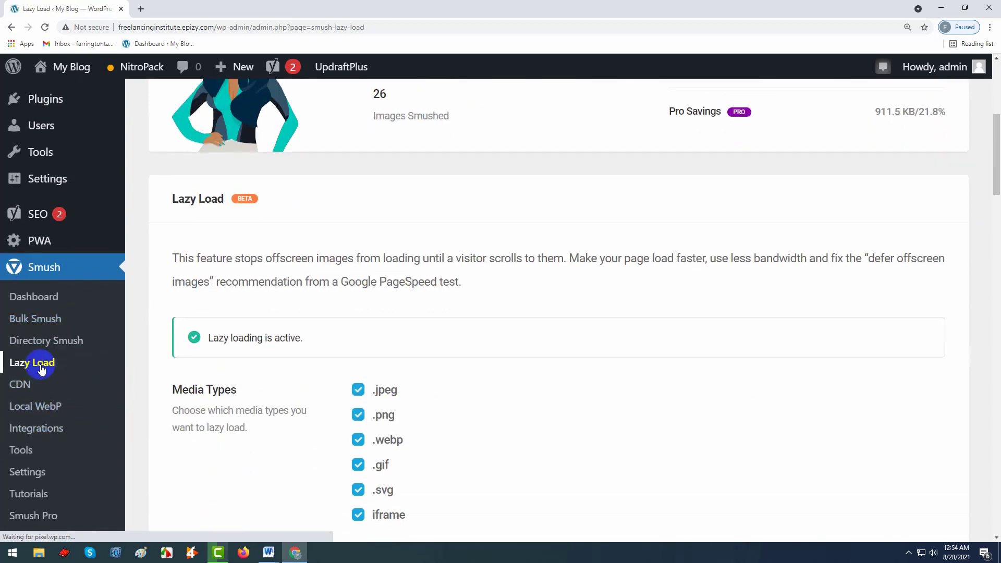
scroll(482, 375, down, 15)
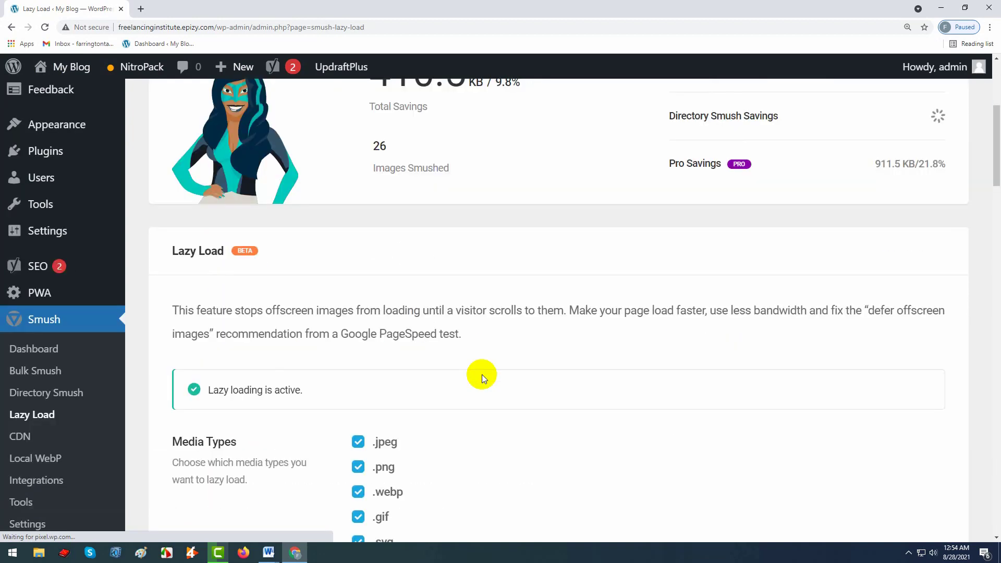
scroll(478, 374, down, 11)
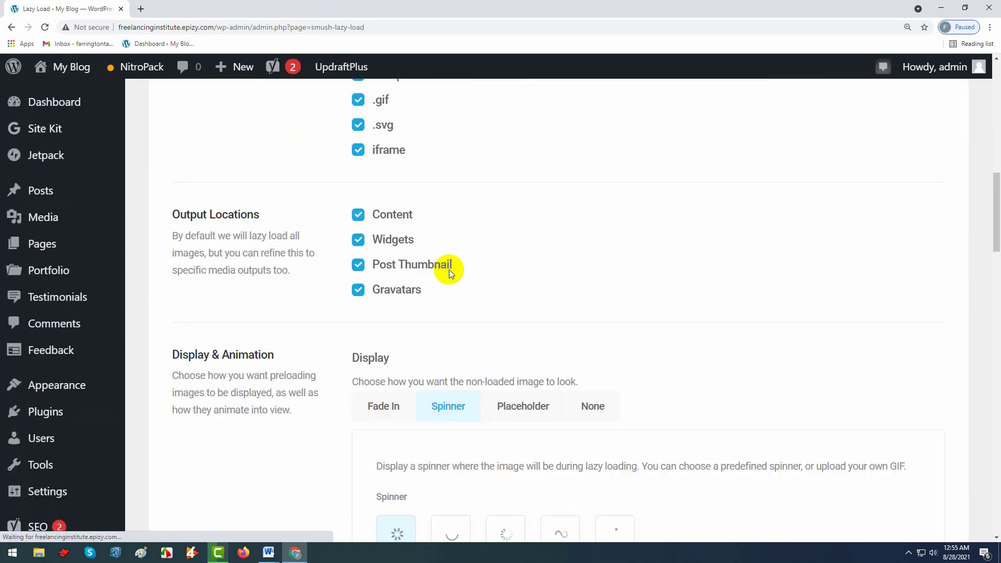
scroll(449, 270, up, 7)
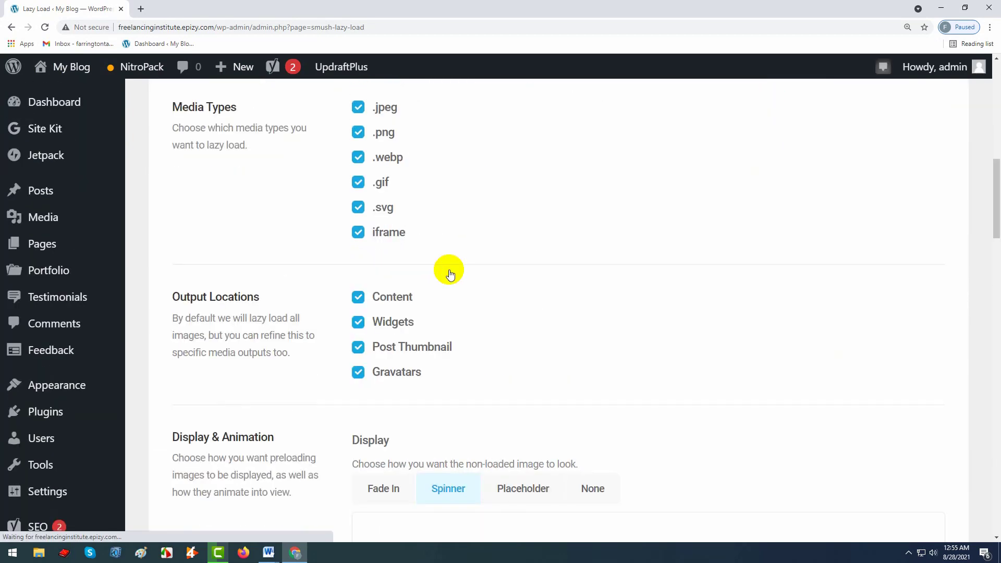
scroll(448, 270, up, 1)
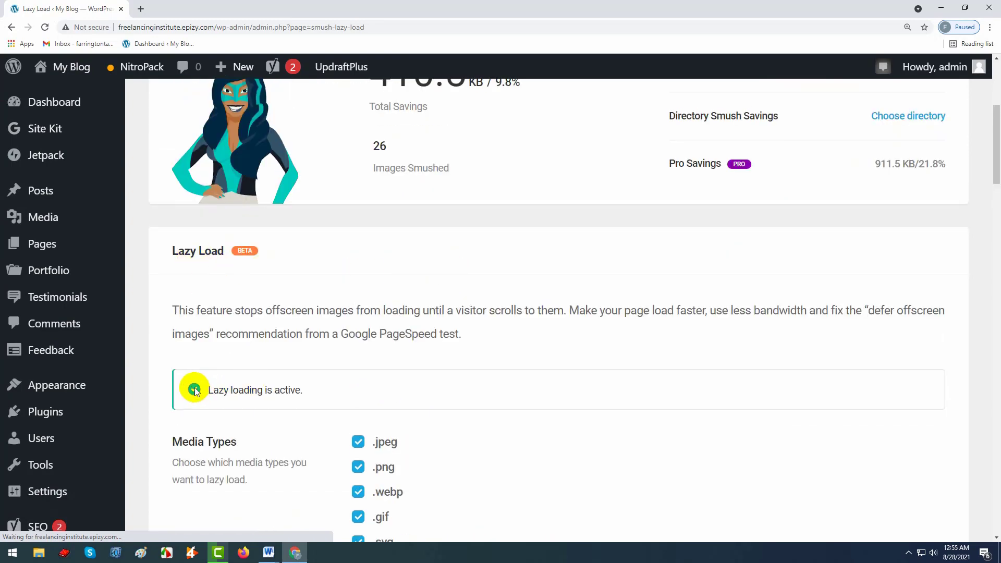
Reload the Lazy Load settings and deactivate Smush's Lazy Load feature.
scroll(142, 455, down, 5)
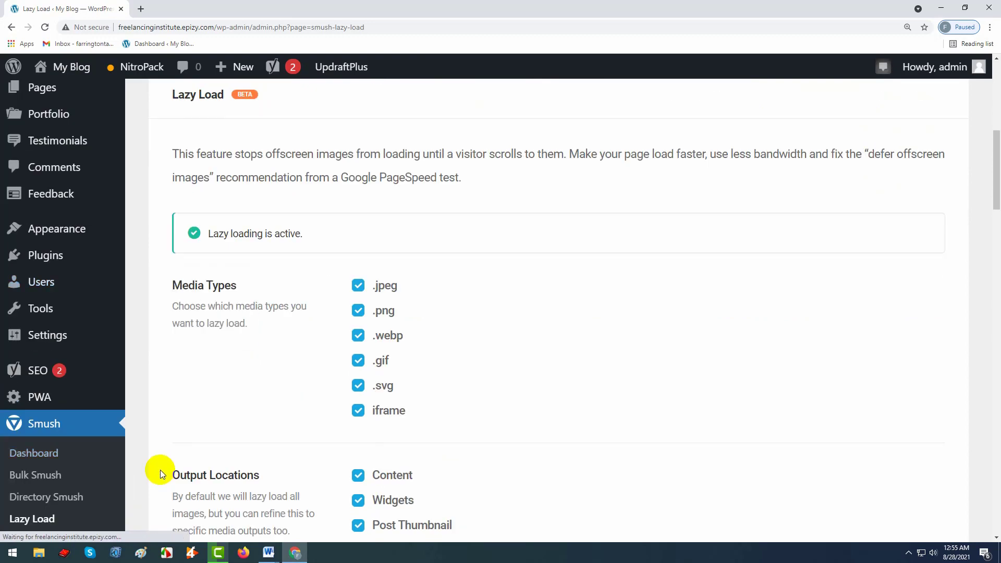
scroll(116, 436, down, 1)
click(39, 365)
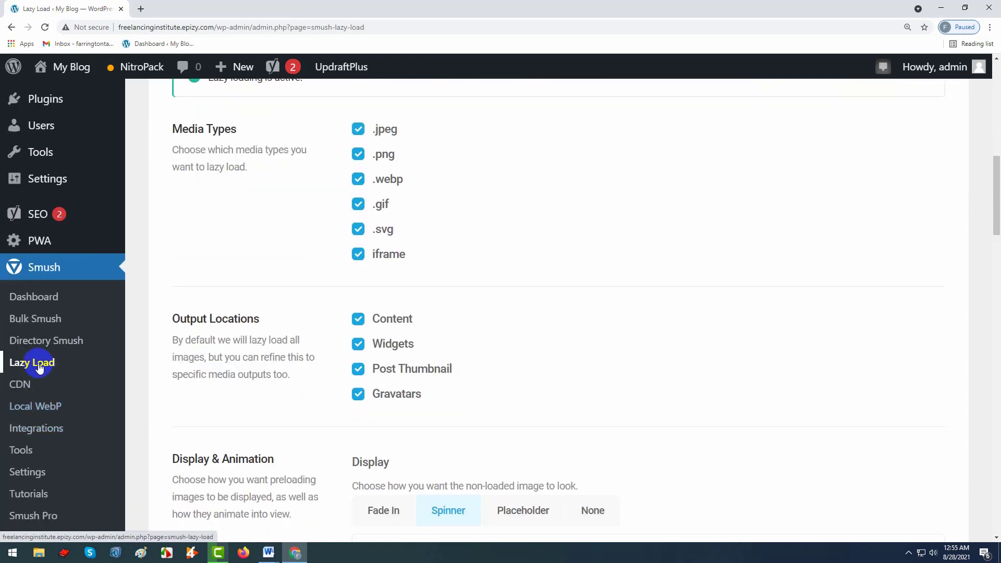
scroll(418, 364, up, 5)
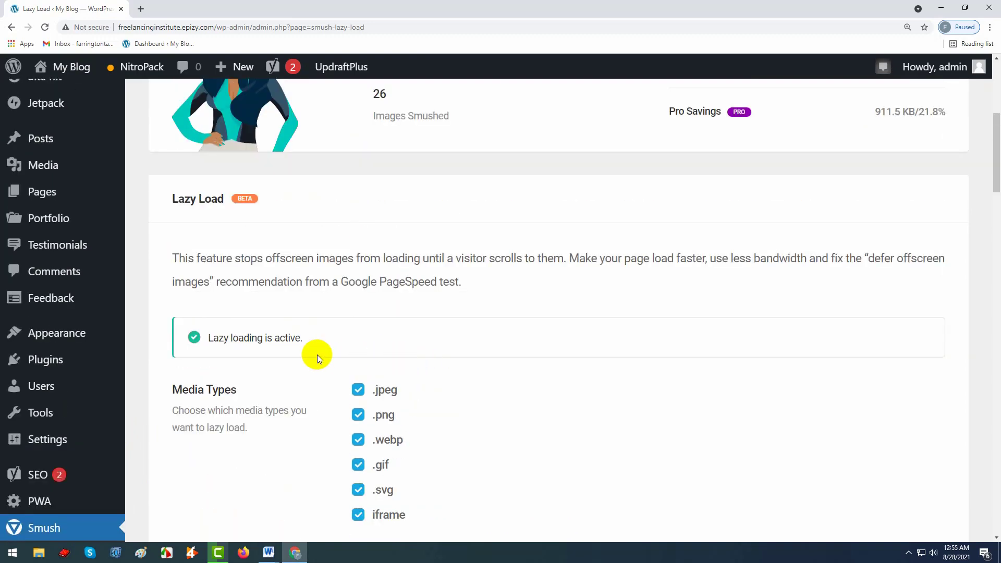
click(208, 338)
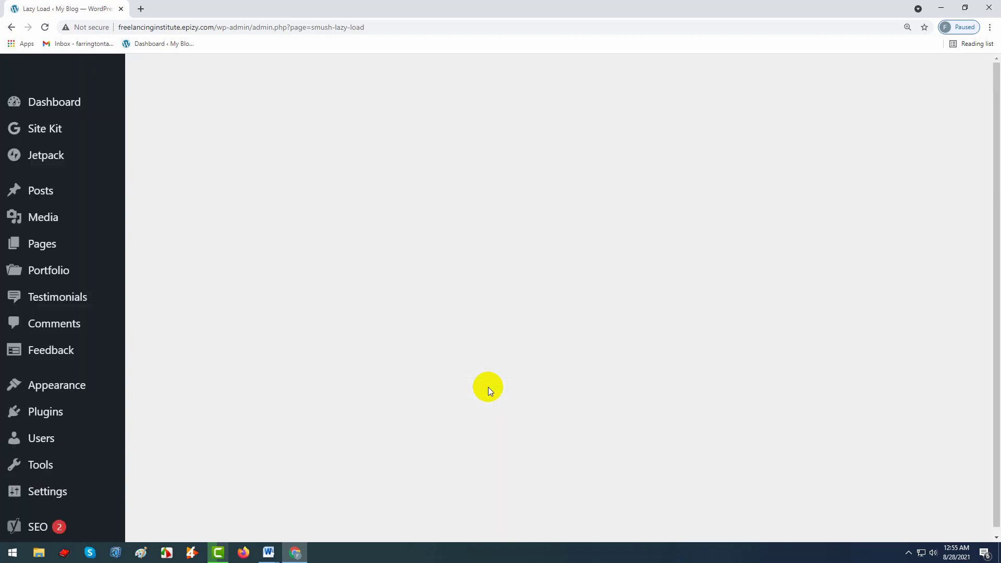
scroll(488, 387, down, 15)
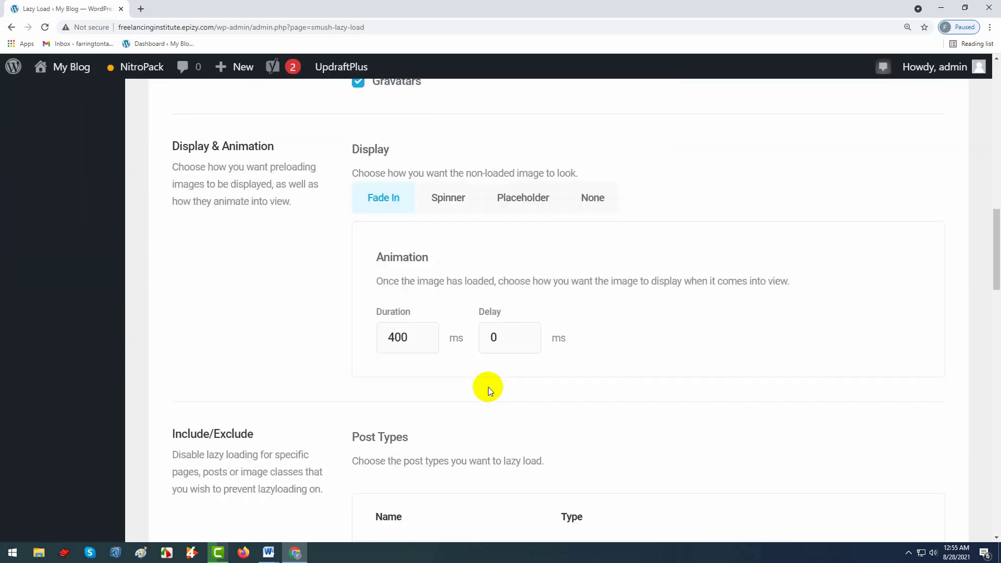
scroll(488, 387, down, 20)
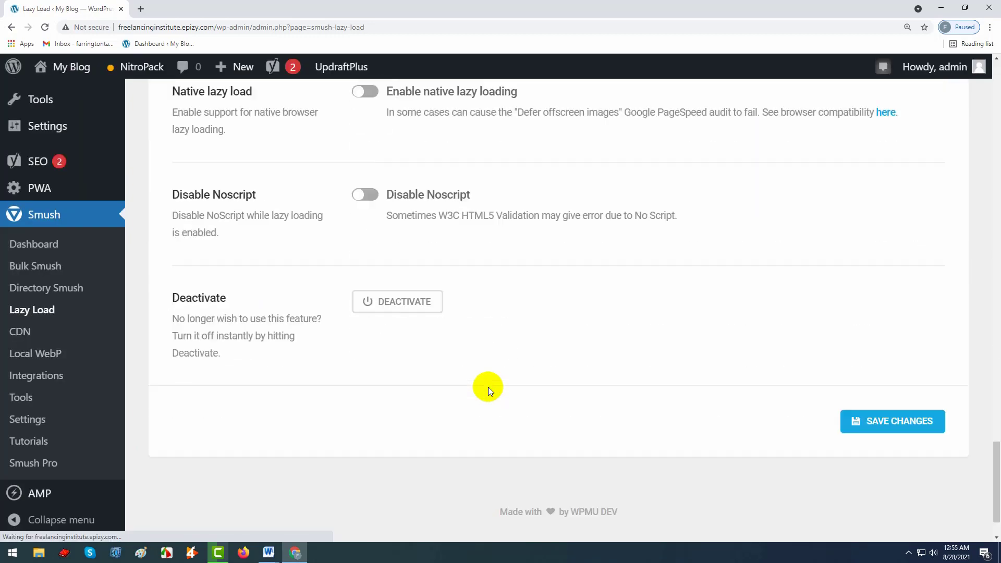
click(399, 305)
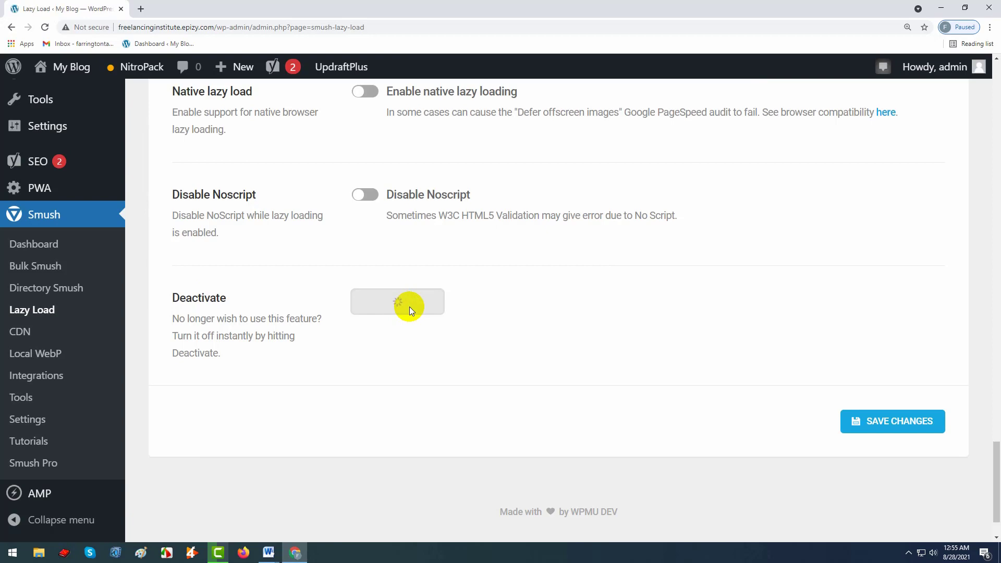
Check the Lazy Load section for its activation state and feature description.
scroll(418, 395, down, 1)
scroll(418, 396, down, 8)
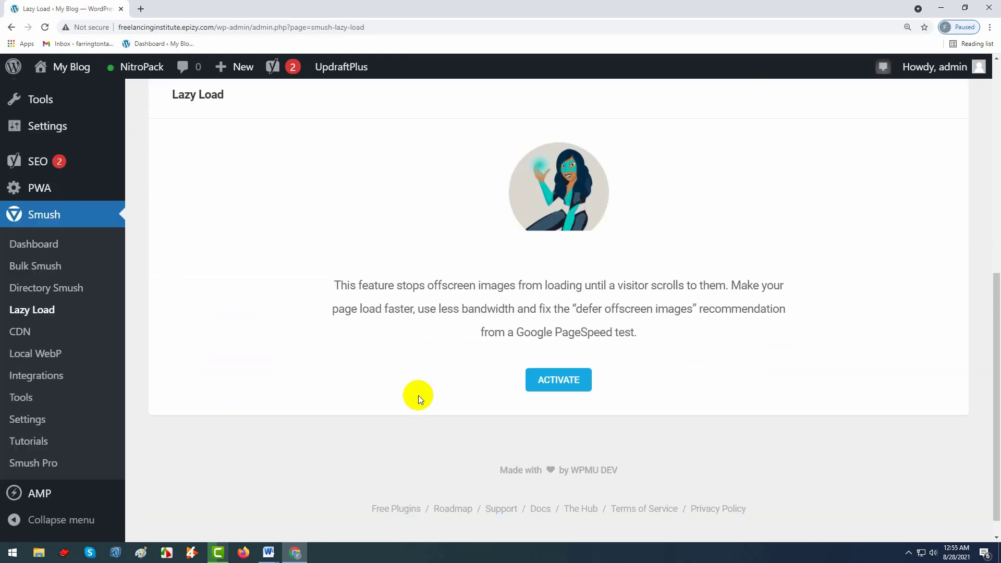
scroll(418, 395, up, 4)
scroll(418, 395, down, 1)
scroll(417, 393, down, 4)
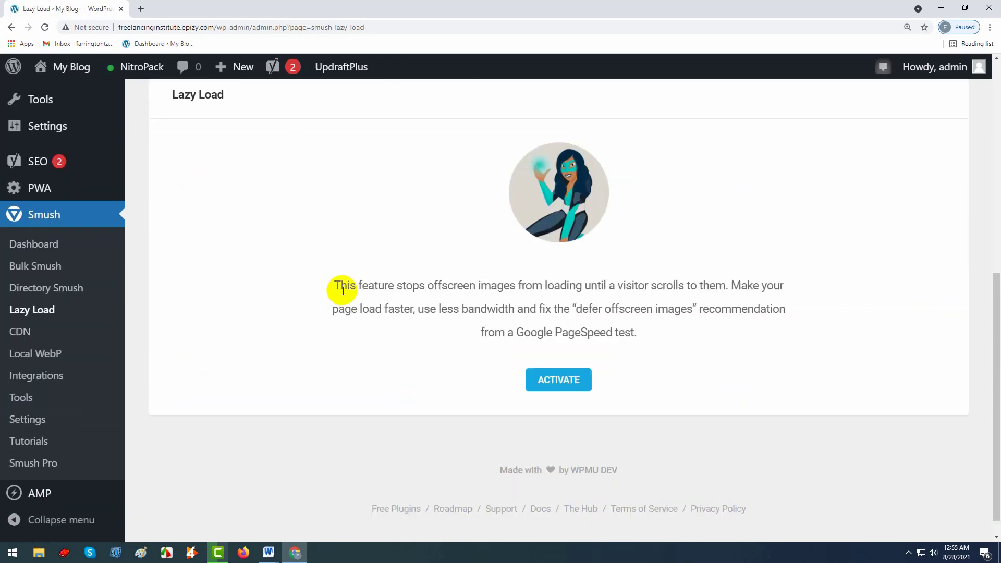
mouse_move(334, 287)
mouse_down()
mouse_move(721, 348)
mouse_move(341, 287)
mouse_up()
Reactivate Smush's Lazy Load feature and check the NitroPack status indicator for issues.
scroll(500, 339, up, 8)
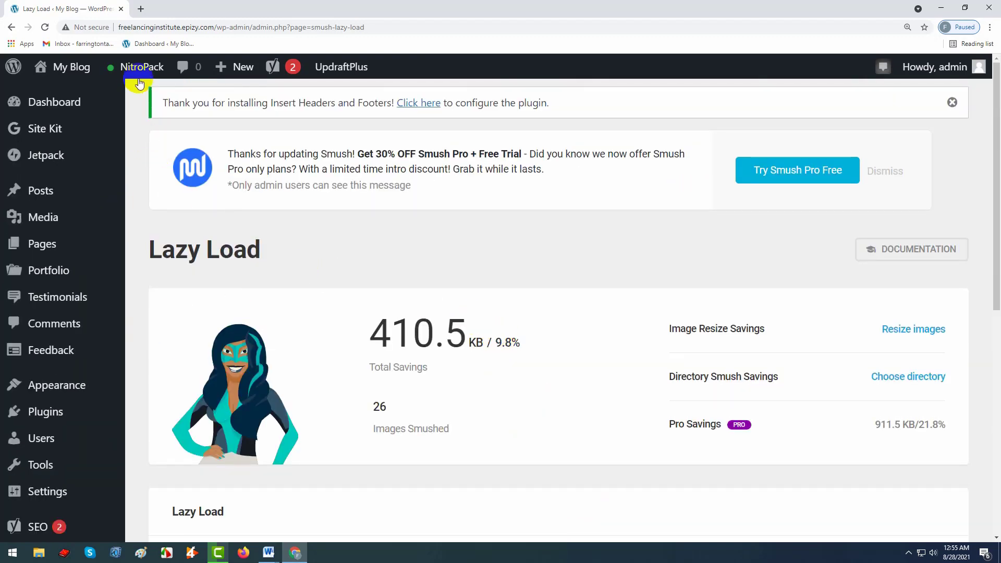
click(111, 71)
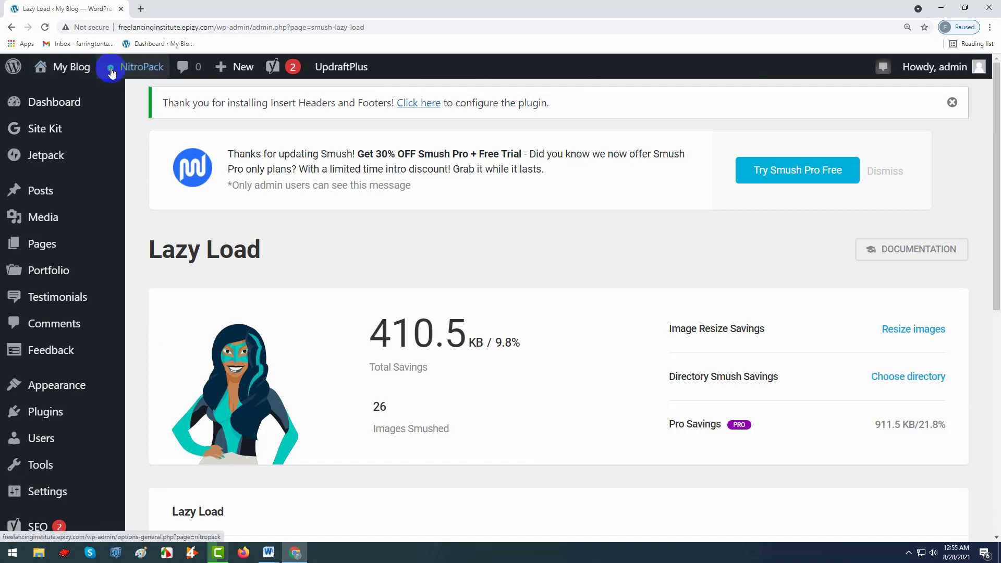
scroll(323, 317, down, 7)
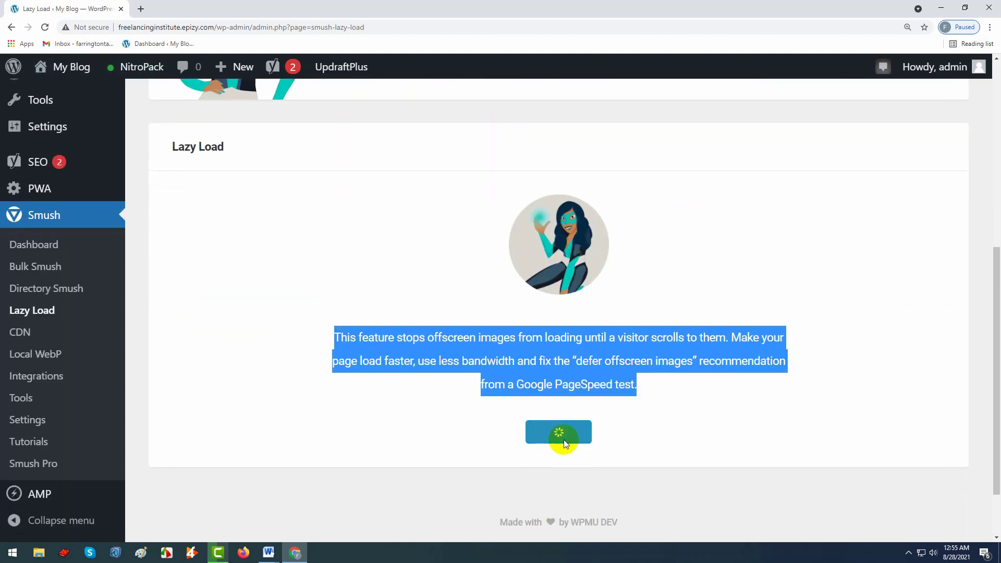
click(121, 71)
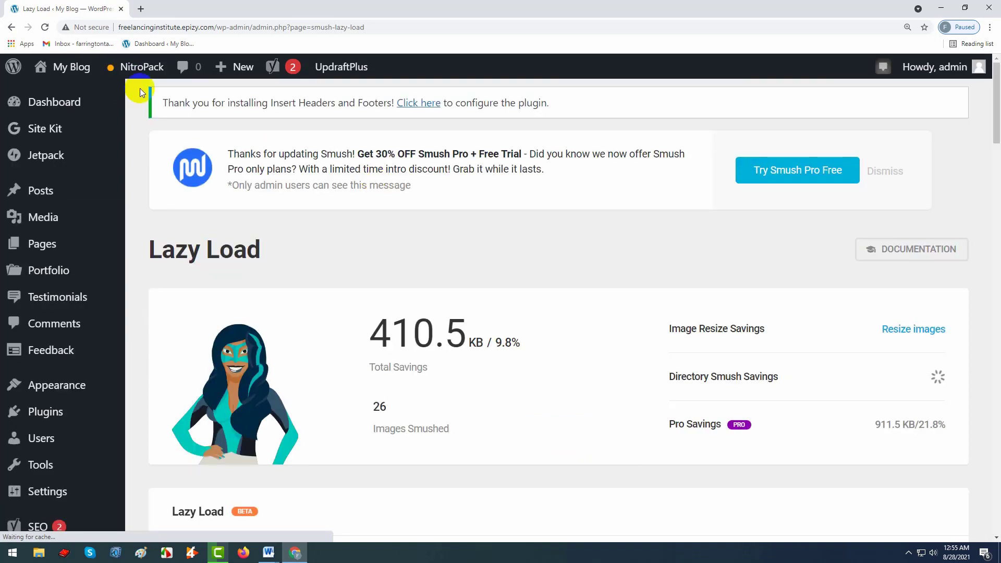
click(125, 71)
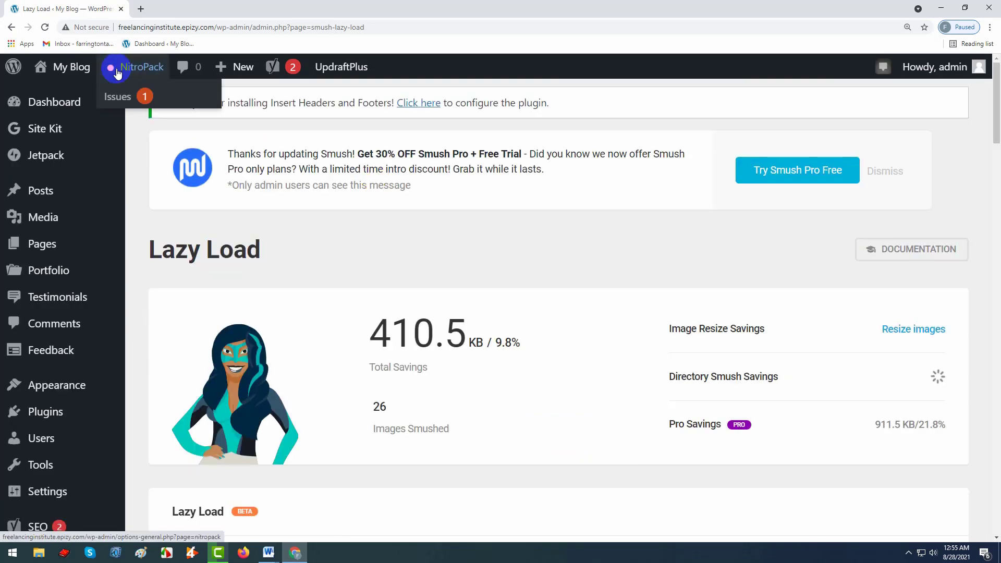
Deactivate Smush's Lazy Load feature again and recheck the NitroPack status indicator.
scroll(391, 430, down, 8)
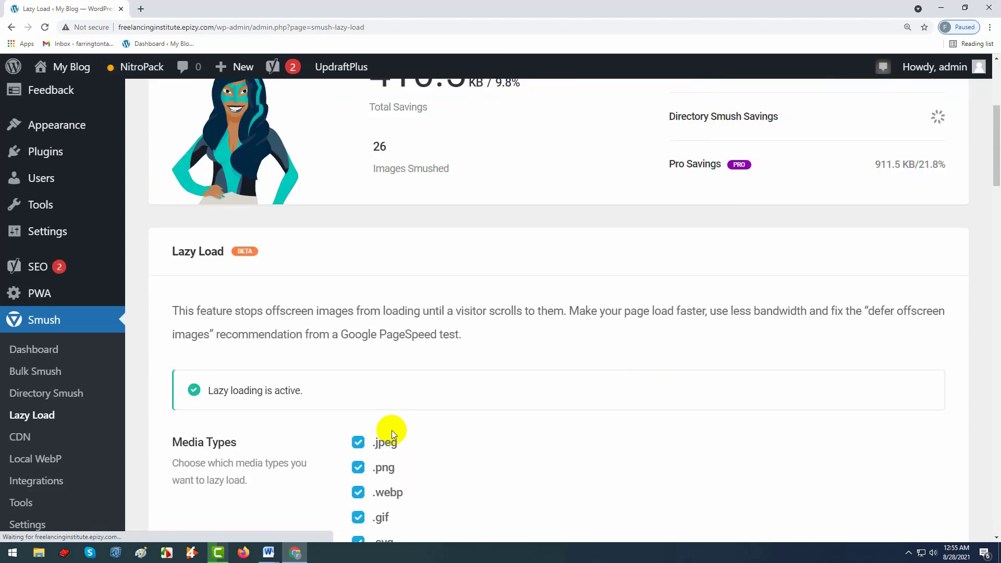
scroll(390, 429, down, 20)
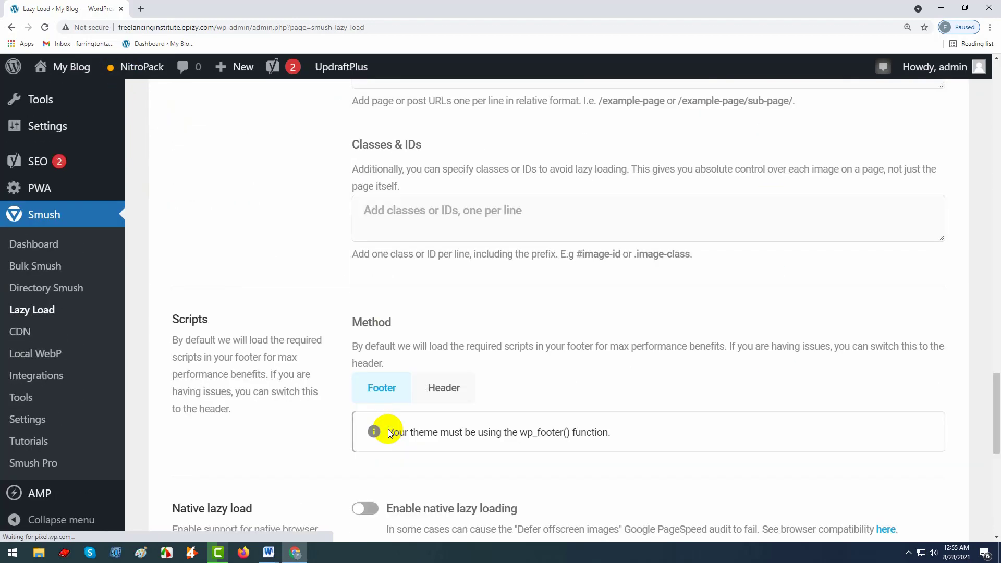
scroll(387, 429, down, 1)
click(389, 237)
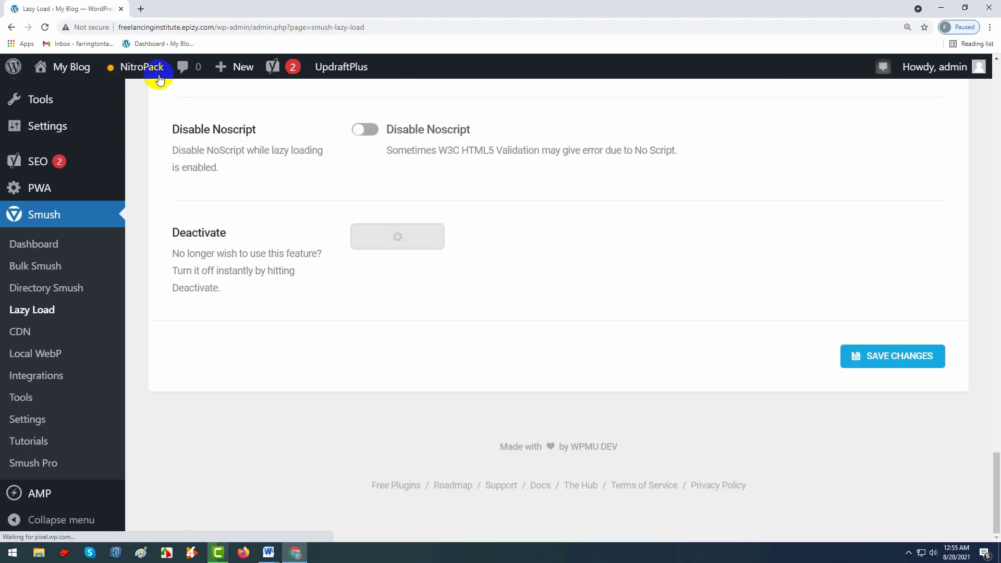
scroll(424, 426, up, 5)
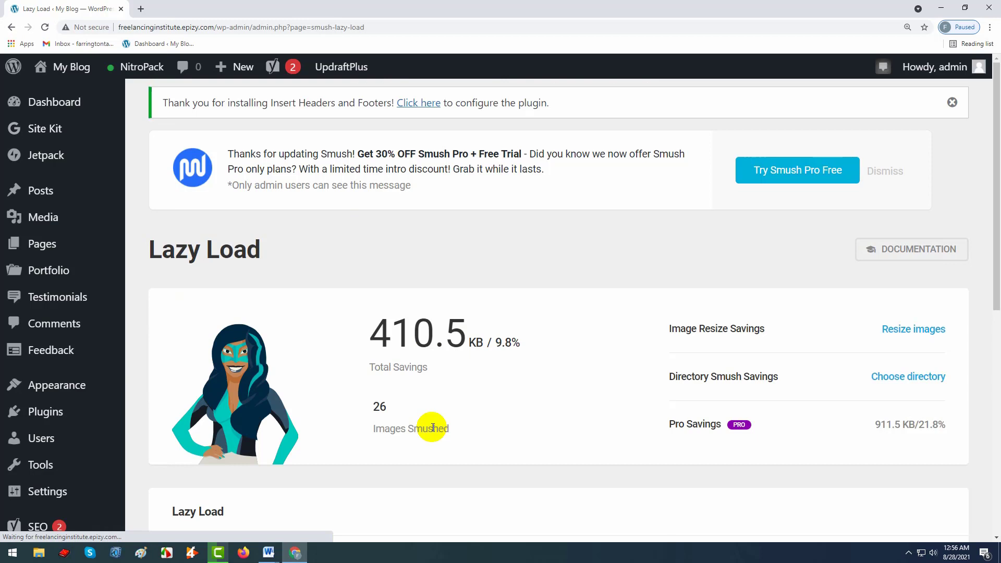
click(125, 73)
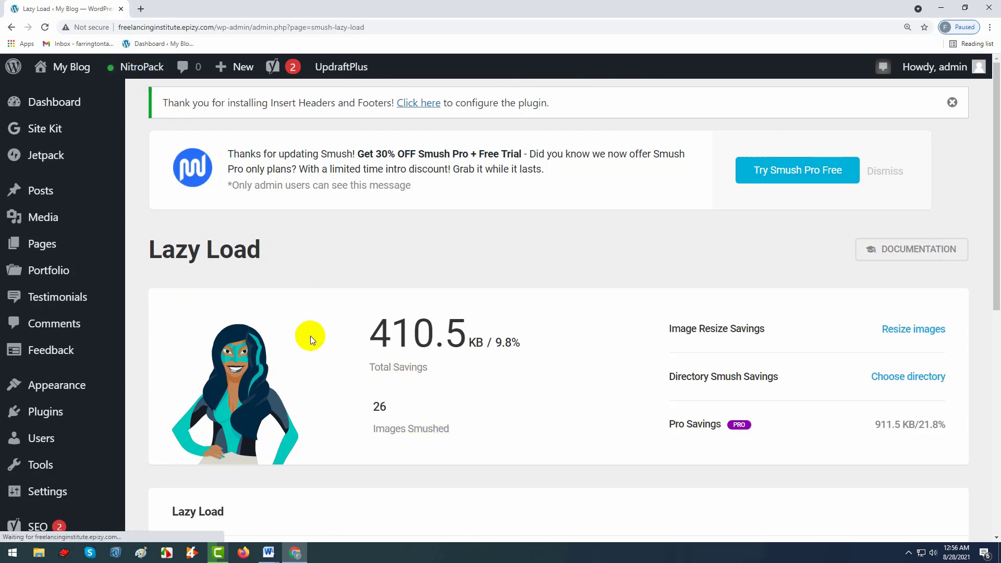
scroll(311, 332, down, 10)
scroll(312, 330, up, 10)
click(107, 295)
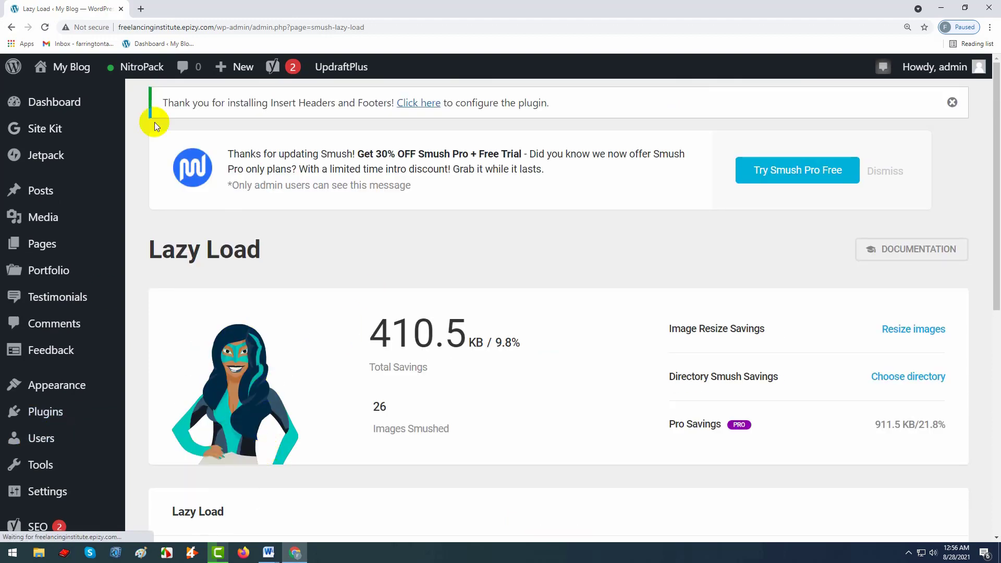
Open the live My Blog site in a new browser tab.
mouse_move(72, 66)
right_click(58, 94)
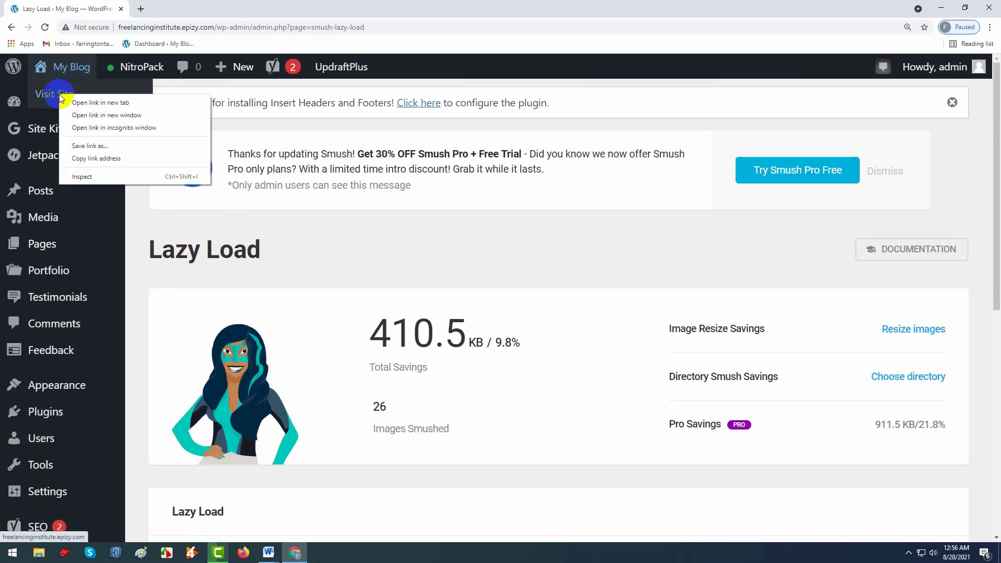
click(93, 102)
Search Google for gtmetrix in another new tab and open the GTmetrix website result in its own tab.
click(229, 9)
key(ctrl+t)
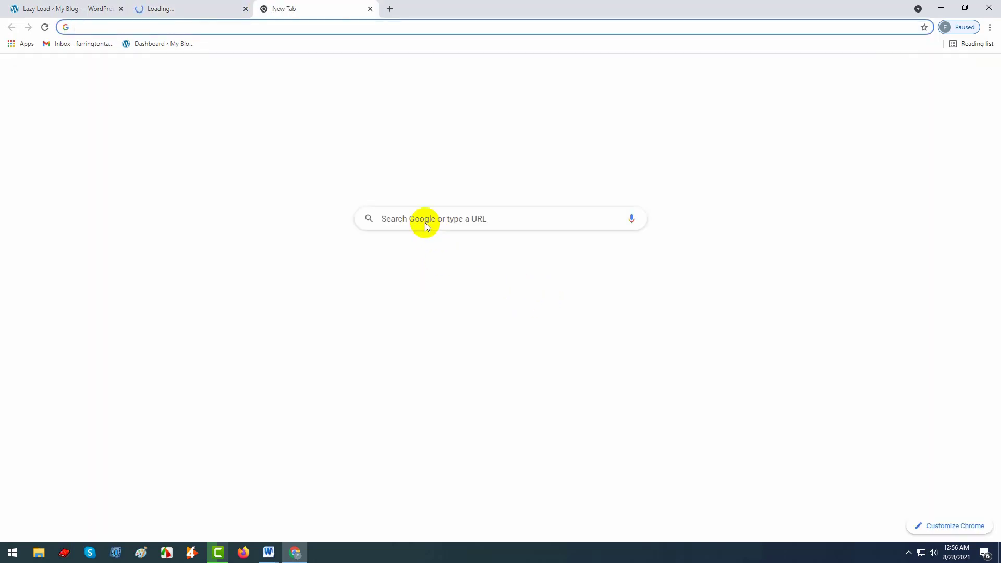
click(421, 219)
click(396, 240)
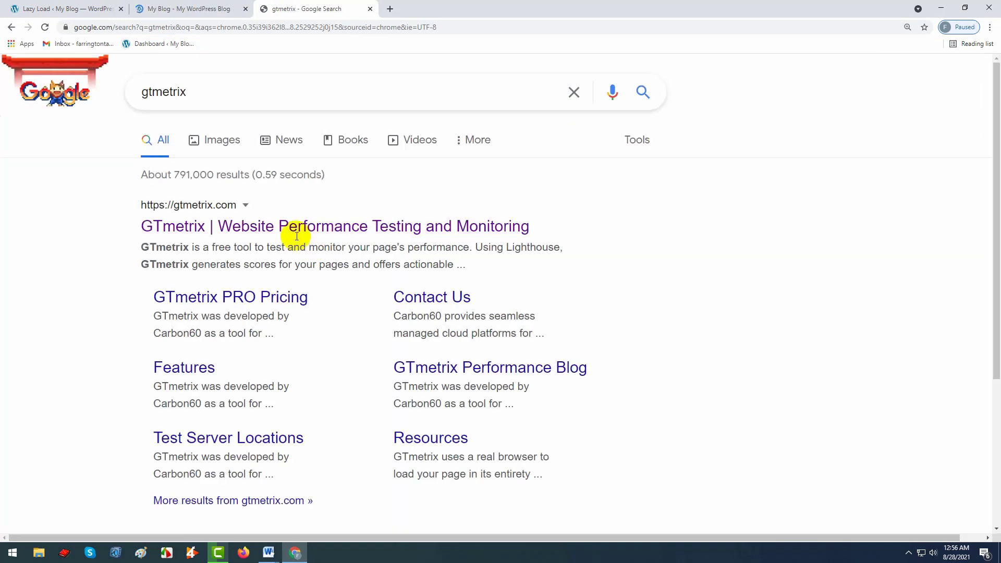
right_click(301, 225)
click(313, 234)
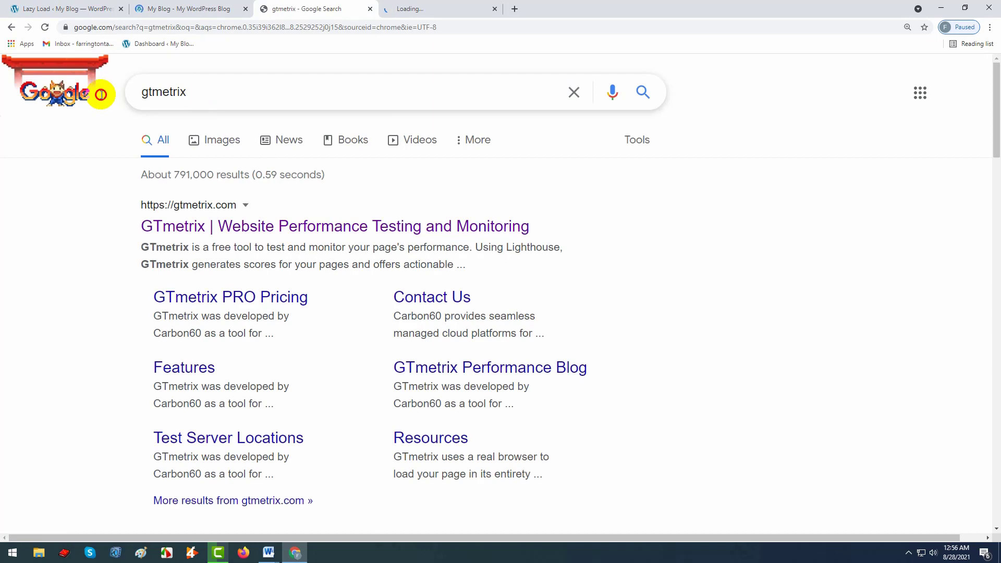
Search Google for "google page speed" in place of the gtmetrix query.
double_click(198, 91)
click(205, 124)
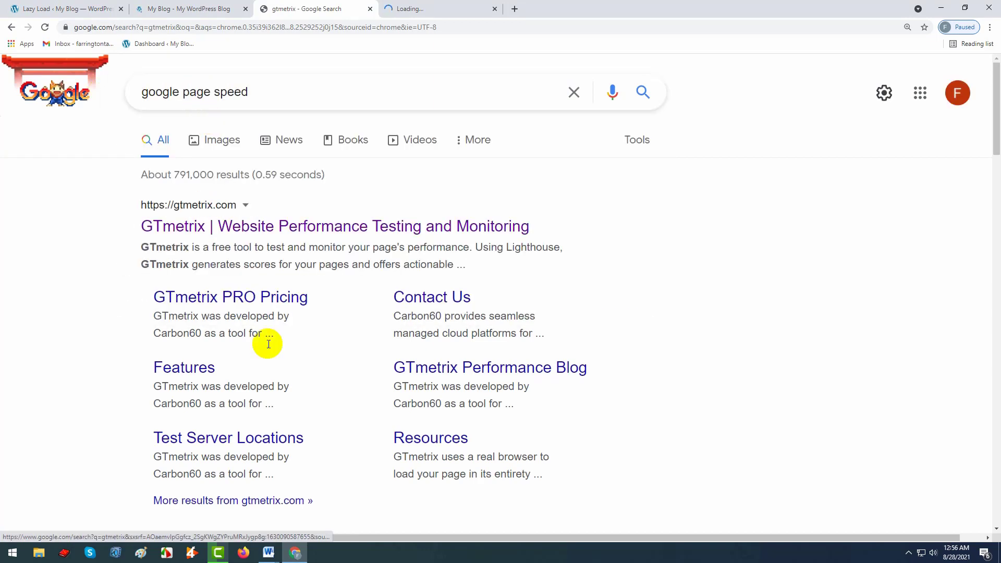
Switch to the On page seo document in Word and review the Step-18 site speed optimization parts.
mouse_move(267, 550)
click(321, 501)
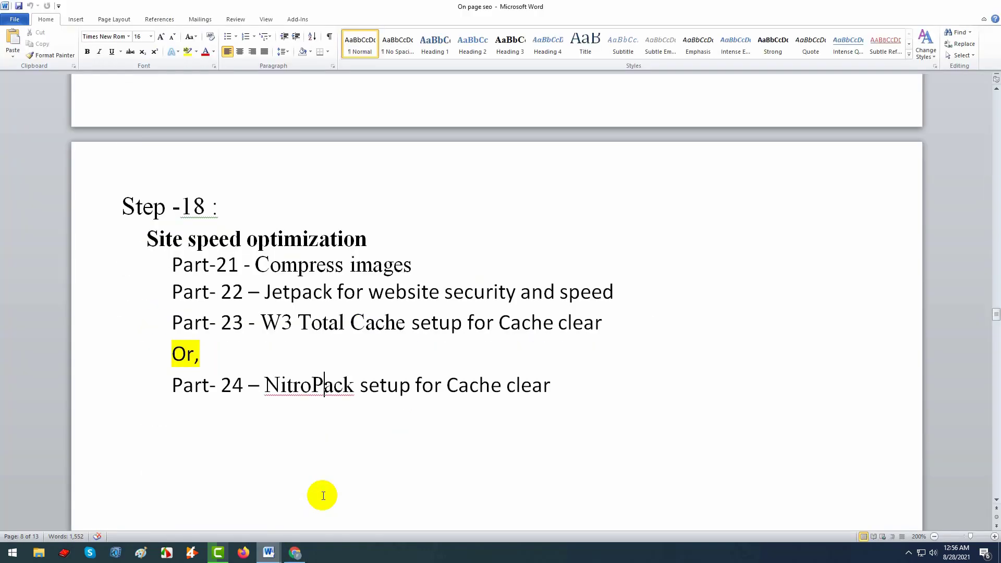
scroll(291, 403, down, 3)
scroll(291, 403, up, 3)
drag(261, 372, 420, 369)
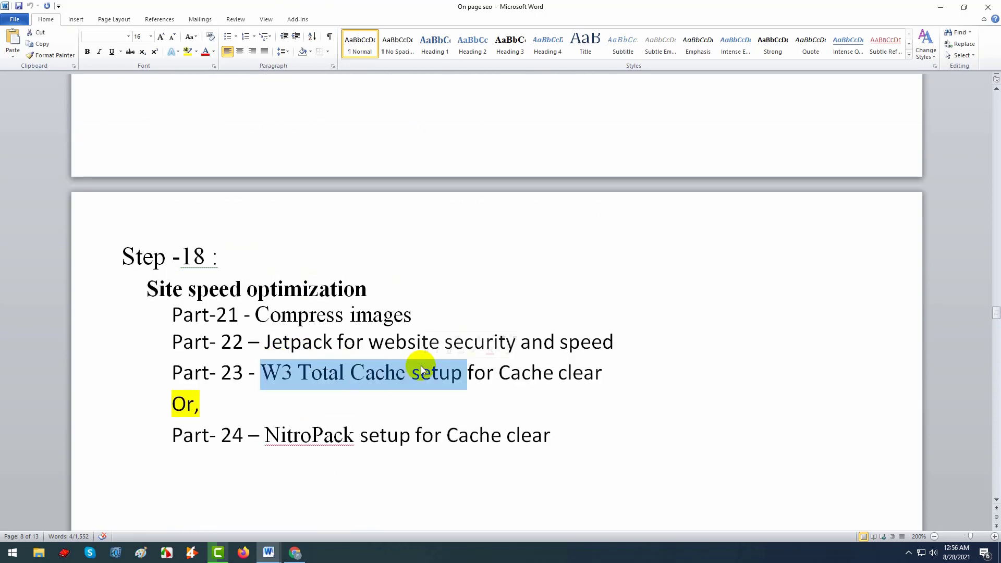
drag(256, 315, 385, 324)
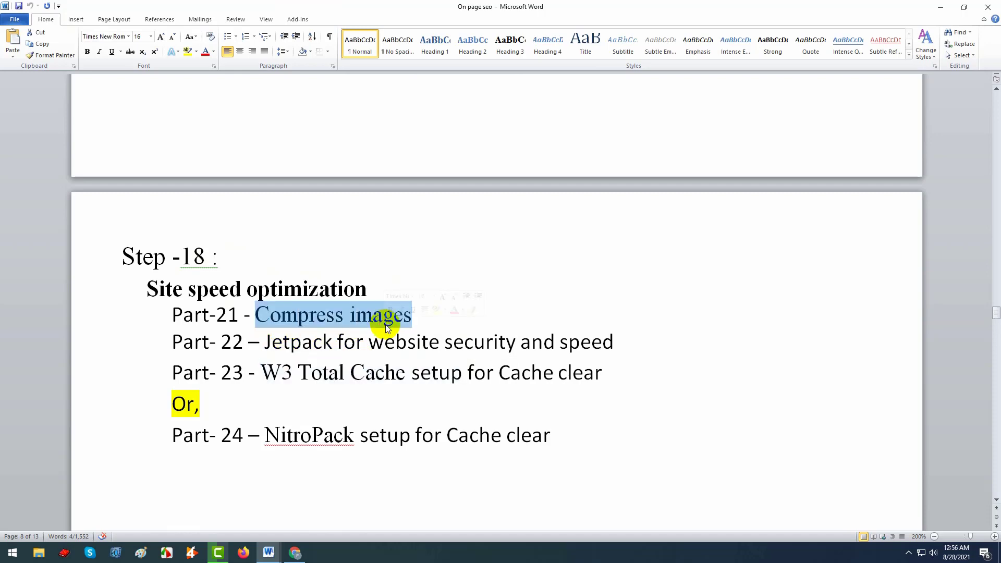
Look through the rest of the document to examine its earlier GTmetrix and PageSpeed Insights reports.
scroll(384, 366, down, 15)
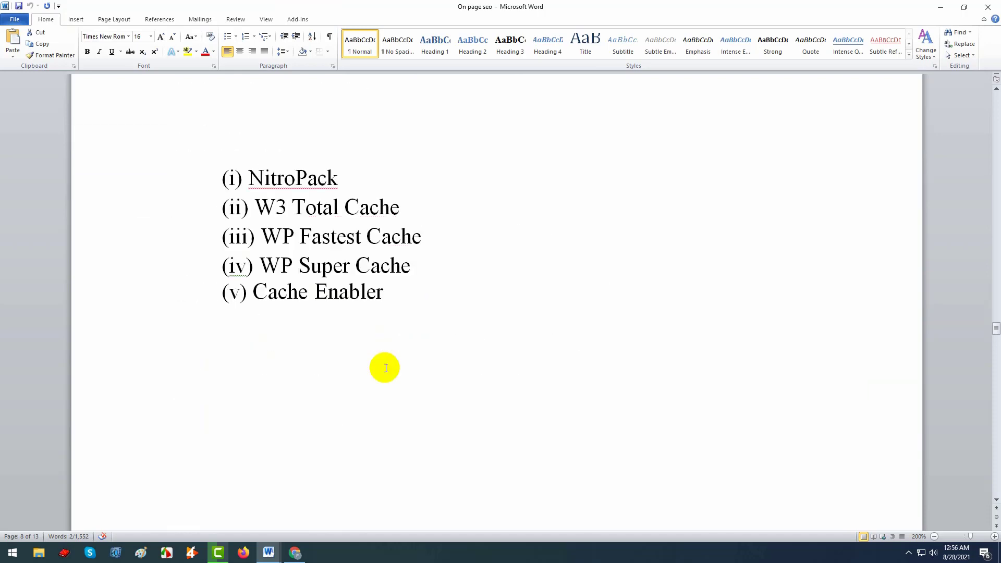
scroll(384, 369, down, 20)
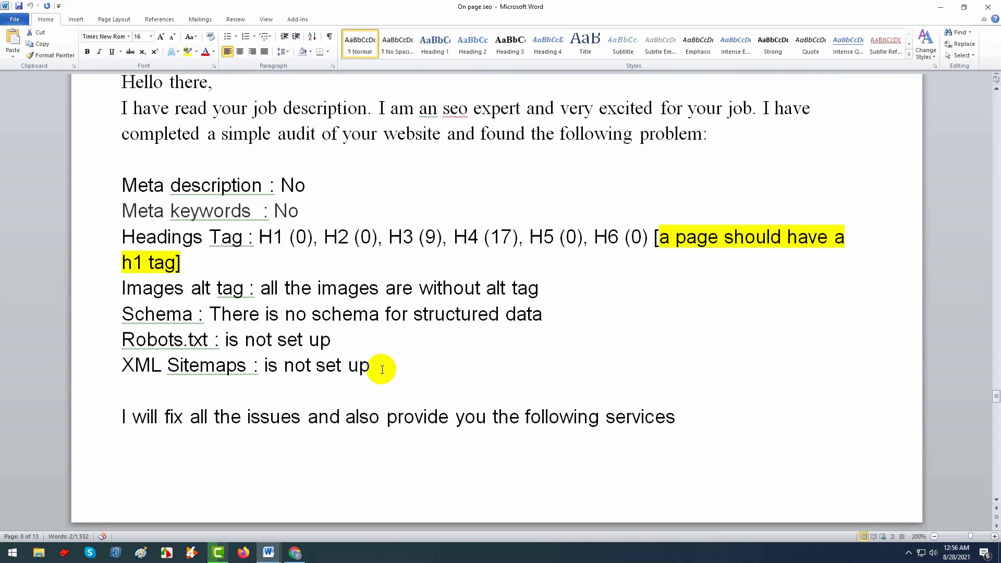
scroll(382, 369, down, 20)
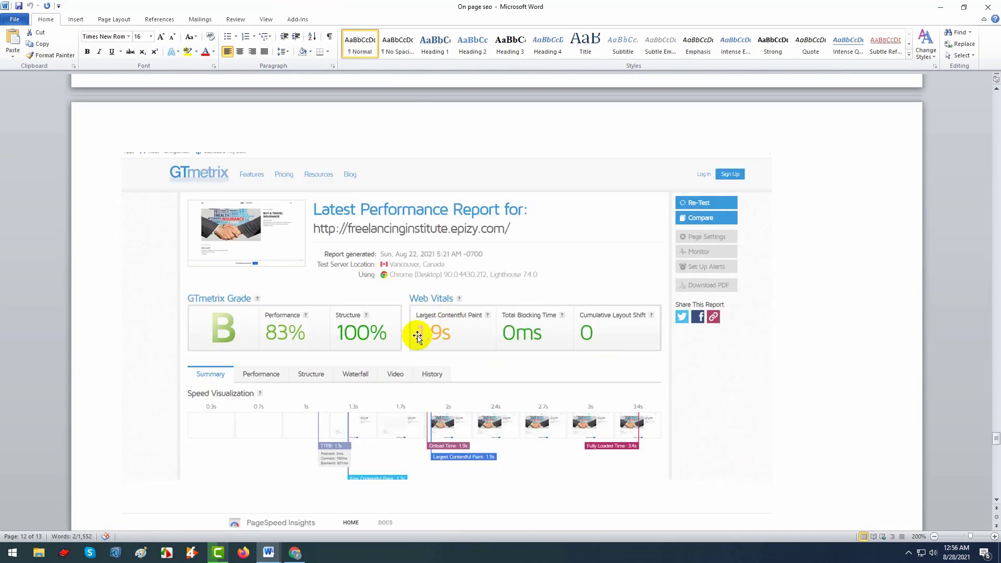
scroll(417, 336, down, 10)
scroll(417, 336, up, 7)
scroll(417, 336, down, 4)
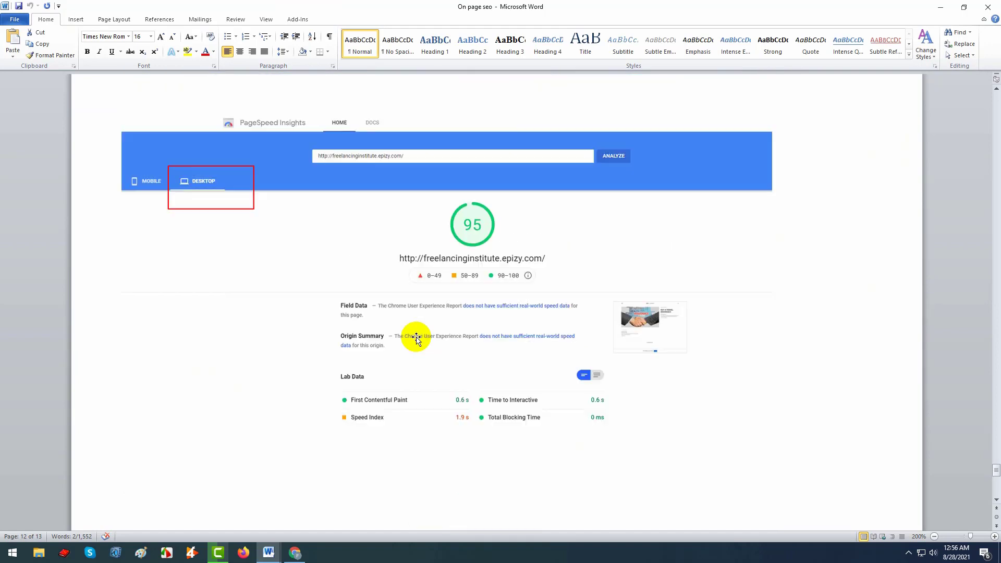
scroll(458, 318, down, 8)
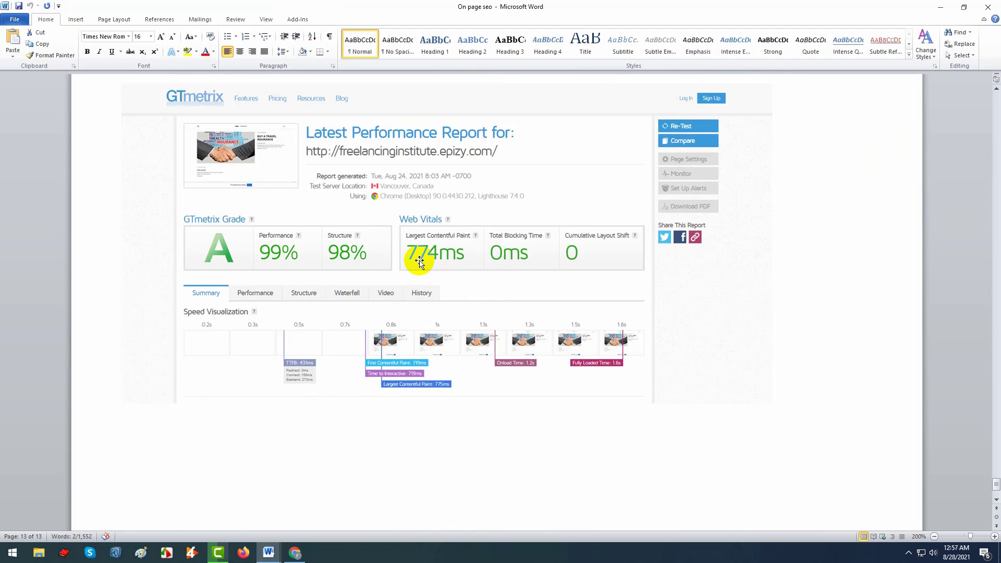
Return to Chrome and open the PageSpeed Insights - Google Developers result in a new tab.
click(295, 552)
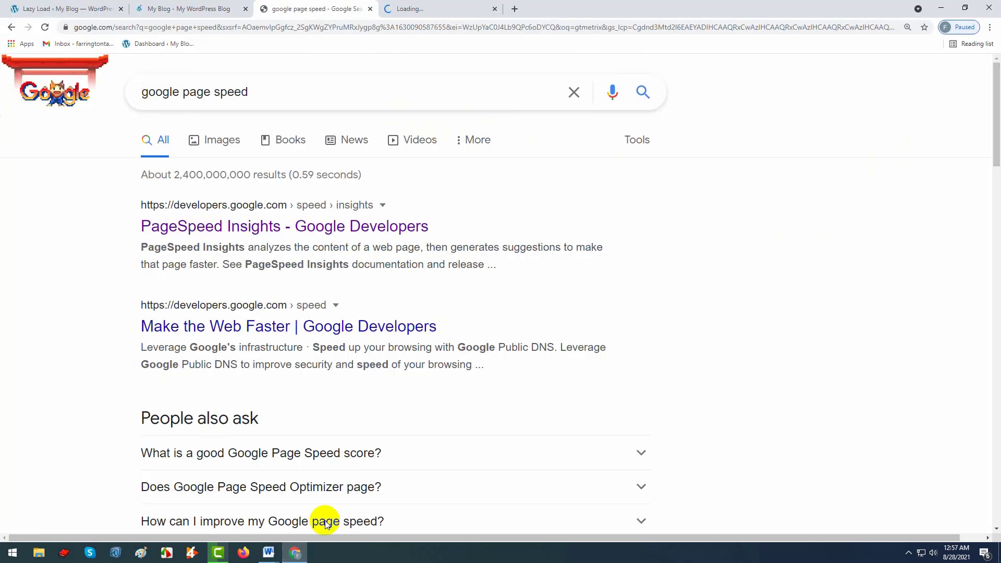
right_click(280, 224)
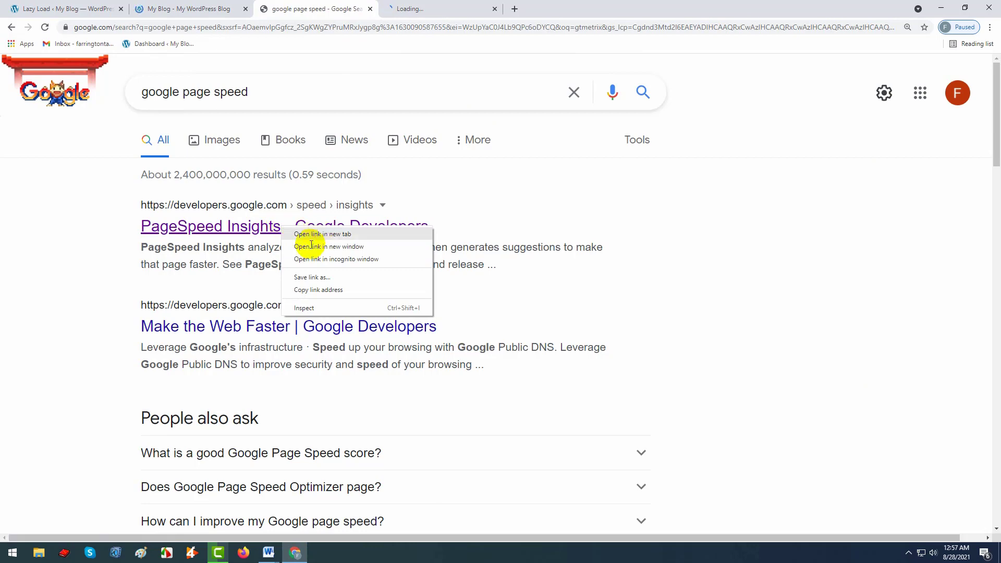
click(296, 233)
click(555, 4)
click(438, 8)
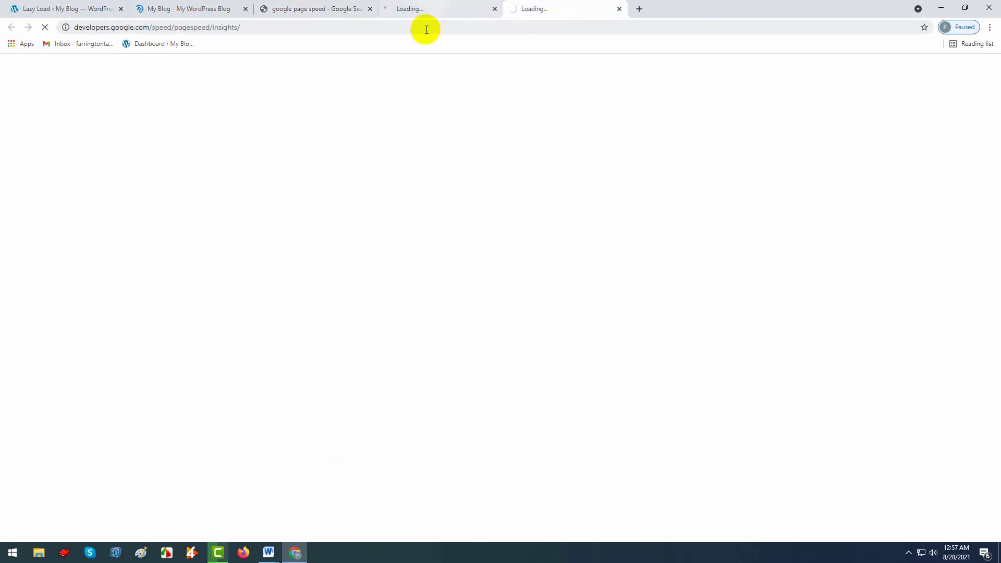
click(199, 6)
click(210, 27)
key(ctrl+c)
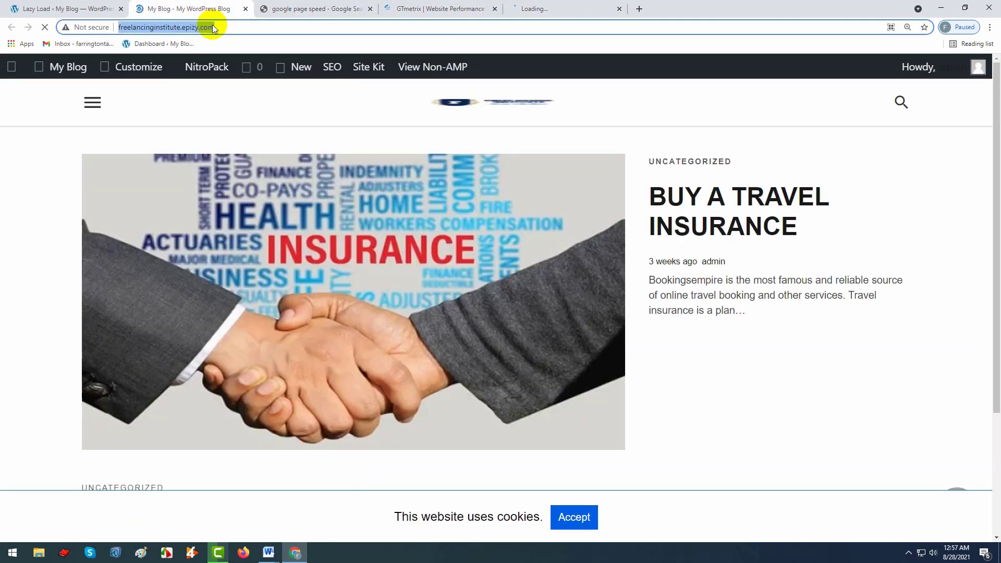
click(460, 6)
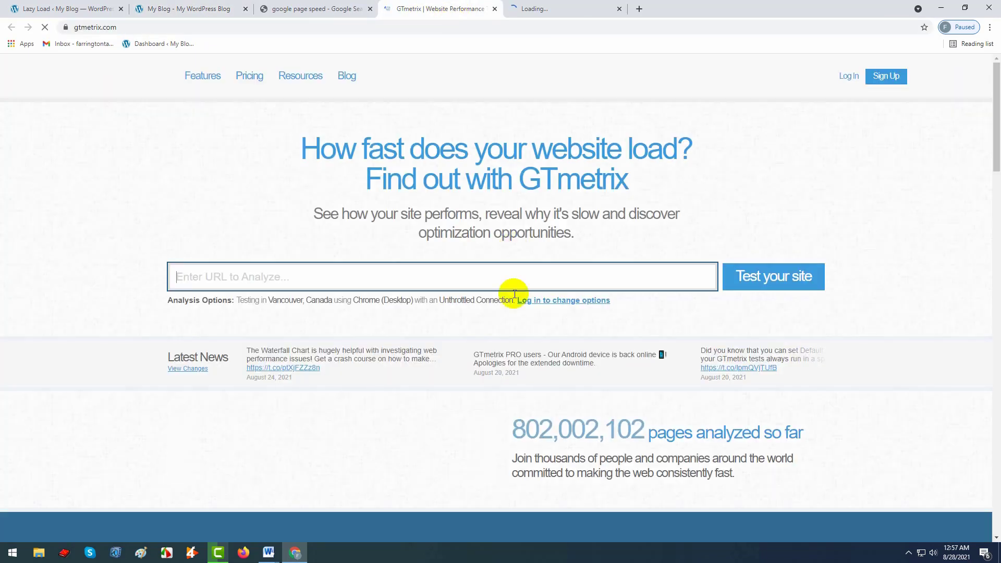
click(359, 275)
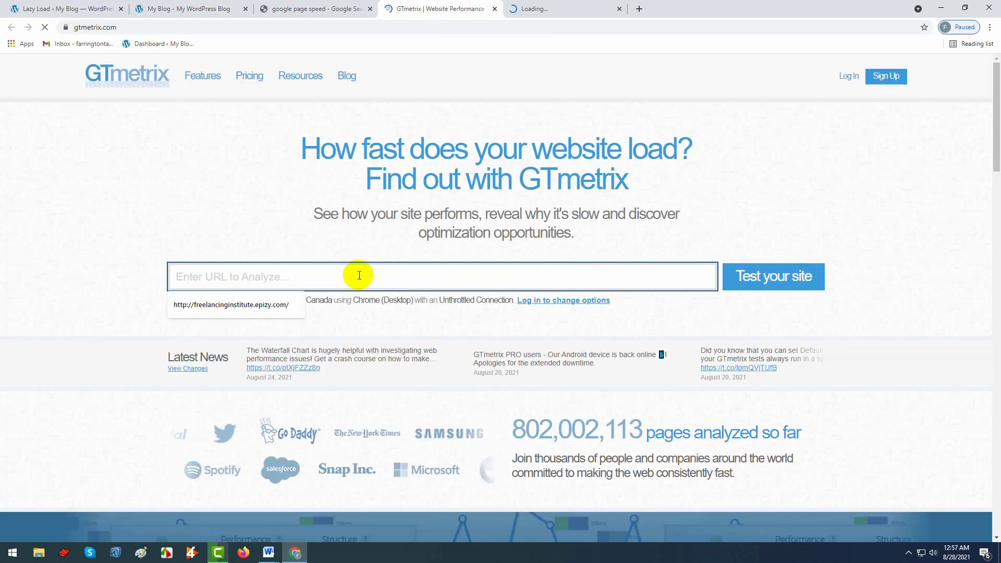
key(ctrl+v)
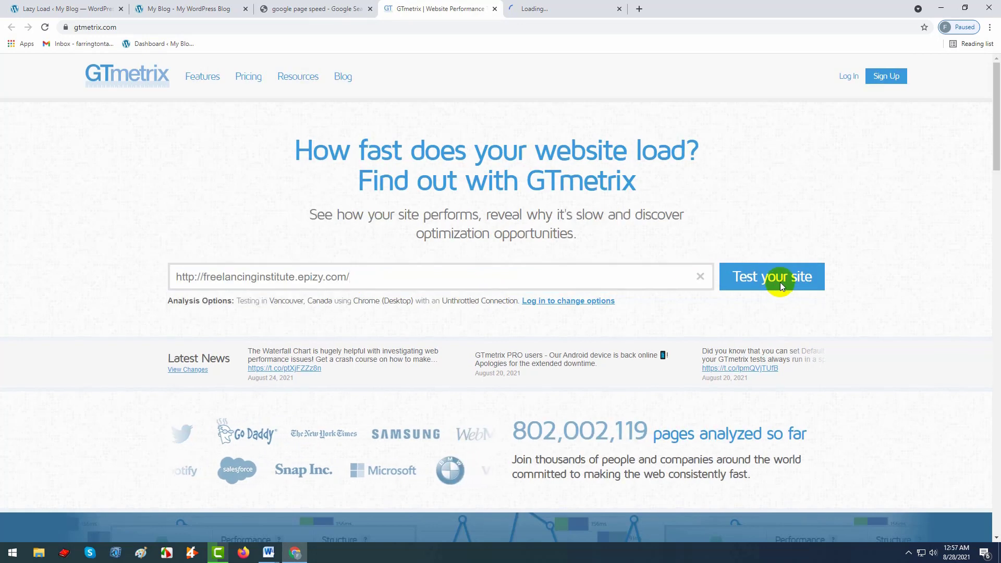
click(776, 279)
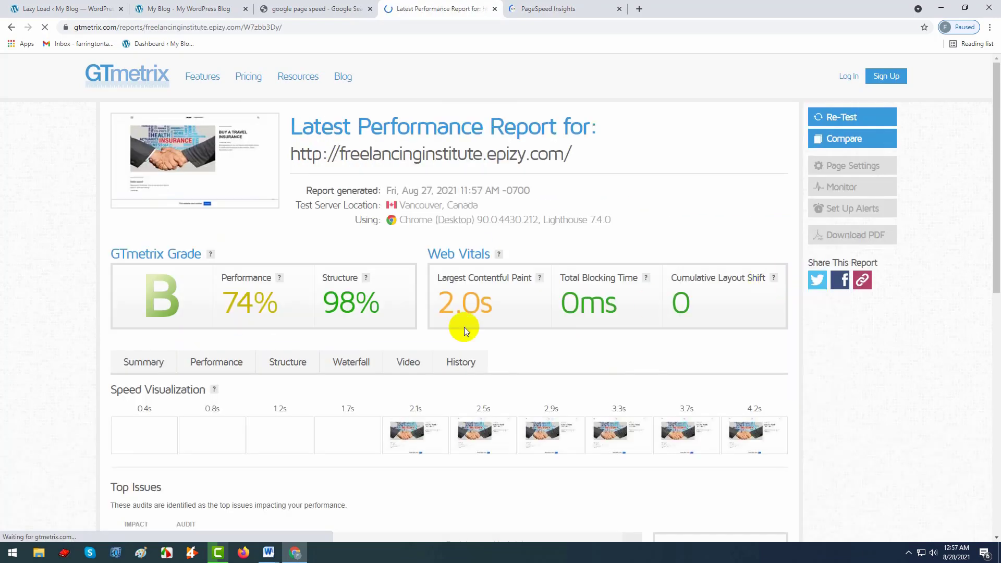
Examine the Largest Contentful Paint value in the GTmetrix report and read the notice on the test page.
drag(500, 301, 433, 301)
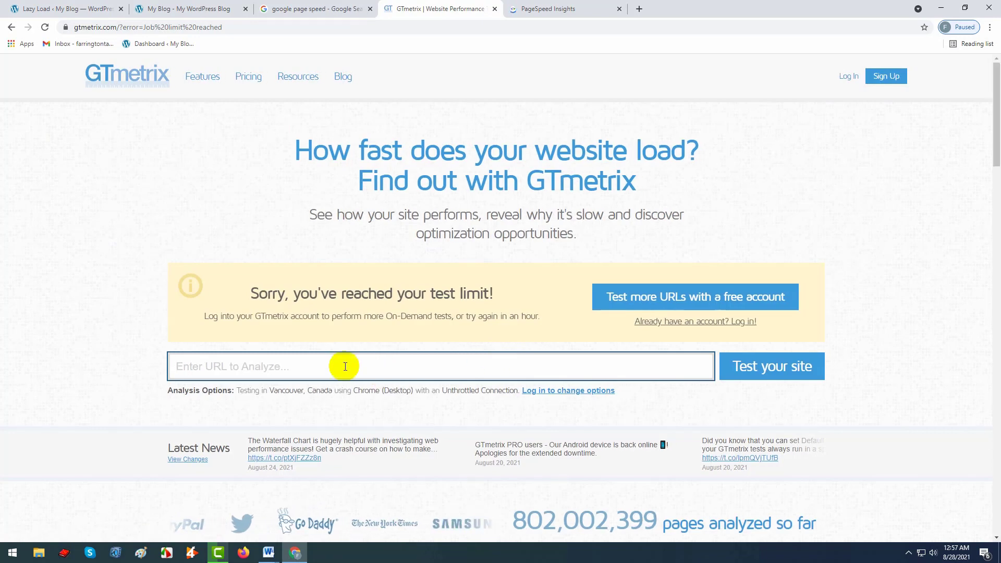
drag(255, 295, 496, 291)
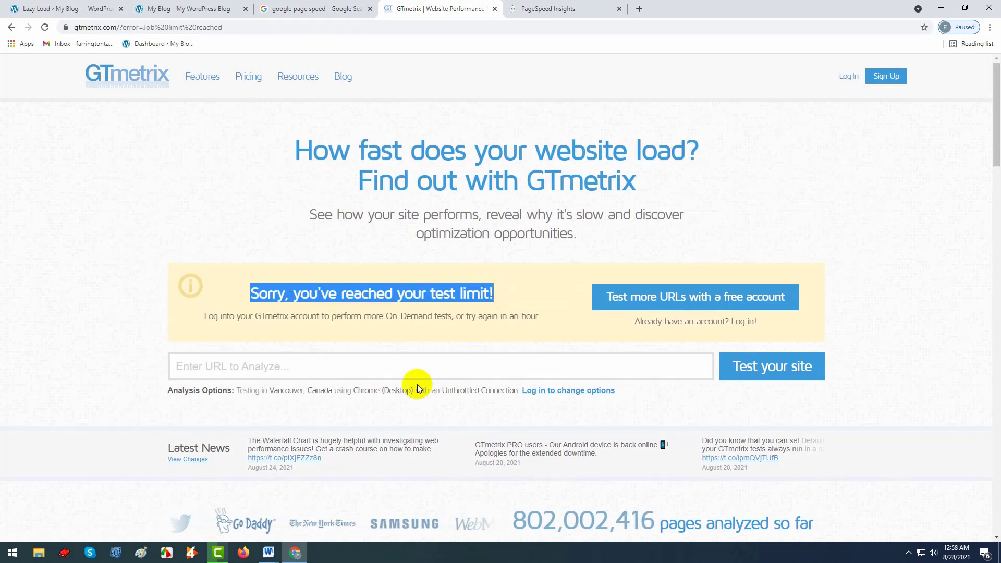
click(244, 552)
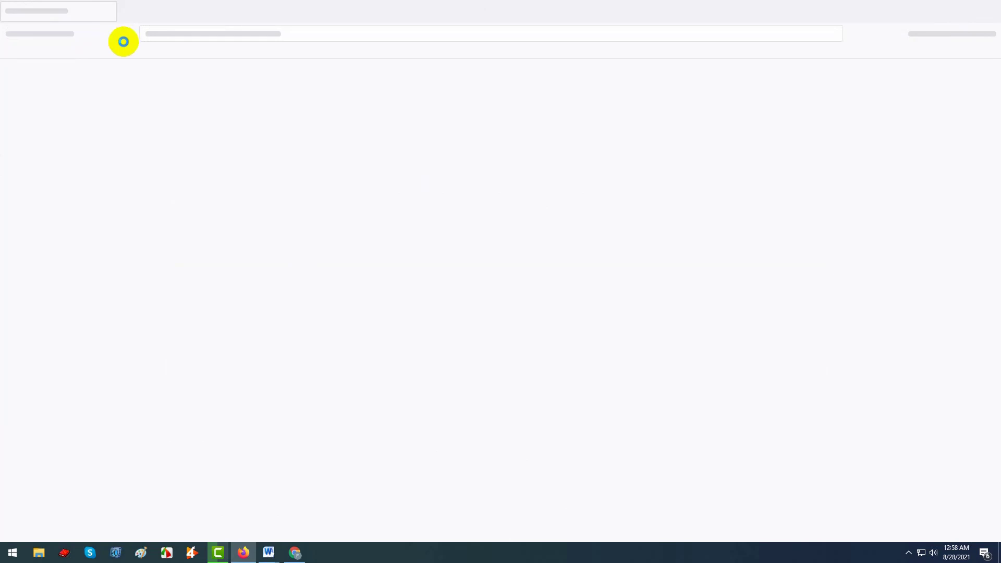
click(295, 552)
click(553, 9)
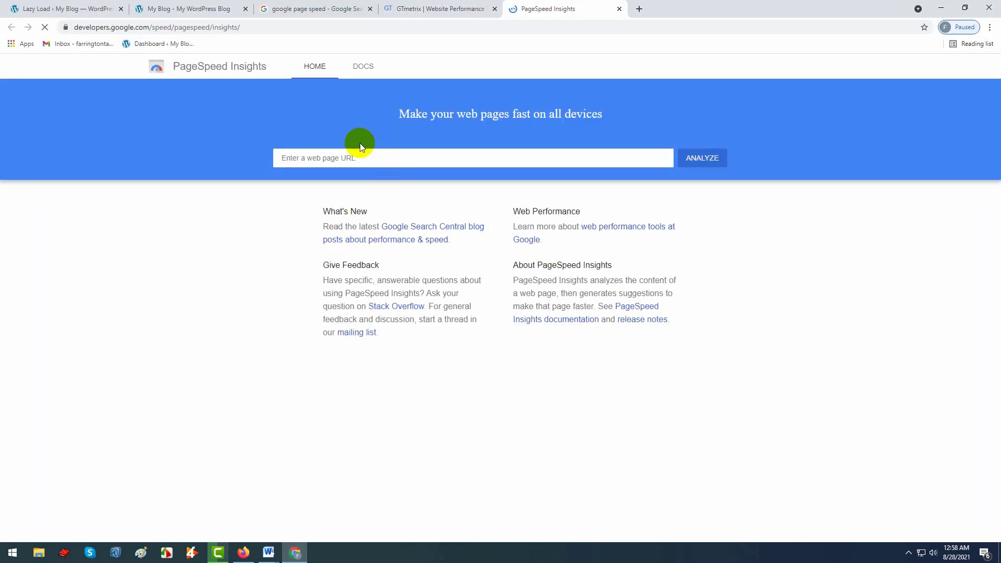
right_click(357, 156)
click(386, 237)
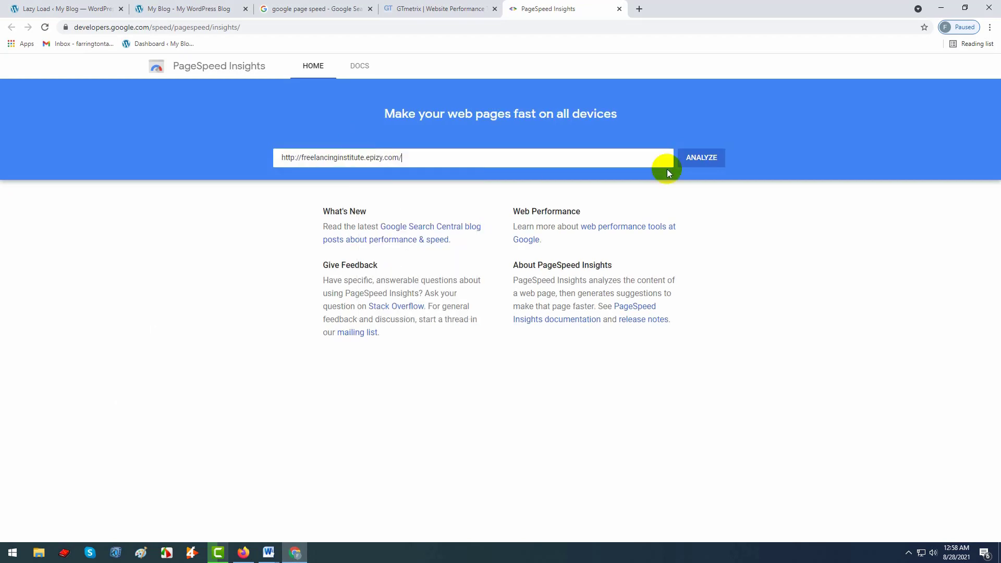
click(720, 156)
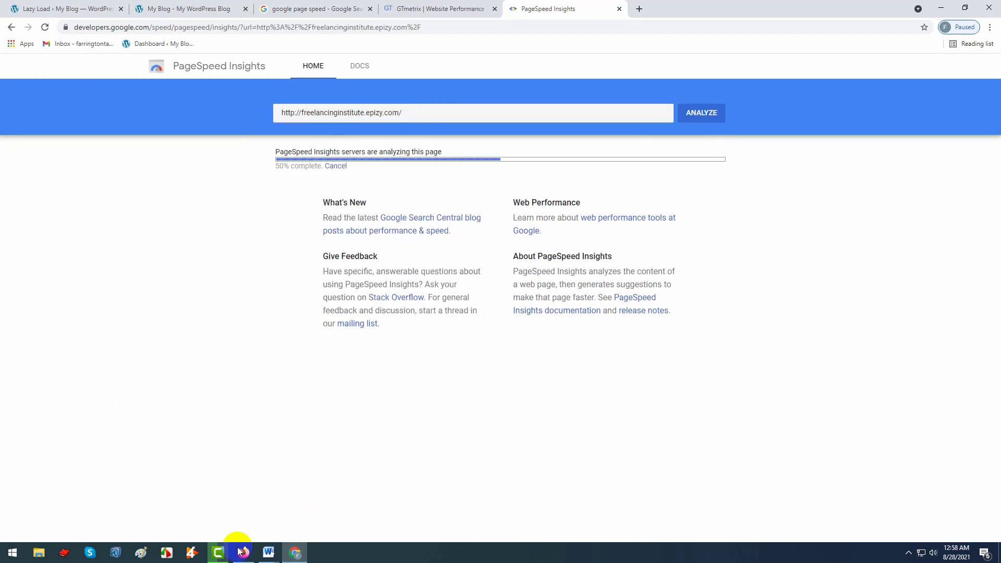
Switch to Firefox and search Google for "gtmatrix".
click(243, 552)
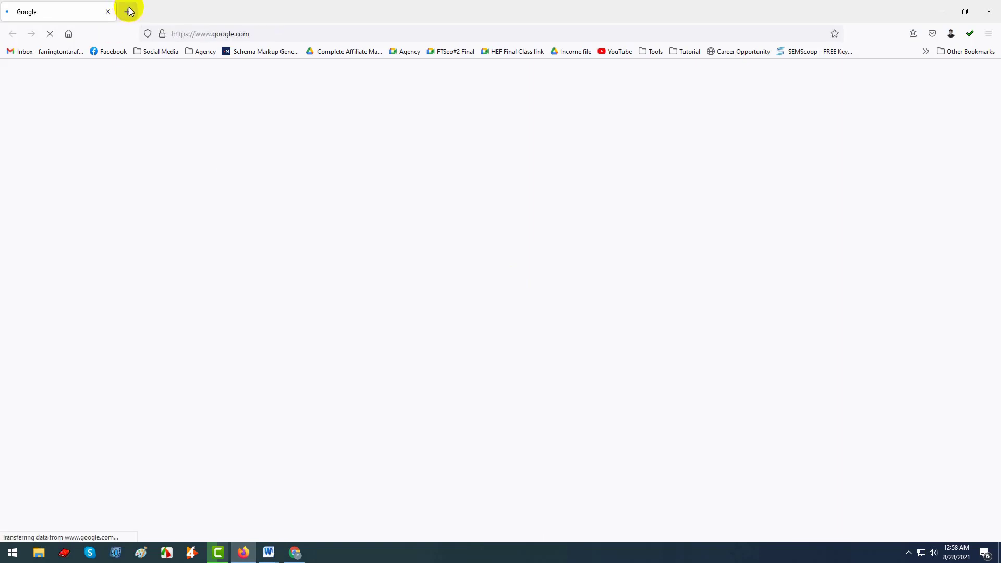
click(391, 265)
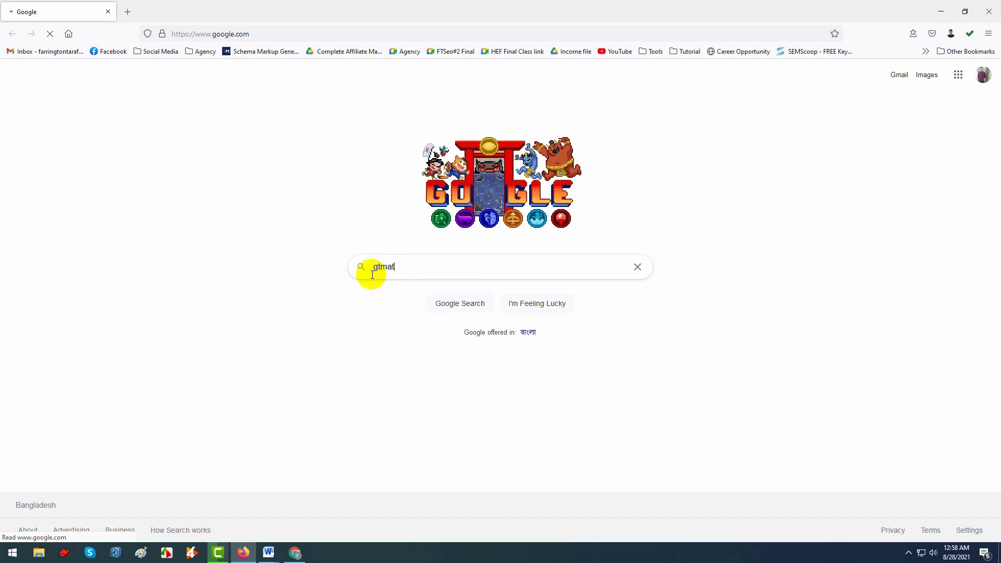
text(gtmatrix)
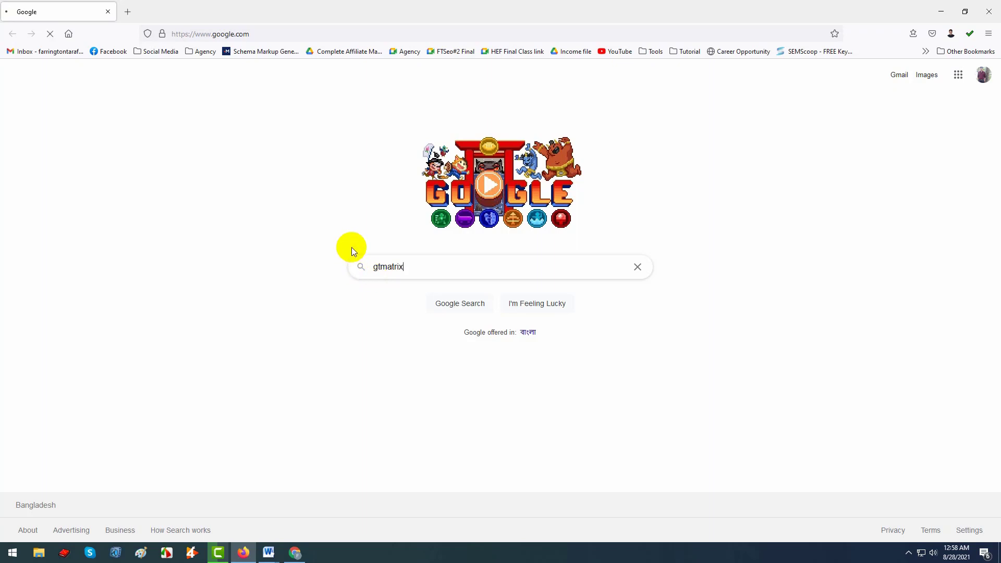
Return to Chrome, check the desktop results in PageSpeed Insights and analyze the same address again.
click(295, 552)
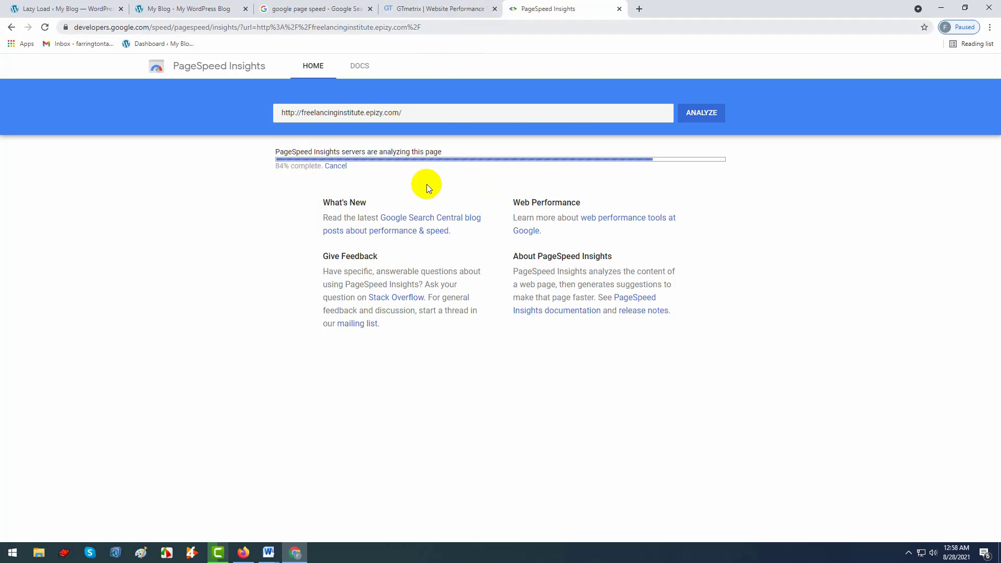
click(117, 146)
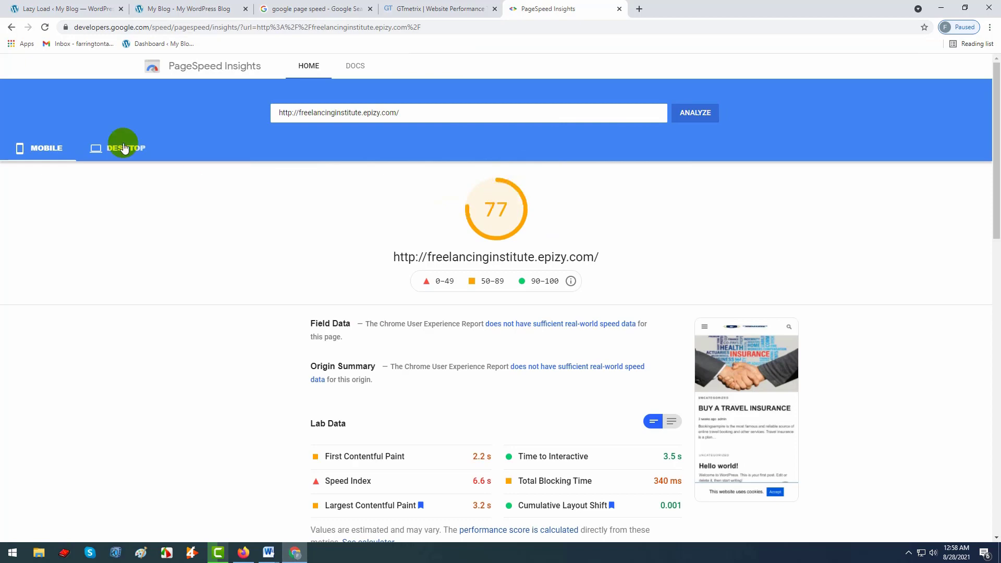
click(696, 113)
click(244, 552)
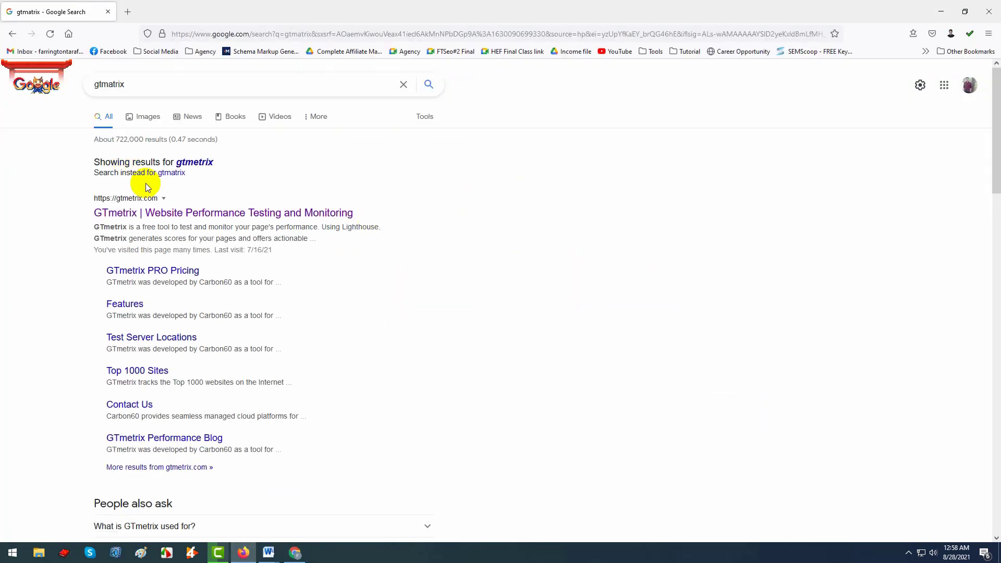
click(182, 220)
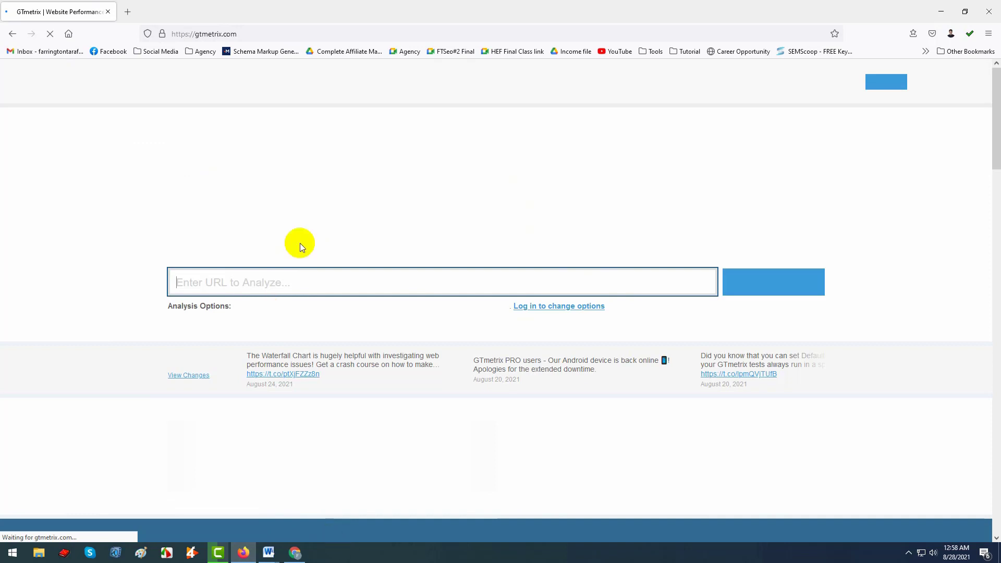
right_click(290, 277)
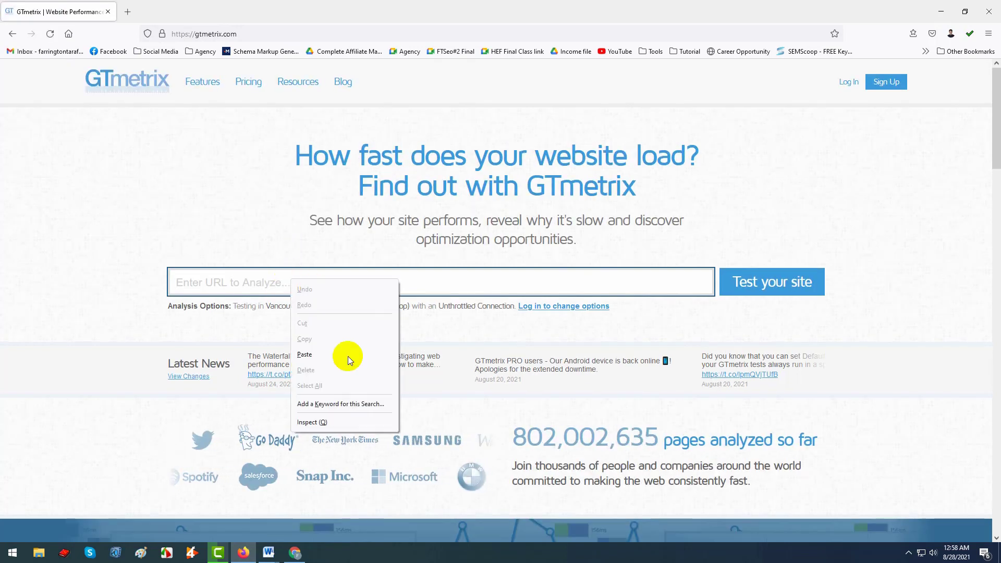
click(306, 355)
click(752, 290)
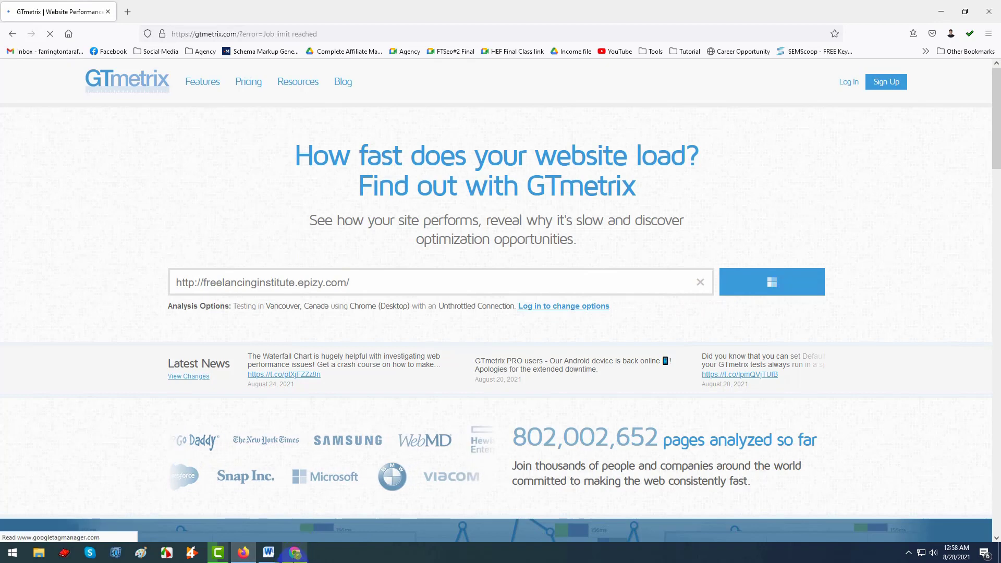
click(294, 553)
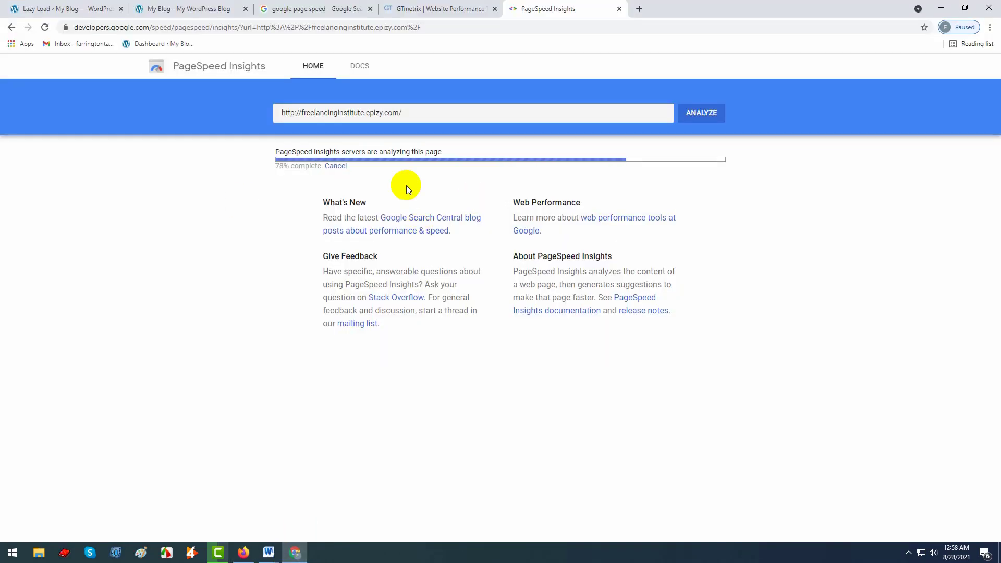
click(243, 552)
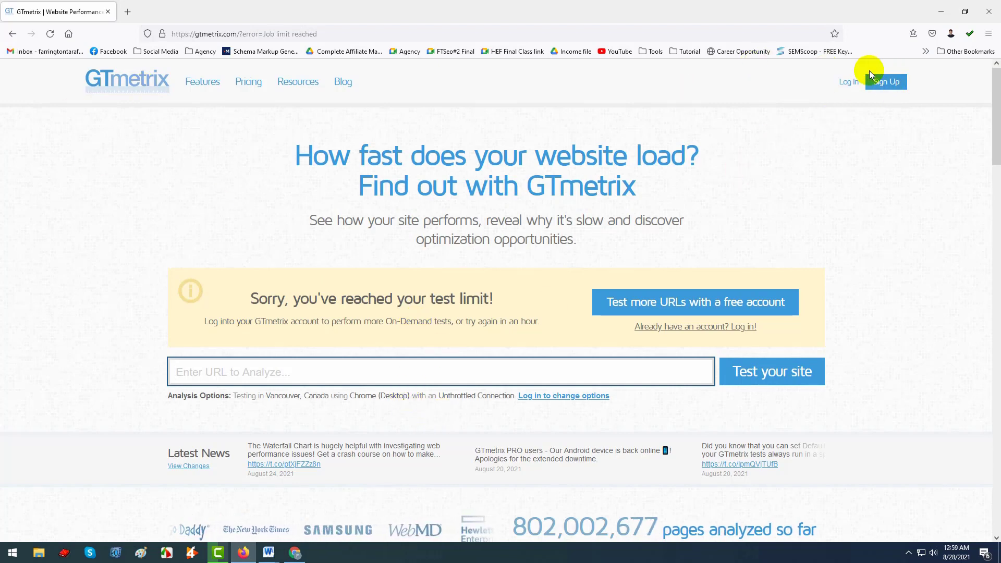
click(294, 552)
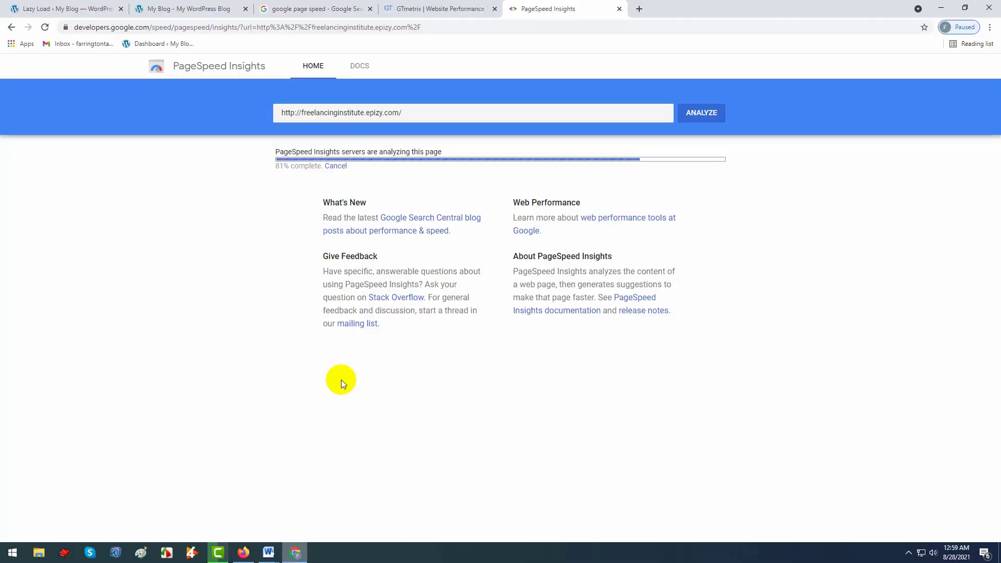
Open the account sign-up form on Chrome's GTmetrix page, look over its fields and close it without filling it in.
click(458, 7)
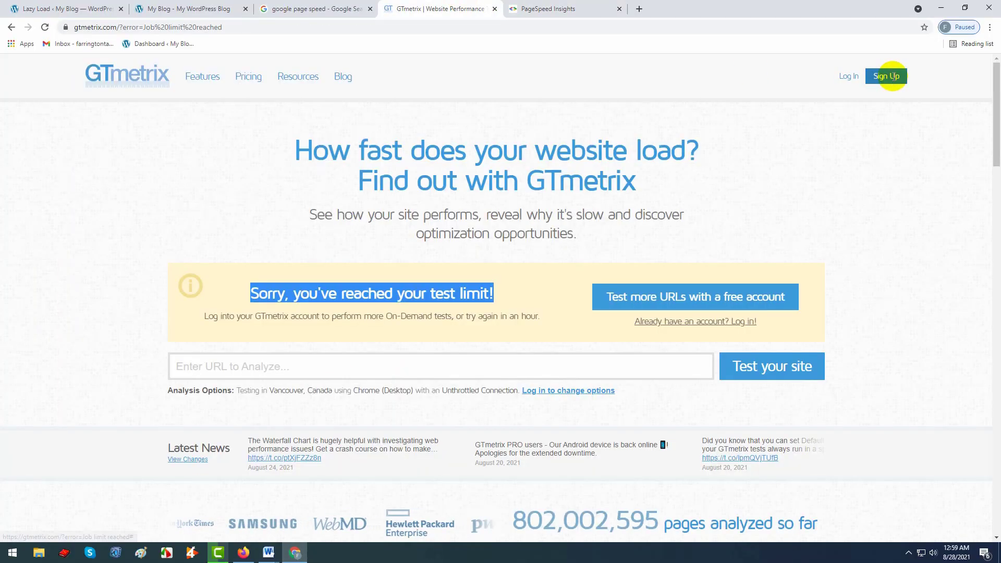
click(886, 73)
click(820, 139)
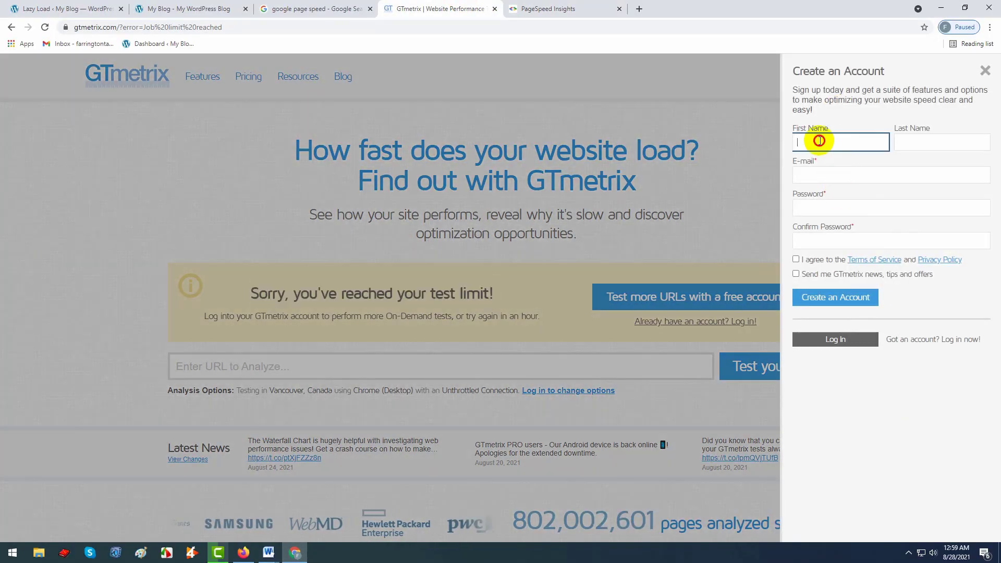
click(835, 237)
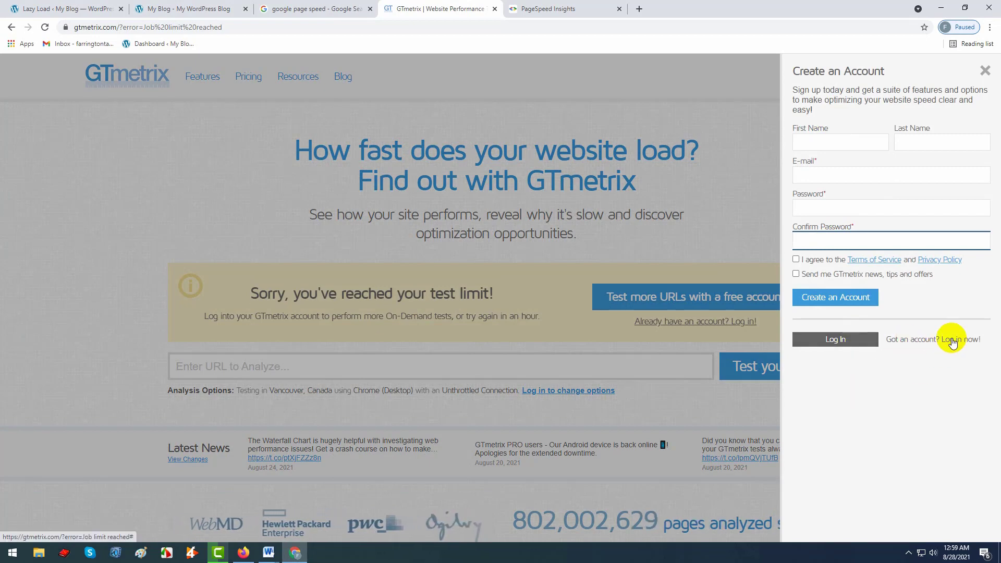
click(905, 142)
click(809, 141)
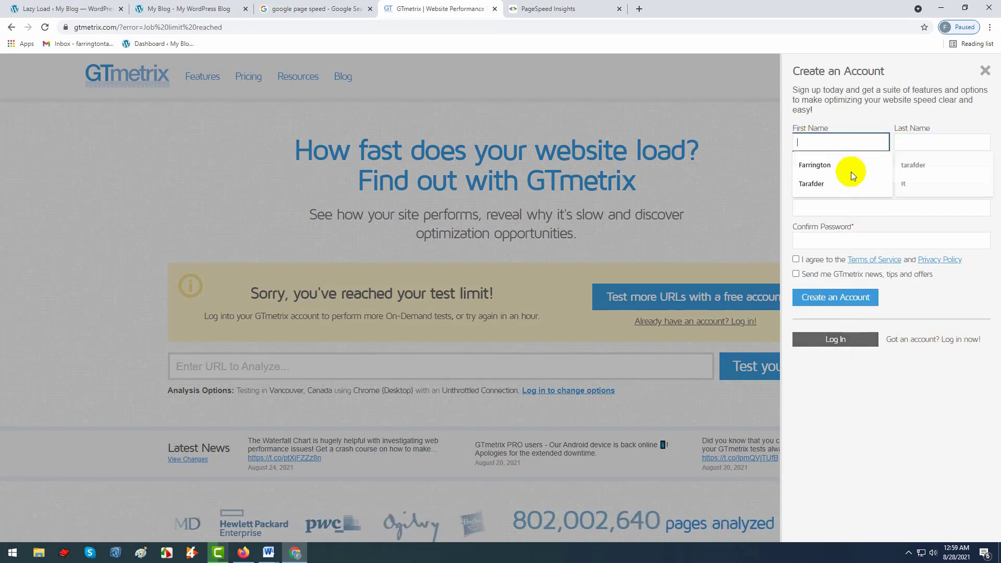
click(596, 103)
Compare the desktop and mobile scores in the new PageSpeed Insights report.
click(547, 8)
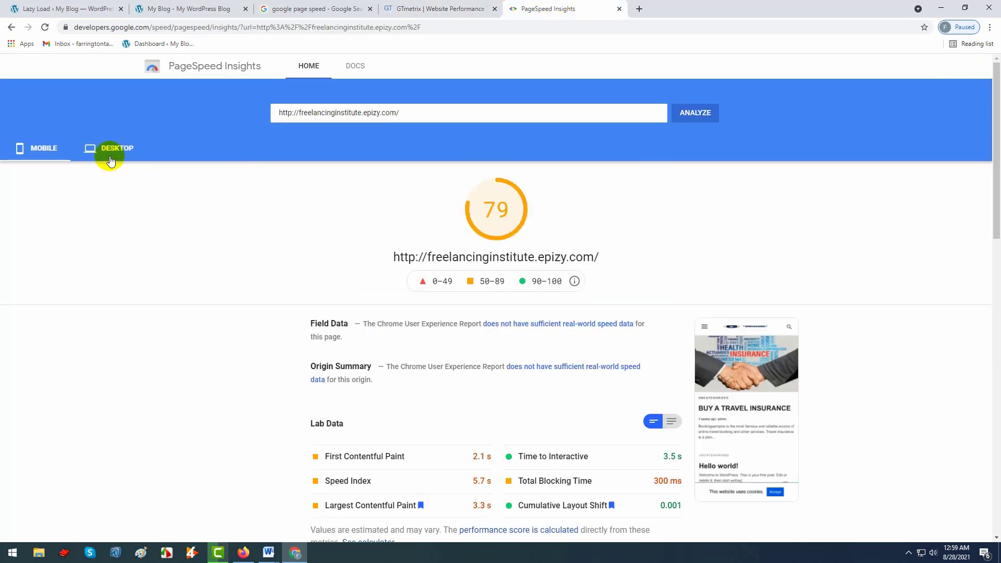
click(110, 151)
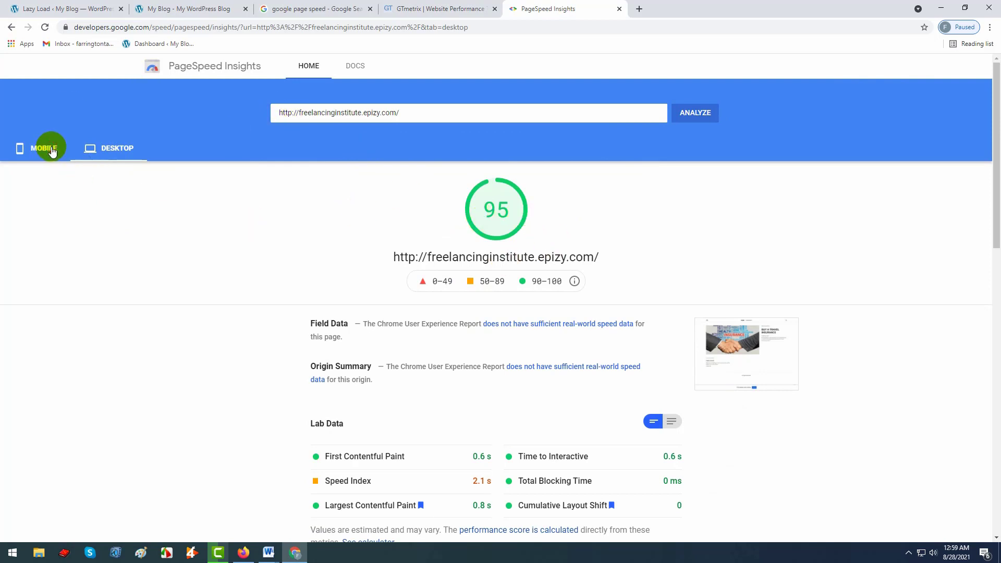
click(51, 150)
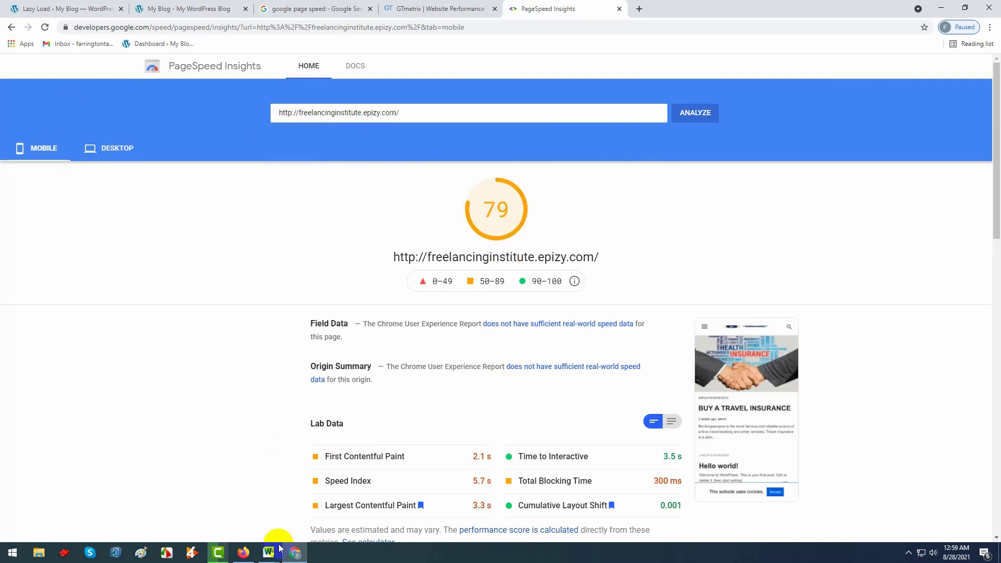
Switch to the Word document and look through its saved GTmetrix, desktop and mobile PageSpeed reports for comparison.
mouse_move(280, 548)
click(291, 440)
scroll(424, 417, down, 3)
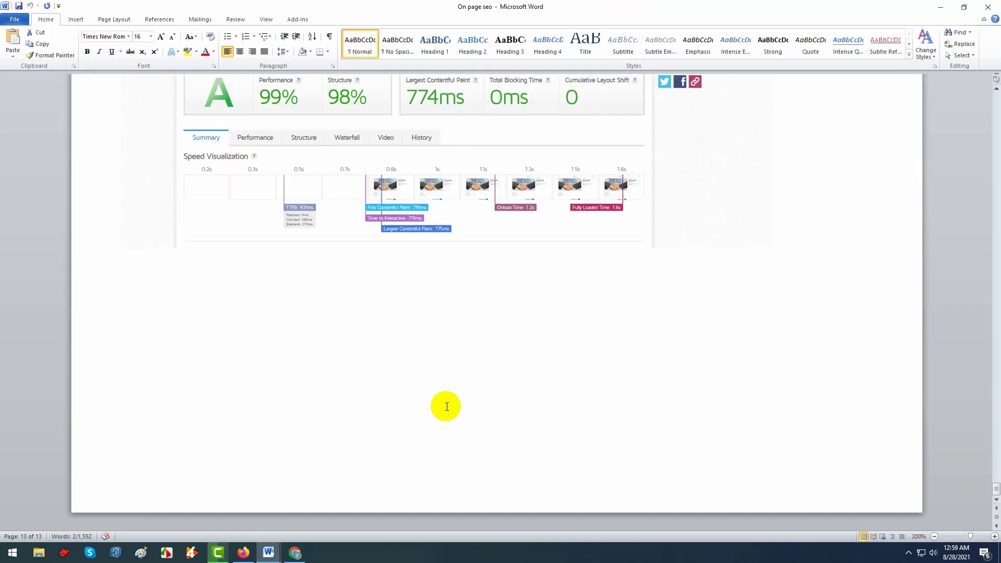
scroll(446, 406, up, 15)
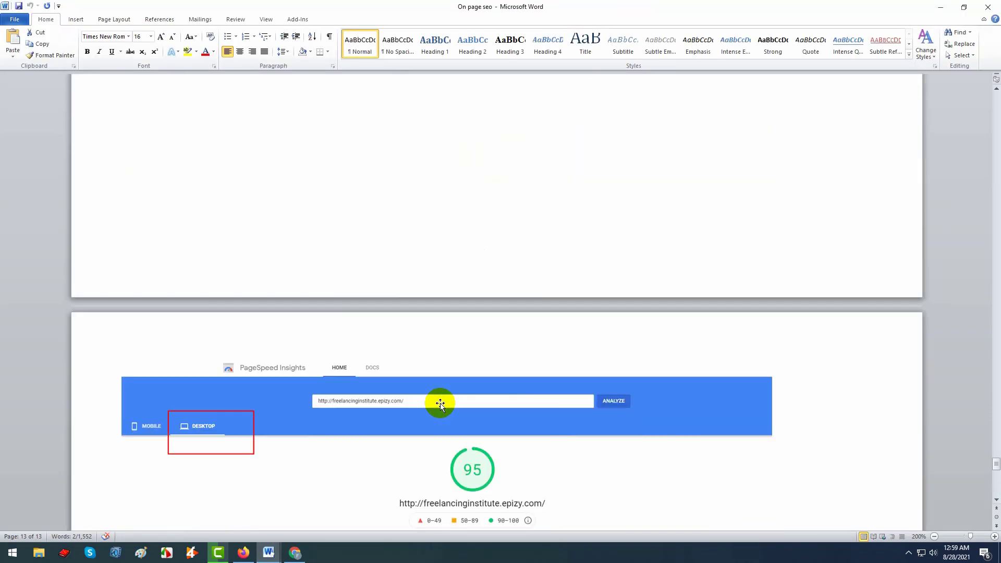
scroll(440, 402, down, 3)
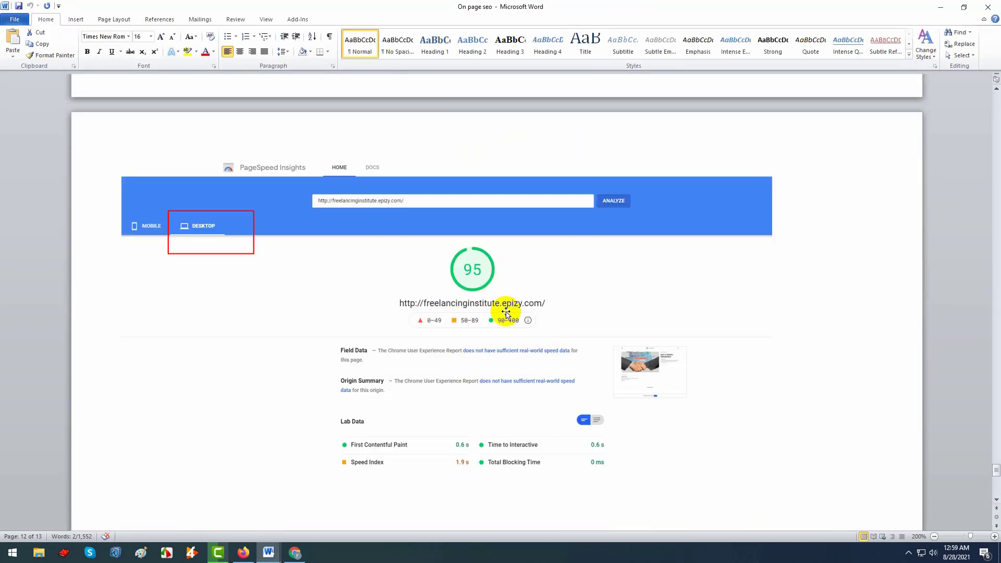
scroll(403, 343, up, 6)
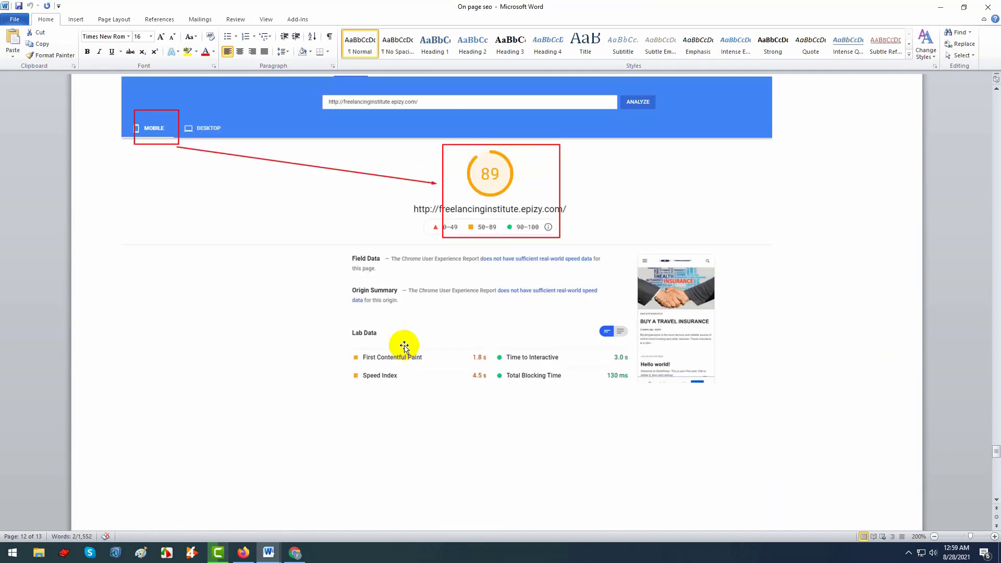
scroll(367, 330, up, 2)
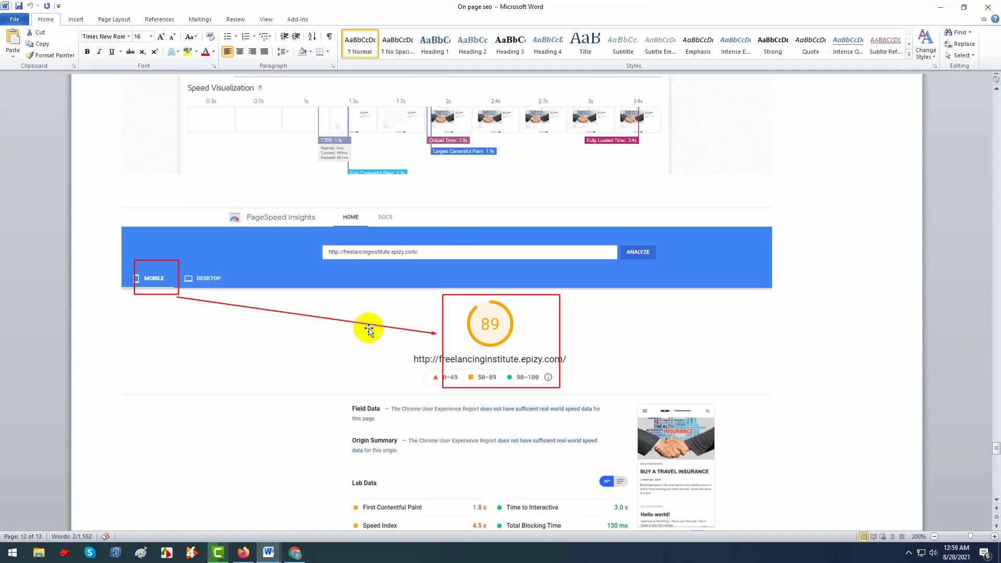
scroll(369, 330, up, 2)
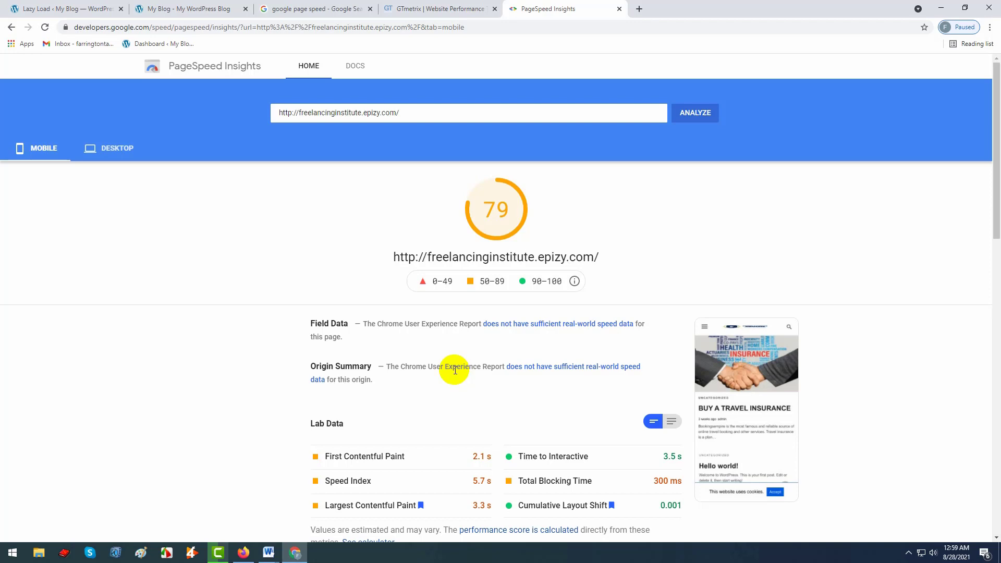
Back in Chrome, read through the mobile PageSpeed Insights report and view the desktop results.
scroll(453, 370, down, 4)
scroll(454, 370, up, 4)
click(117, 149)
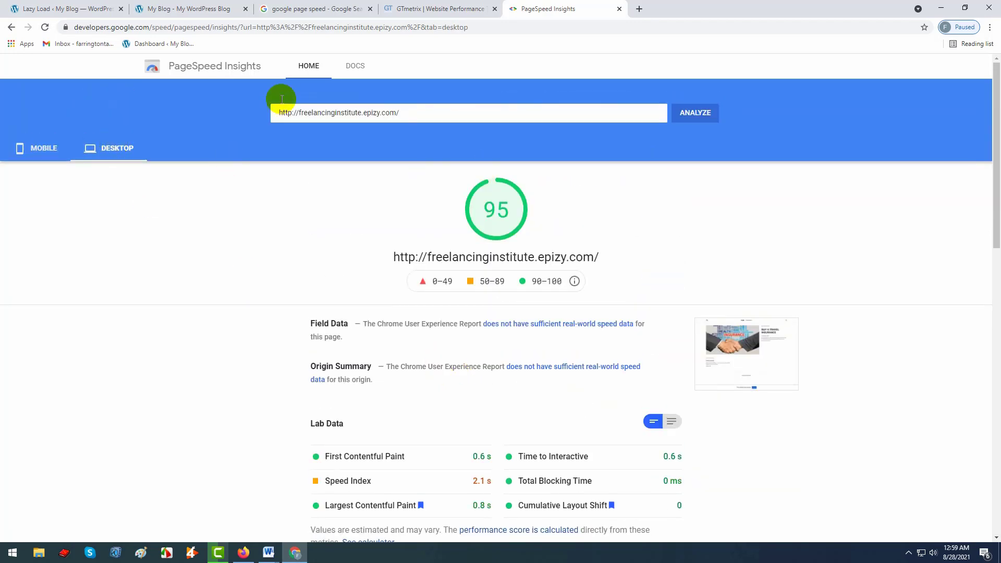
Go to the blog's live page and reload it.
click(194, 9)
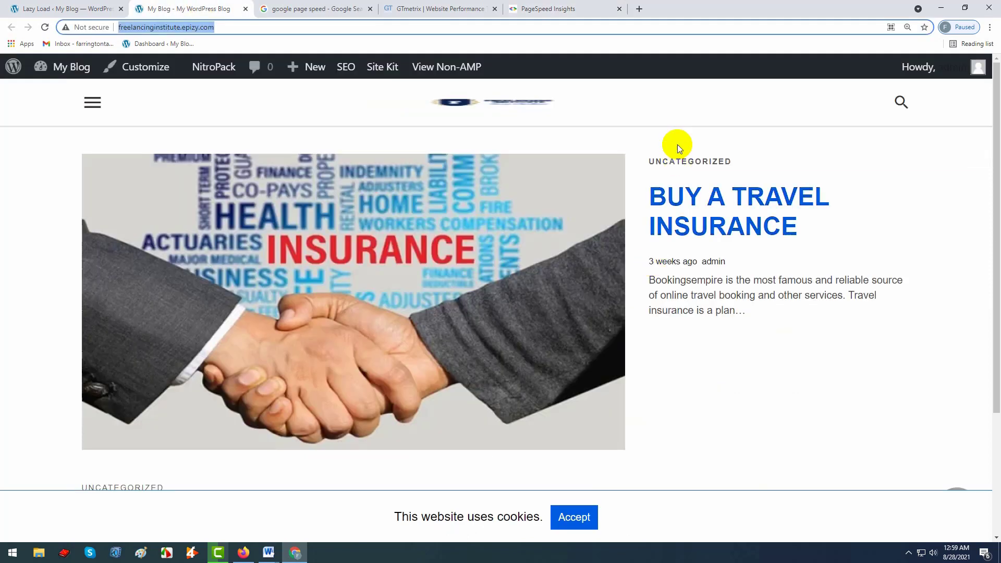
right_click(661, 111)
click(695, 144)
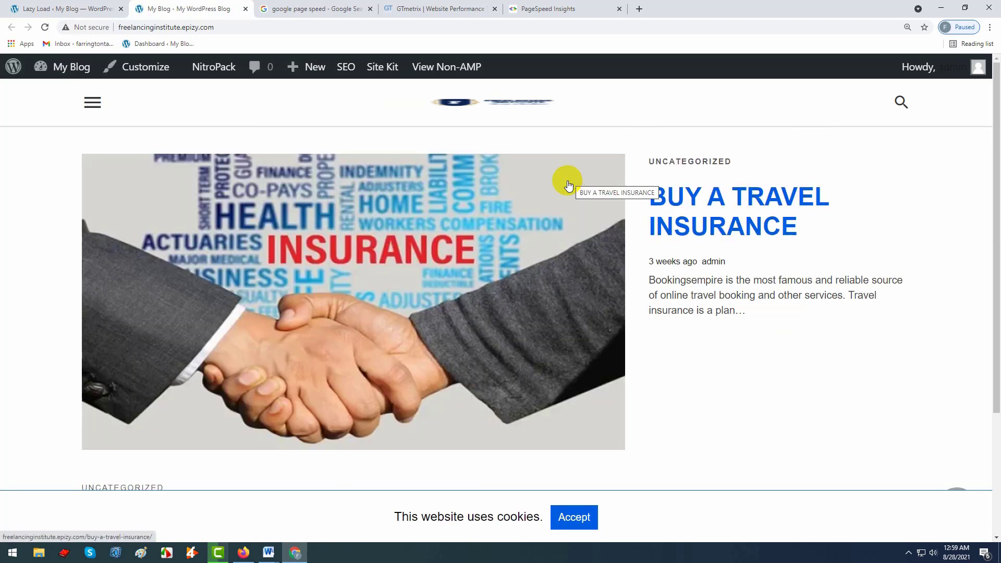
right_click(652, 100)
click(704, 130)
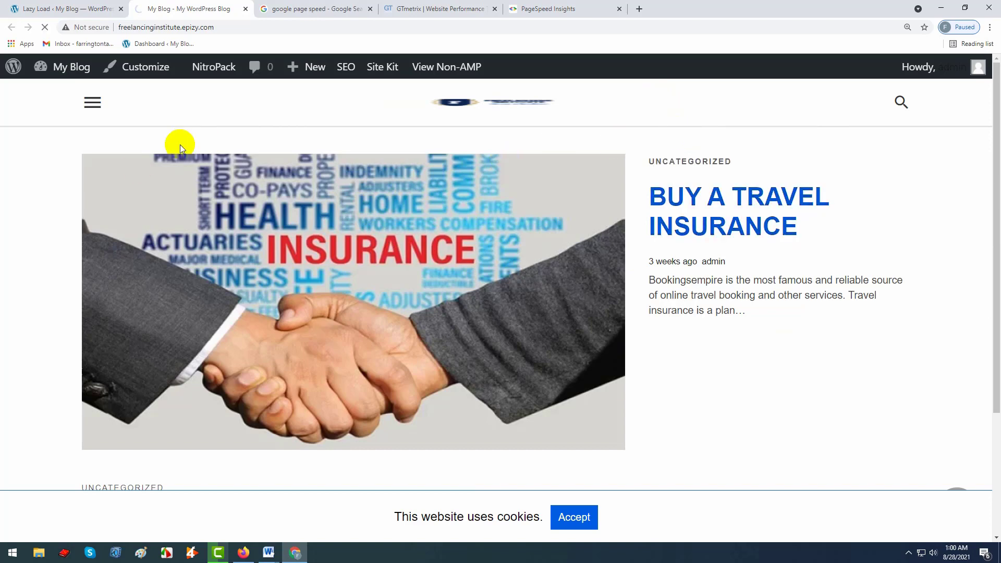
Return to the WordPress admin and open the NitroPack options page.
click(47, 8)
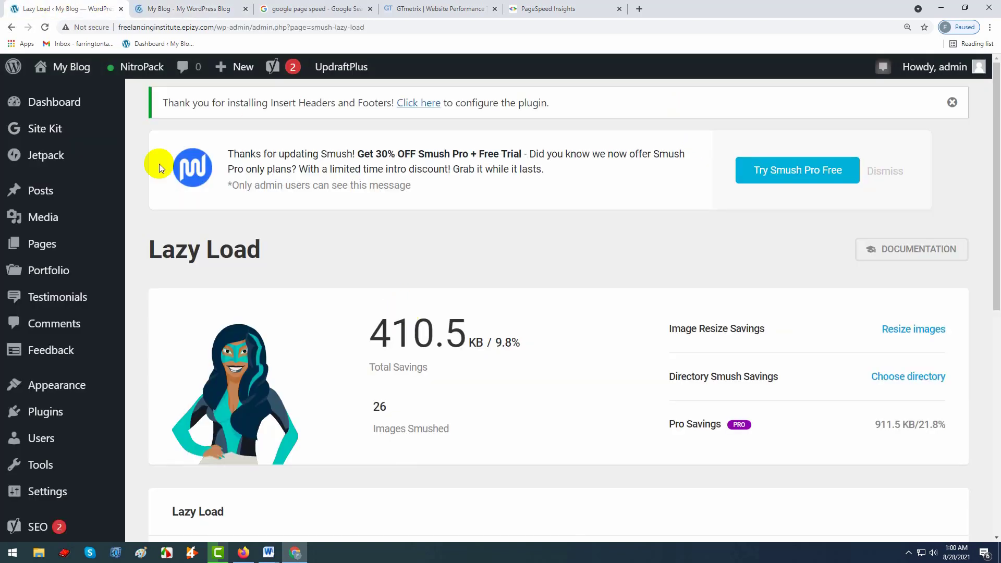
click(128, 70)
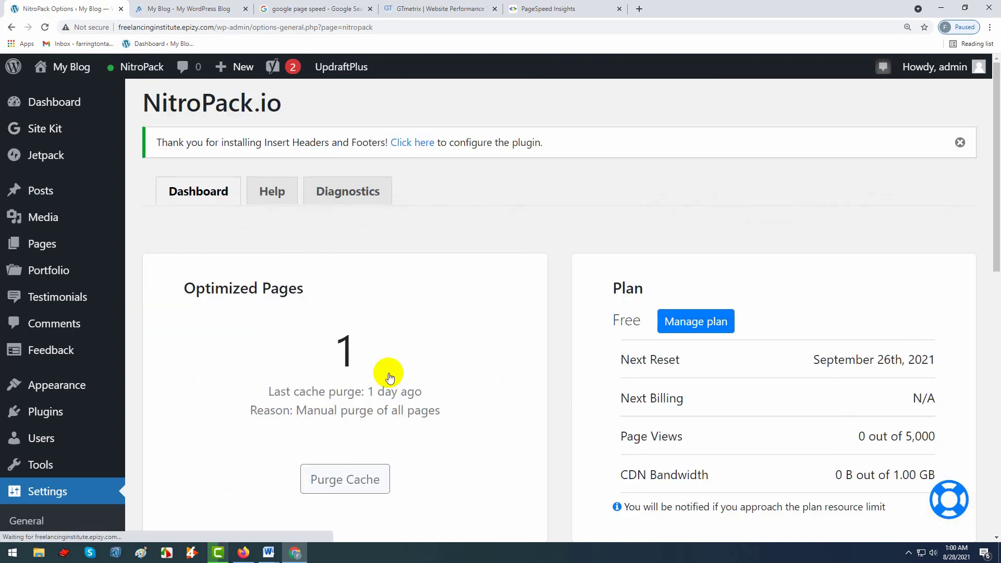
Purge the NitroPack cache of optimized pages.
scroll(464, 409, down, 2)
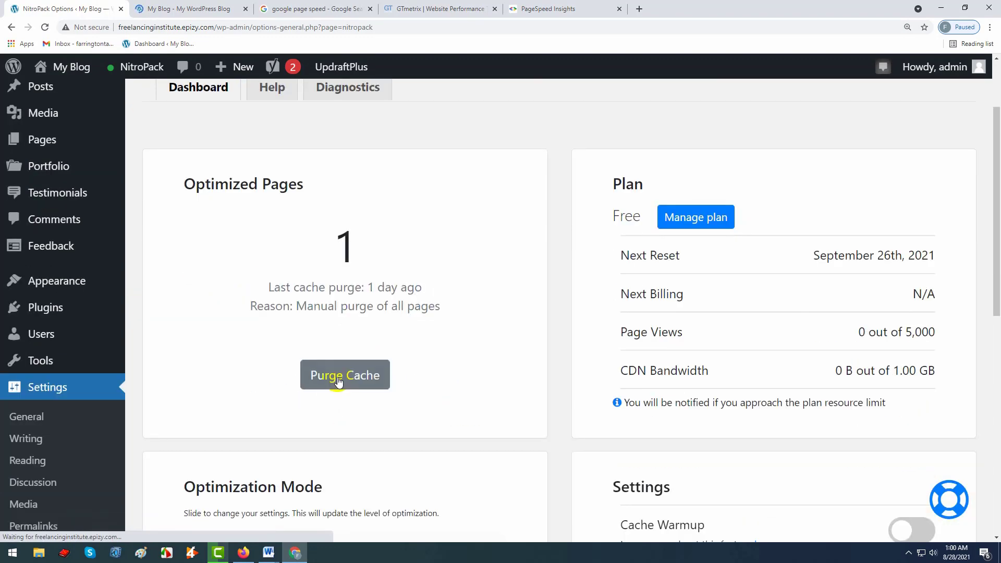
click(338, 381)
drag(421, 330, 264, 331)
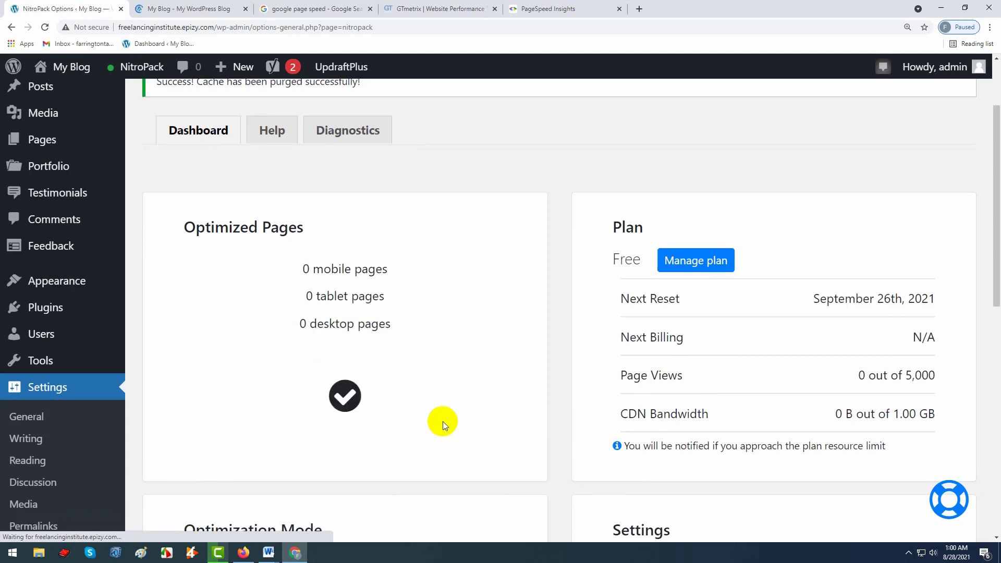
click(440, 9)
click(542, 9)
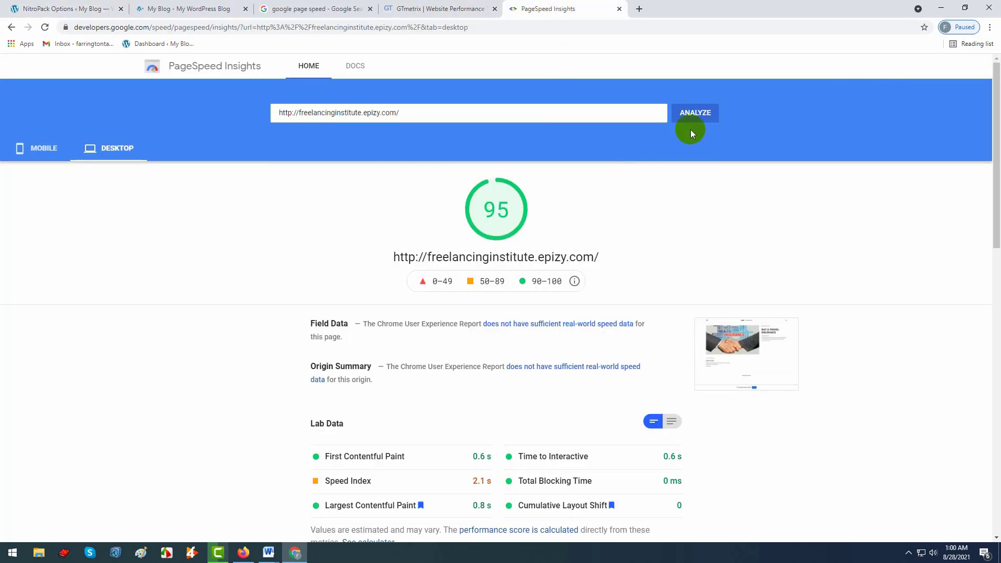
click(694, 119)
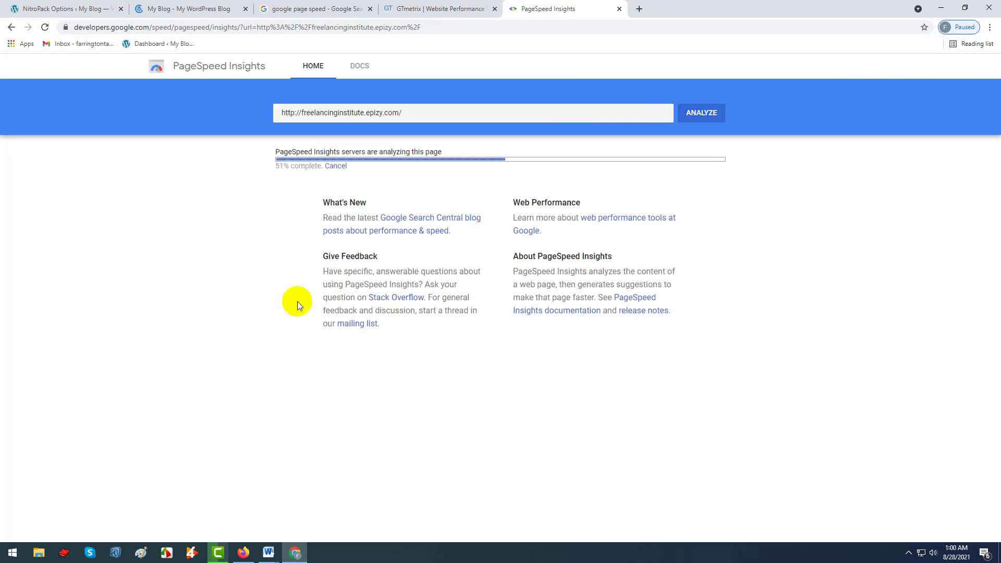
click(432, 9)
click(285, 360)
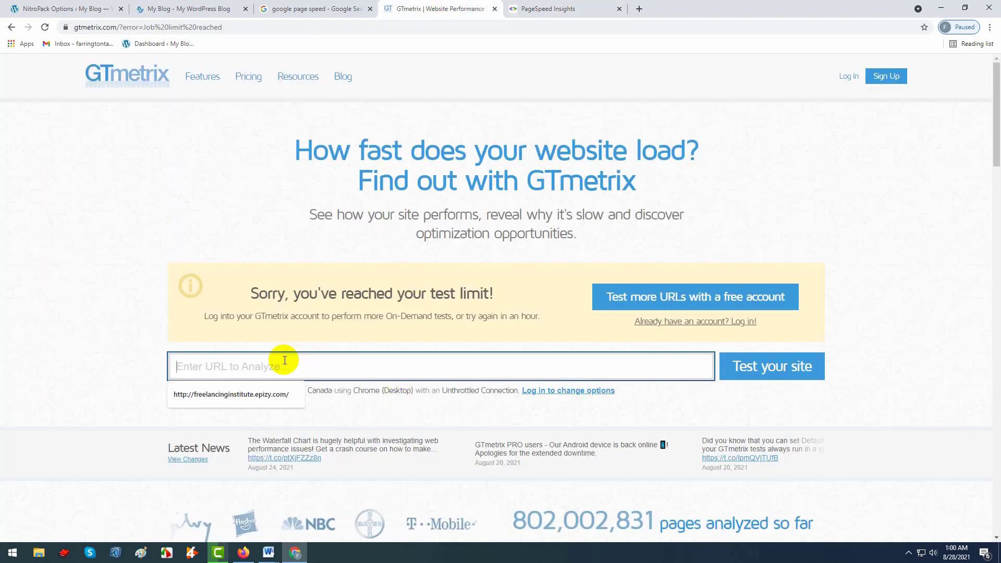
click(244, 396)
click(750, 366)
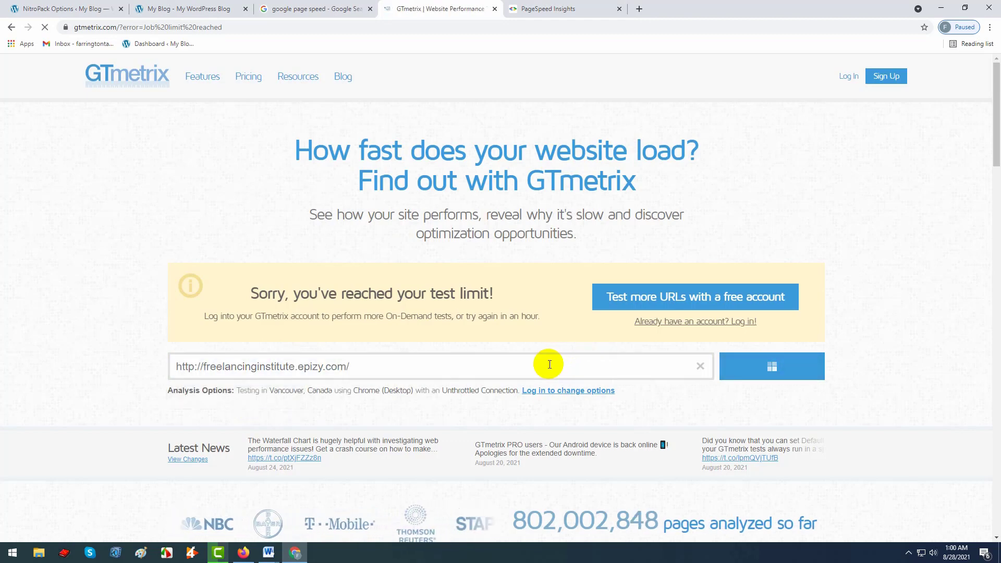
Open the GTmetrix sign-up form and fill in the account holder's first name, last name and e-mail.
click(886, 77)
click(827, 148)
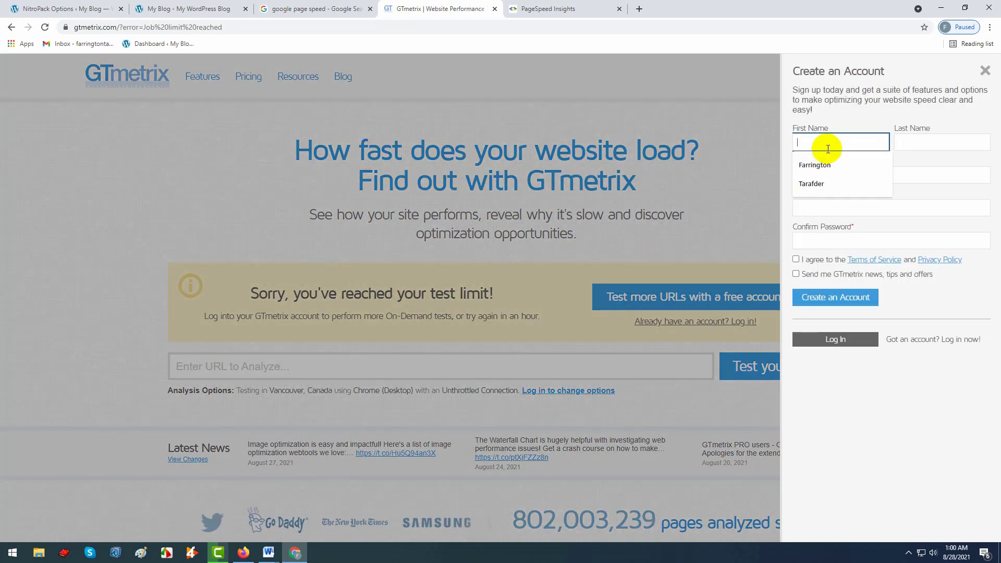
click(812, 166)
click(905, 141)
text(tarafder)
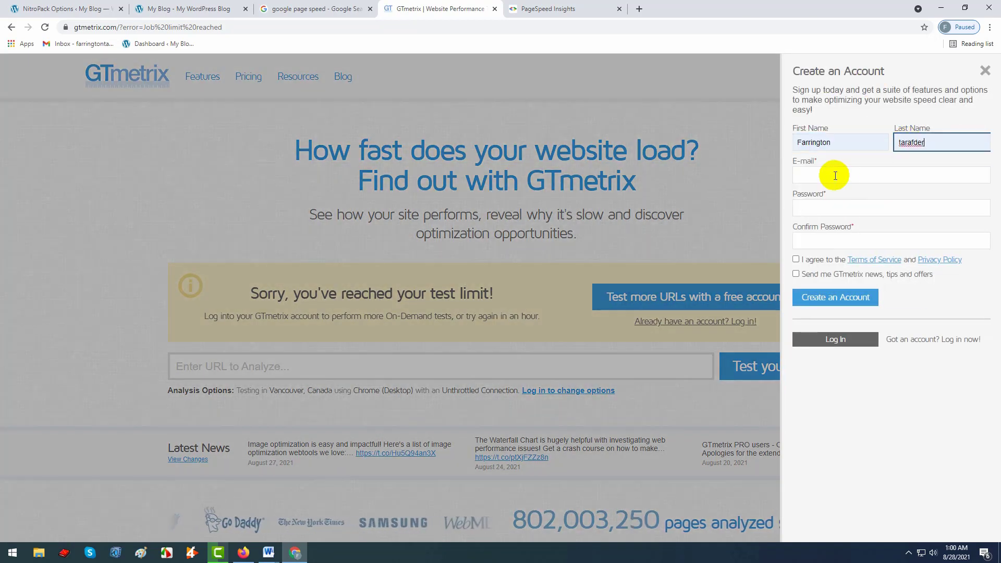
click(835, 176)
click(822, 204)
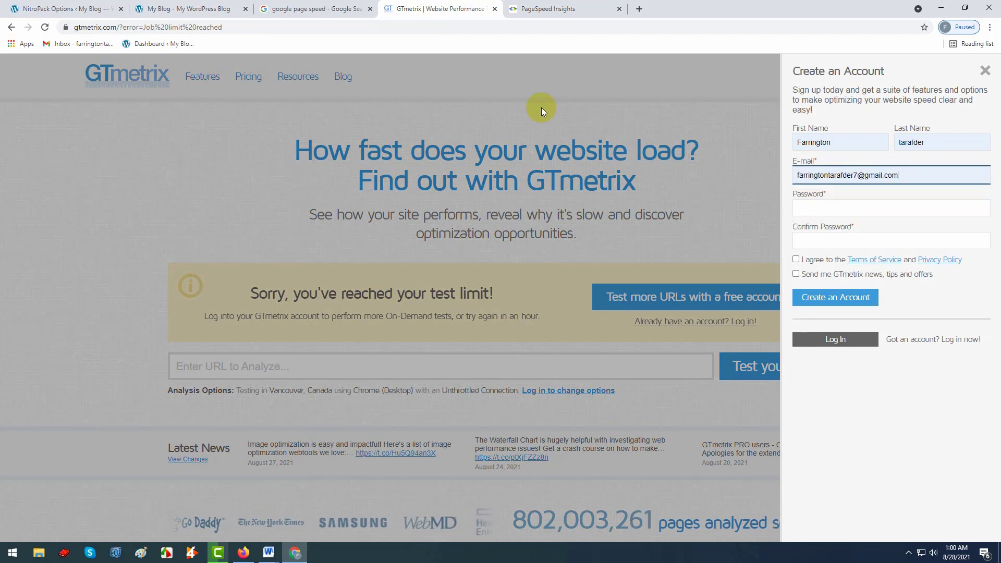
Copy the signed-in Google account's e-mail address from the account details on the Google search page.
click(63, 9)
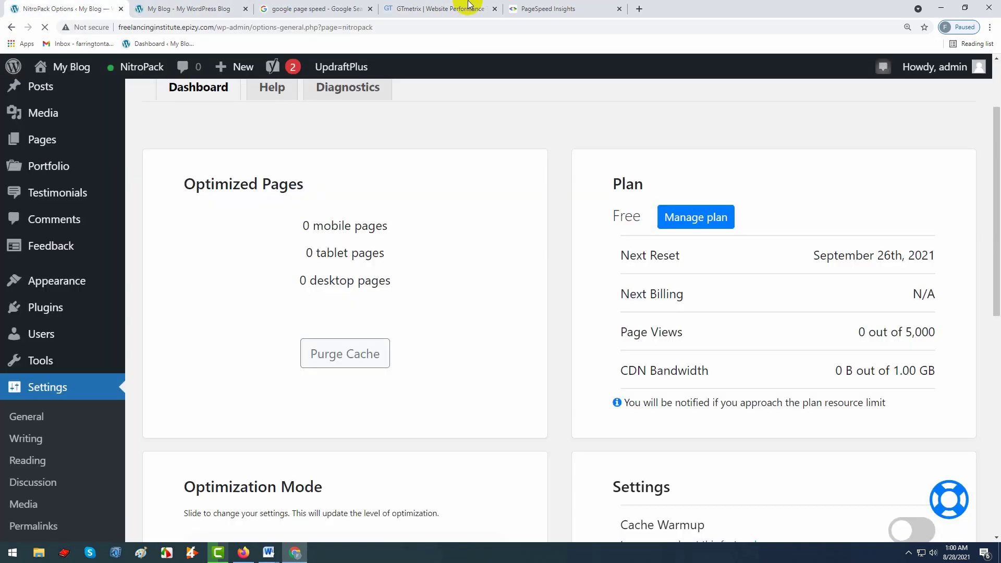
click(333, 6)
click(956, 93)
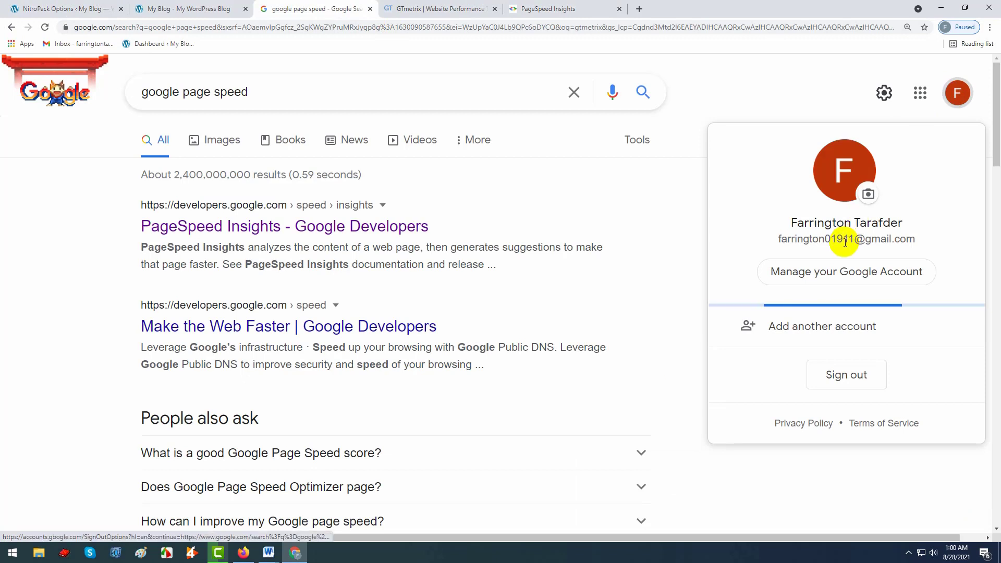
drag(777, 244, 911, 240)
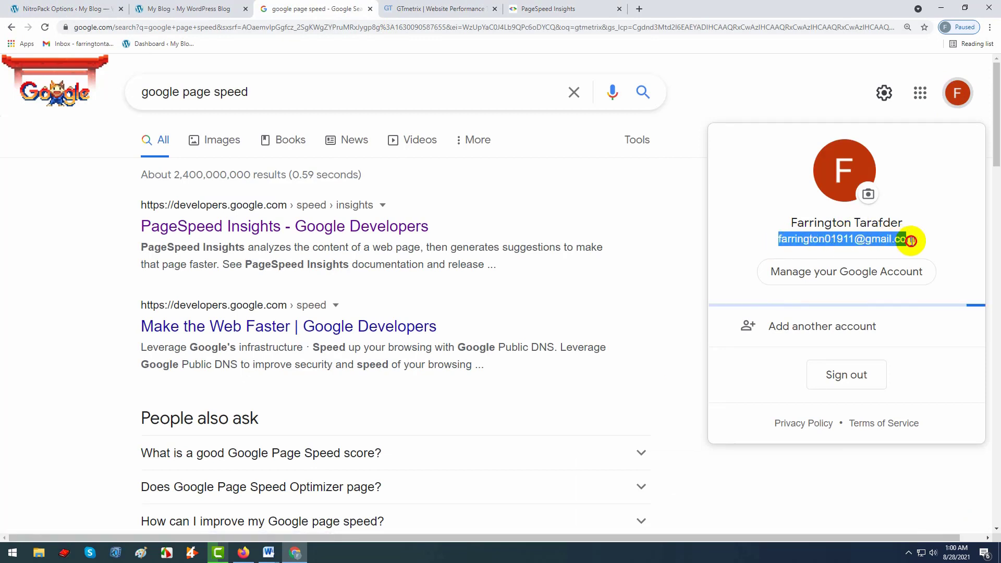
right_click(907, 240)
click(860, 247)
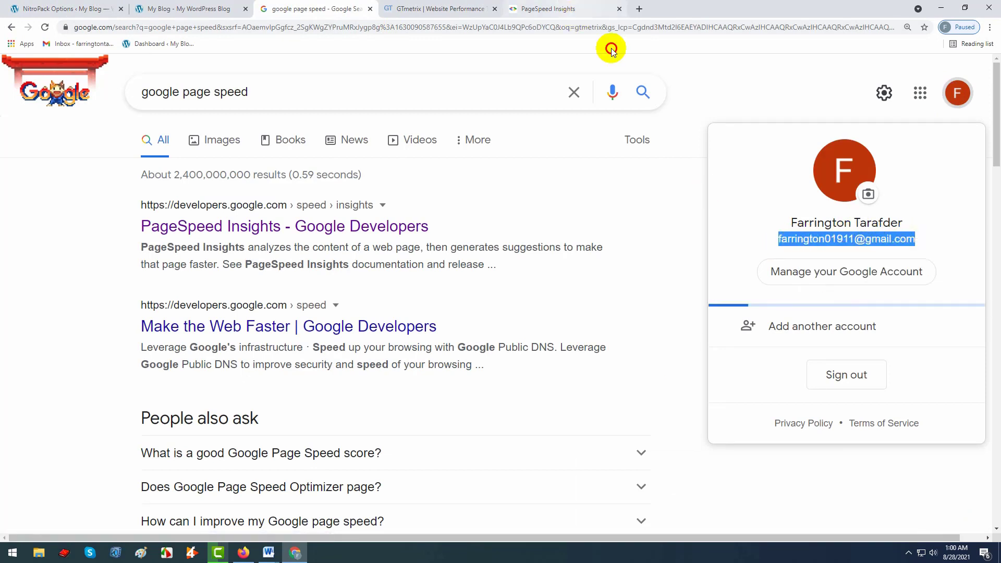
Replace the e-mail in the GTmetrix sign-up form with the copied Google account address.
click(562, 8)
click(430, 16)
drag(903, 176, 750, 183)
right_click(832, 178)
click(848, 224)
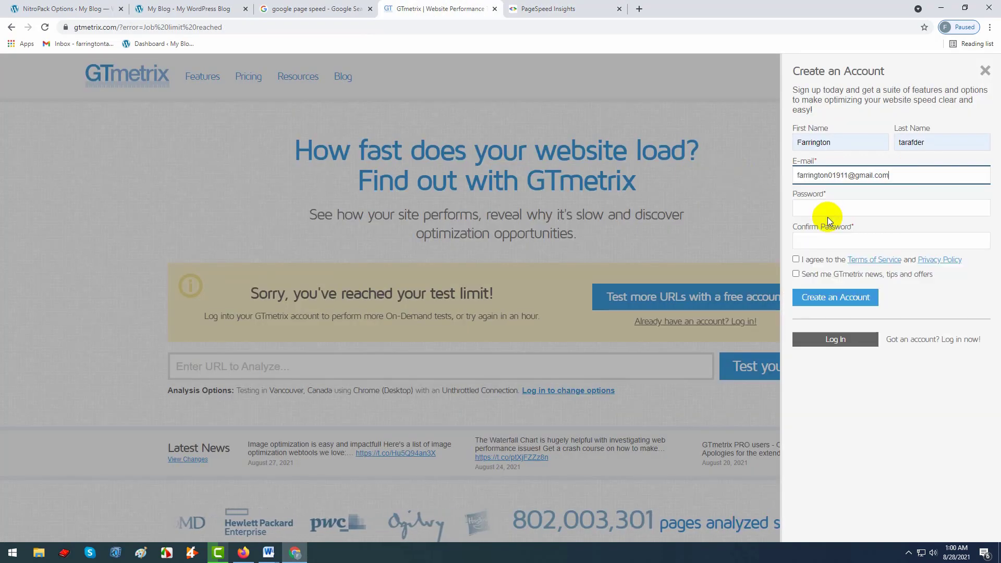
Enter the new account's password in both the Password and Confirm Password fields.
click(814, 211)
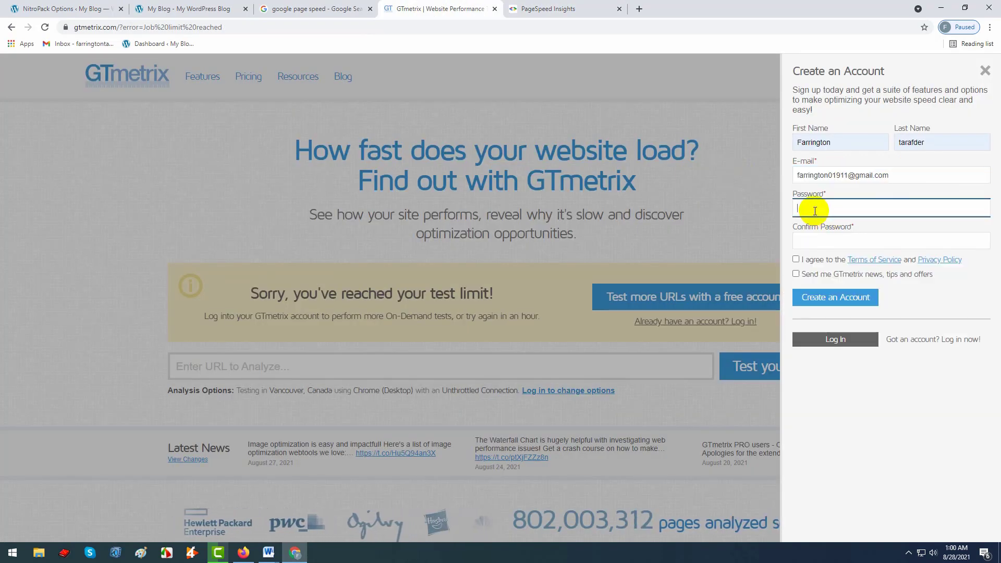
text(••••••••)
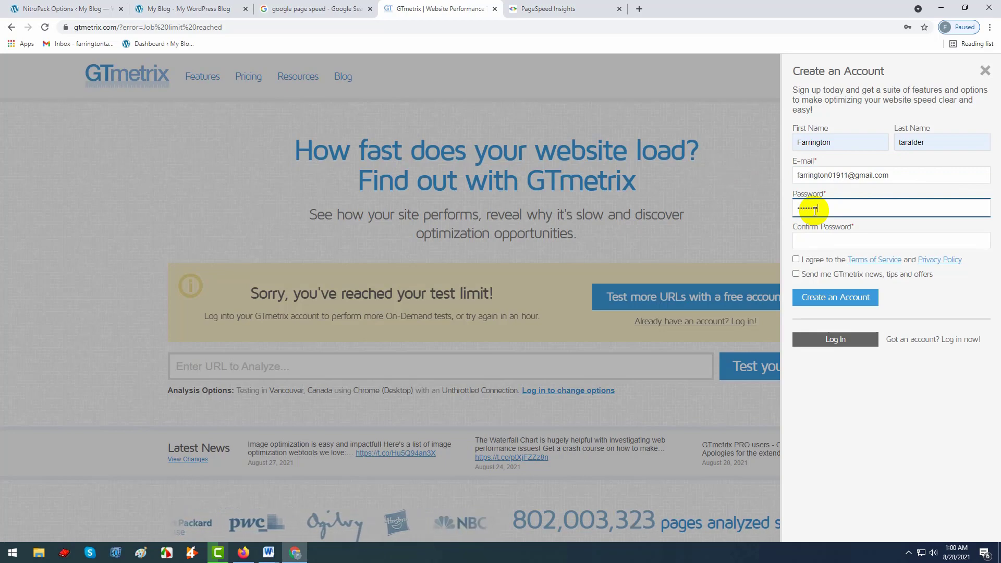
text(••)
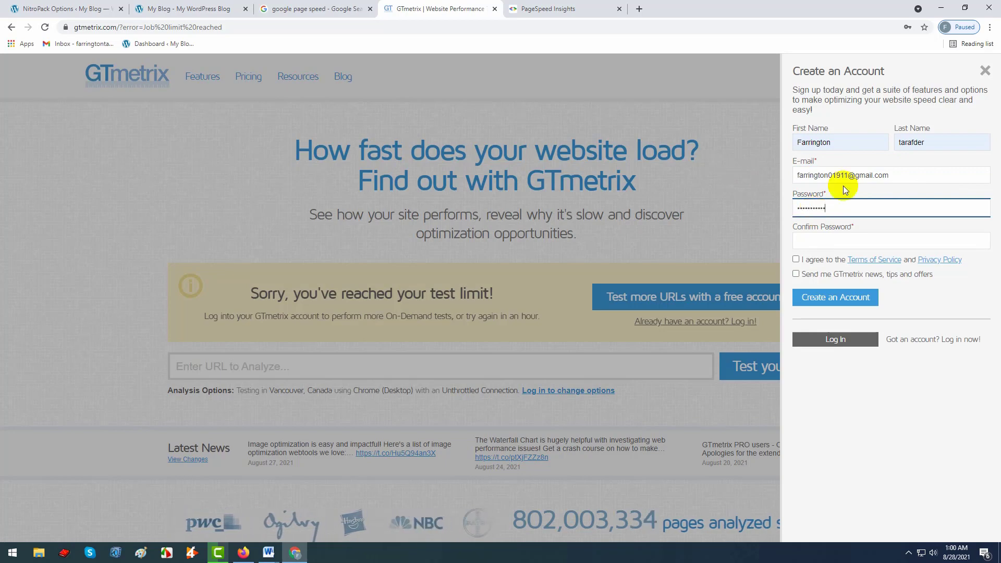
click(893, 242)
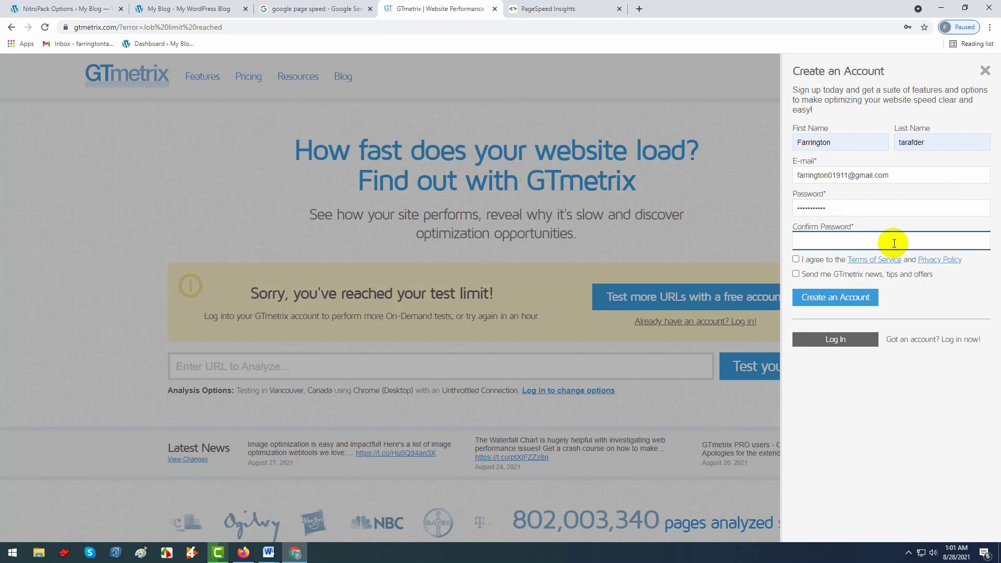
text(••••••)
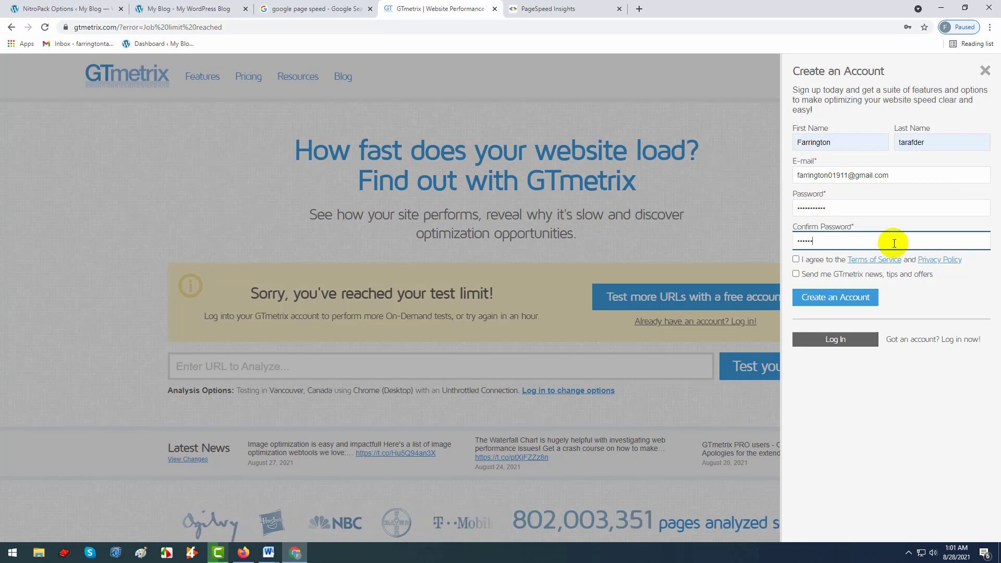
text(•••)
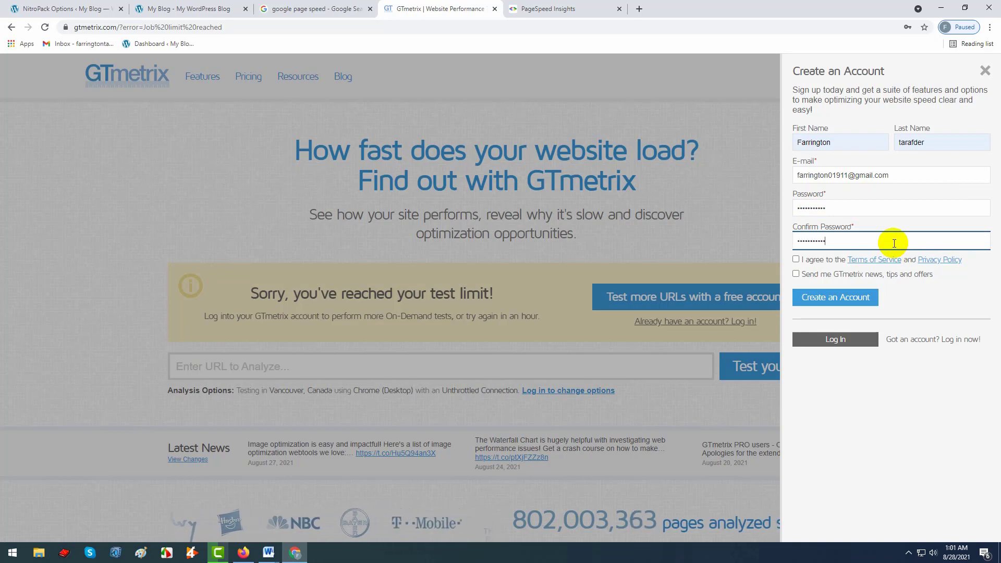
Accept the Terms of Service and GTmetrix news, tips and offers, and create the account.
click(796, 259)
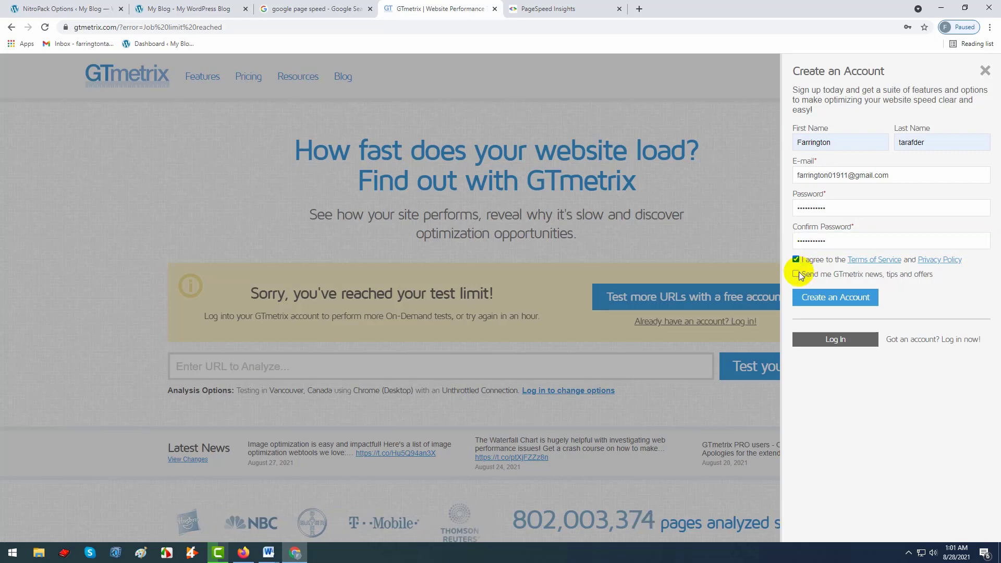
click(798, 272)
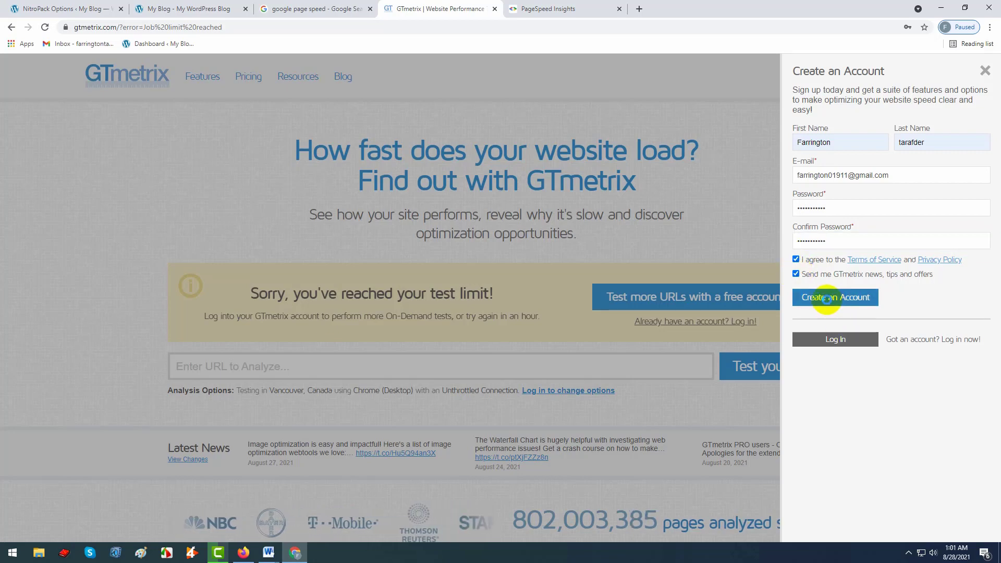
click(822, 297)
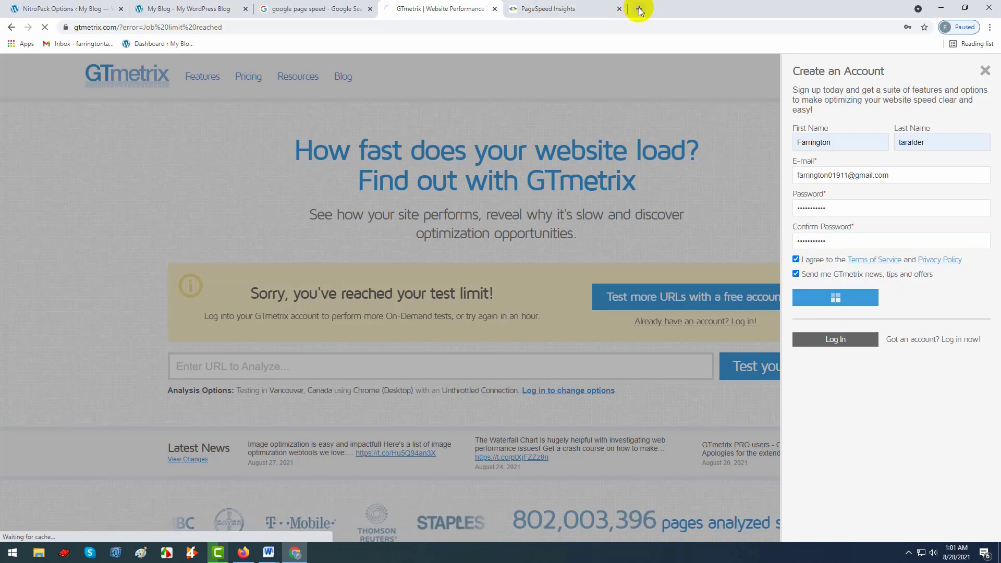
Open Gmail in a new tab and save the new GTmetrix login in the browser.
click(639, 9)
click(84, 45)
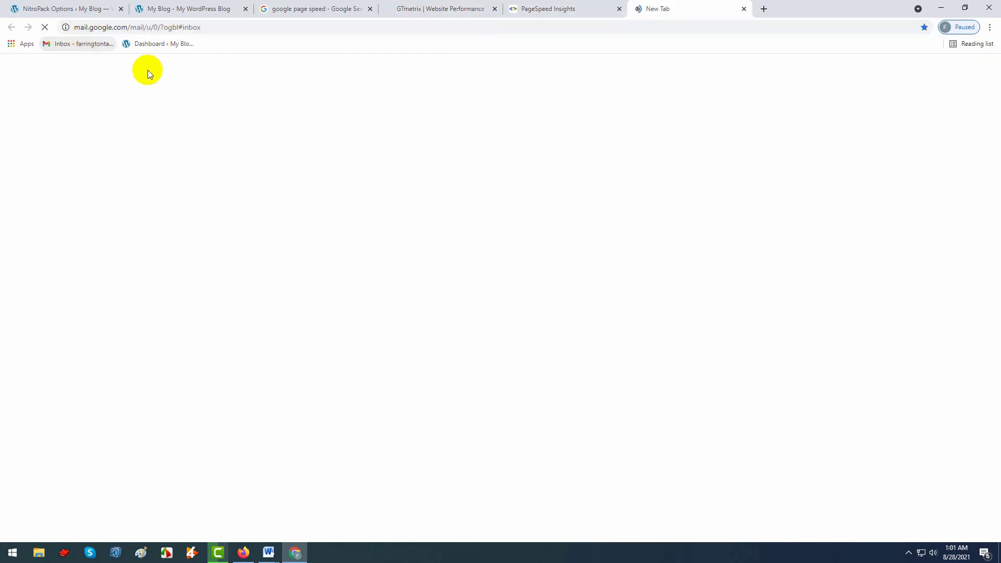
click(397, 8)
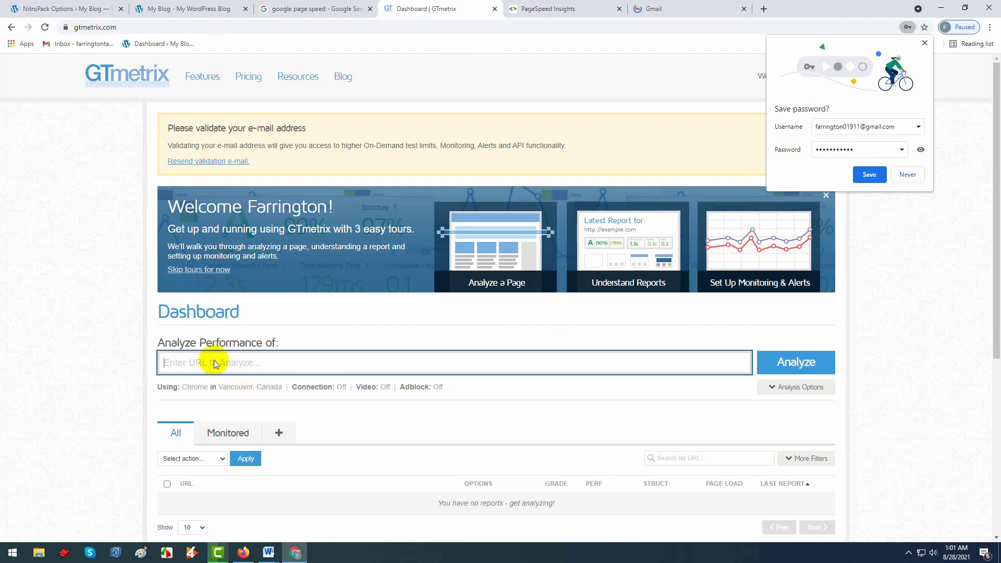
click(869, 174)
Check the e-mail validation notice on the GTmetrix dashboard and go to the GTmetrix welcome message in Gmail.
click(334, 360)
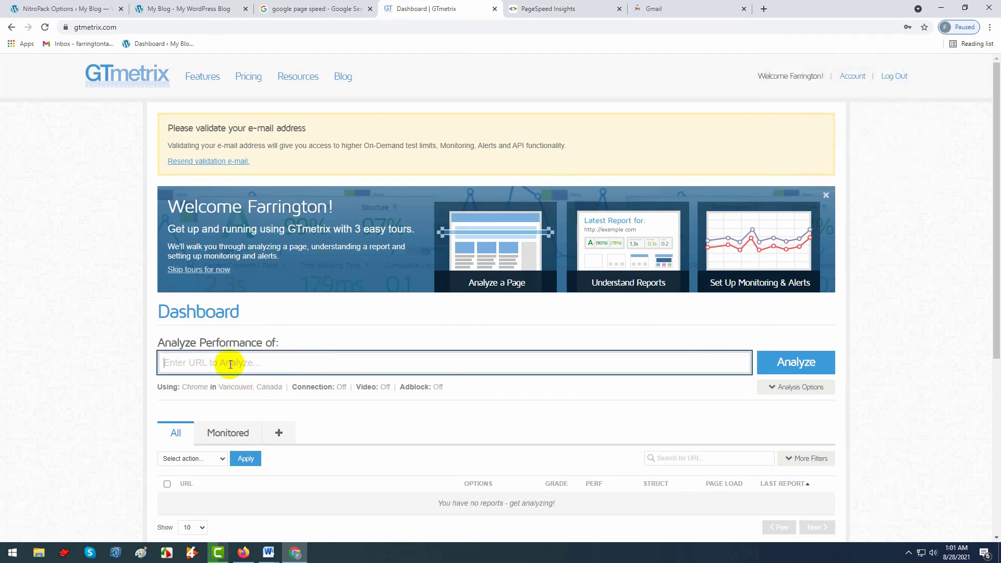
drag(167, 130, 302, 127)
click(717, 7)
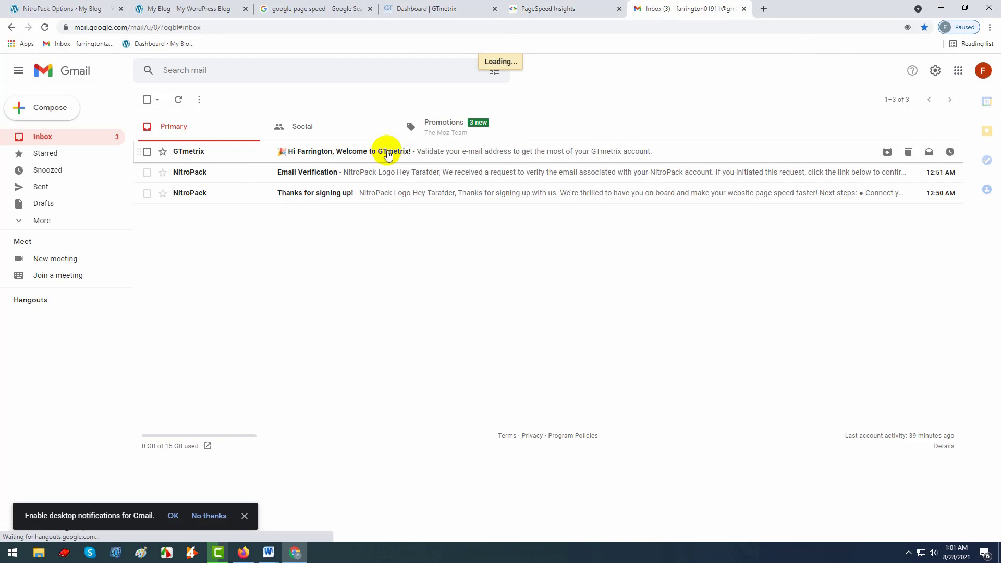
click(448, 151)
View the new desktop and mobile results in PageSpeed Insights.
click(542, 8)
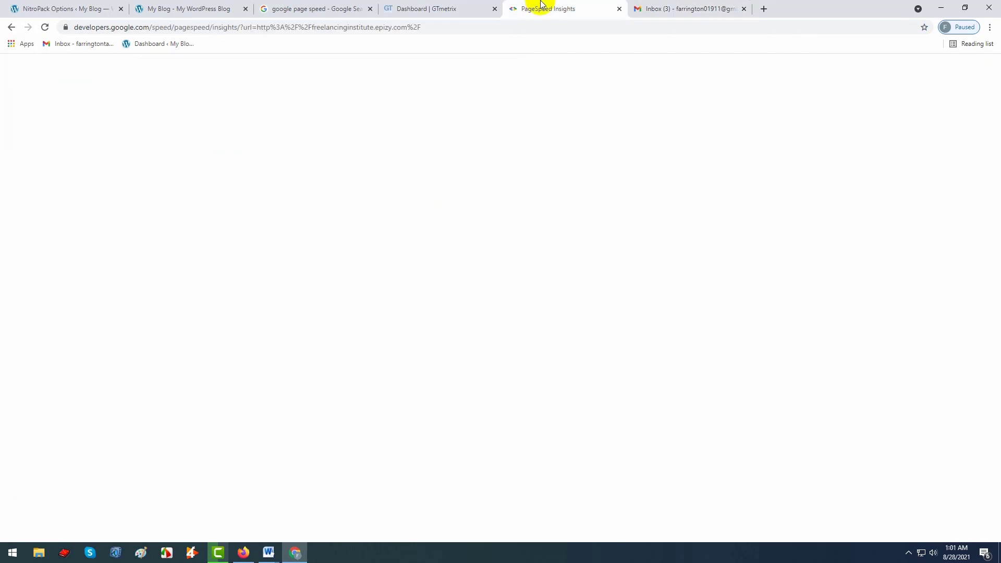
click(127, 148)
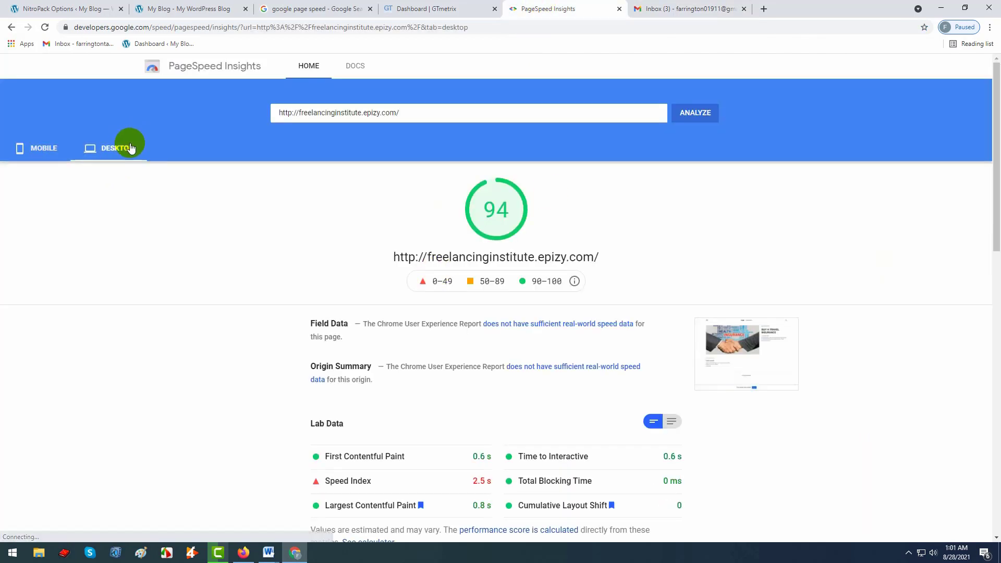
click(23, 148)
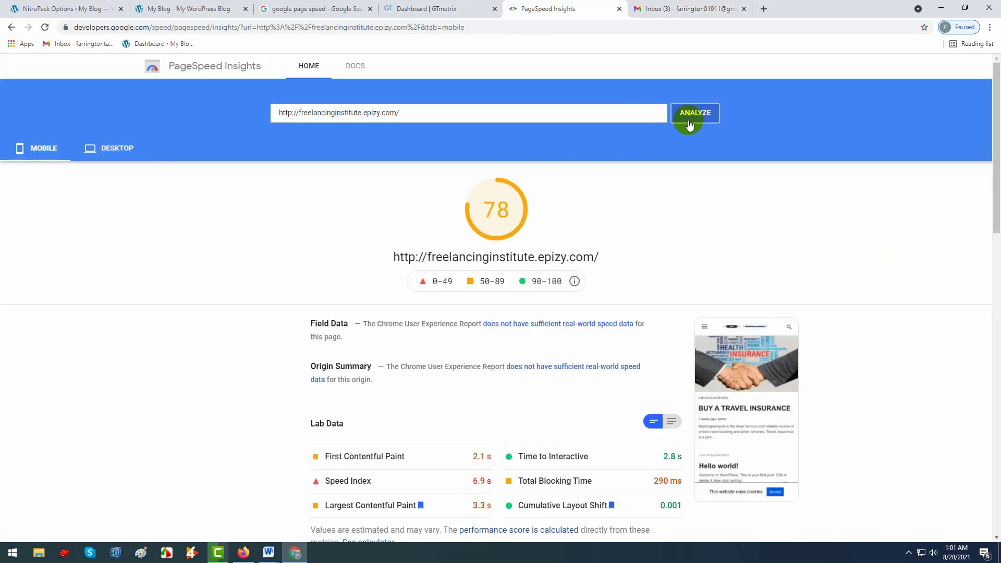
Open the GTmetrix welcome message in Gmail and validate the account's e-mail address.
click(713, 4)
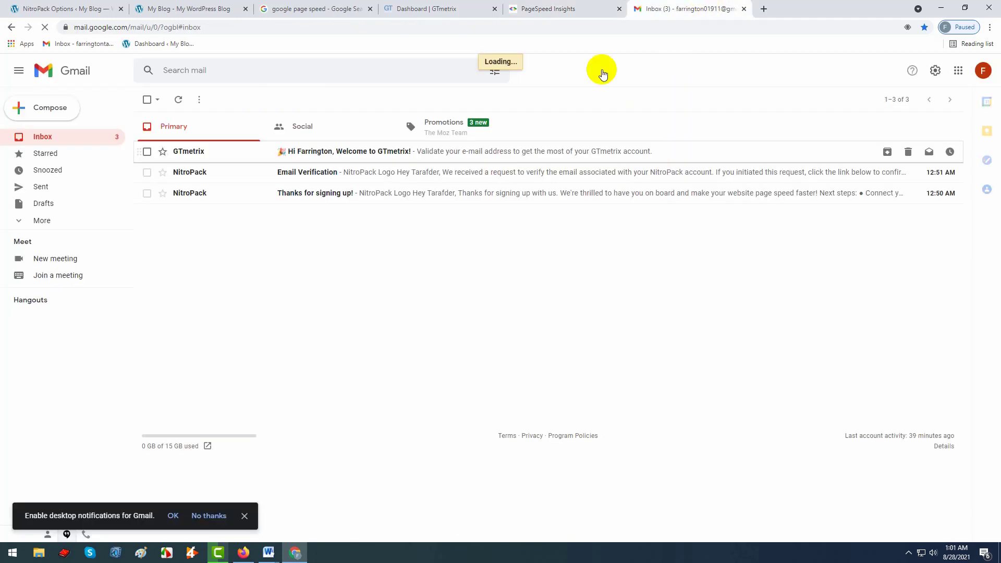
click(414, 148)
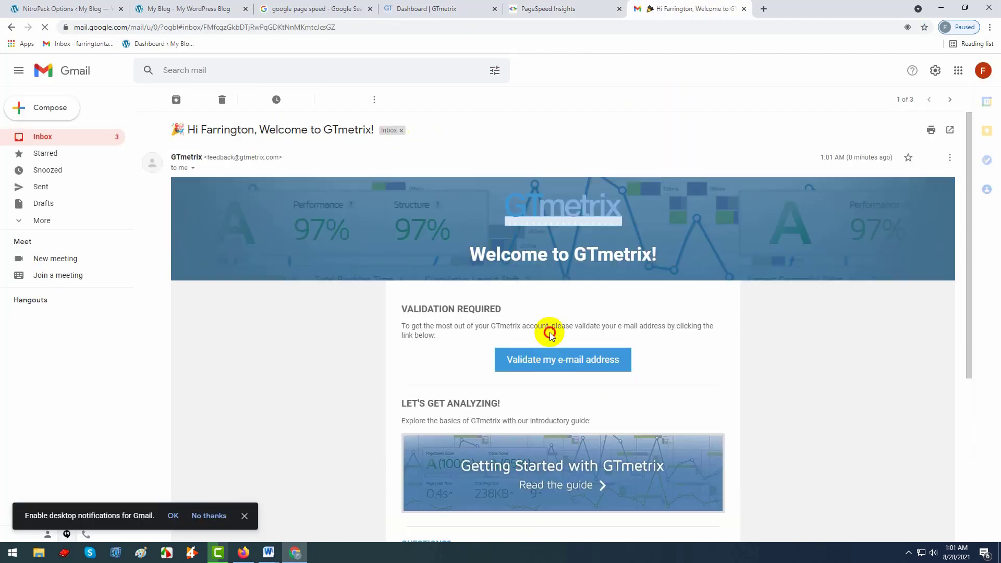
click(546, 362)
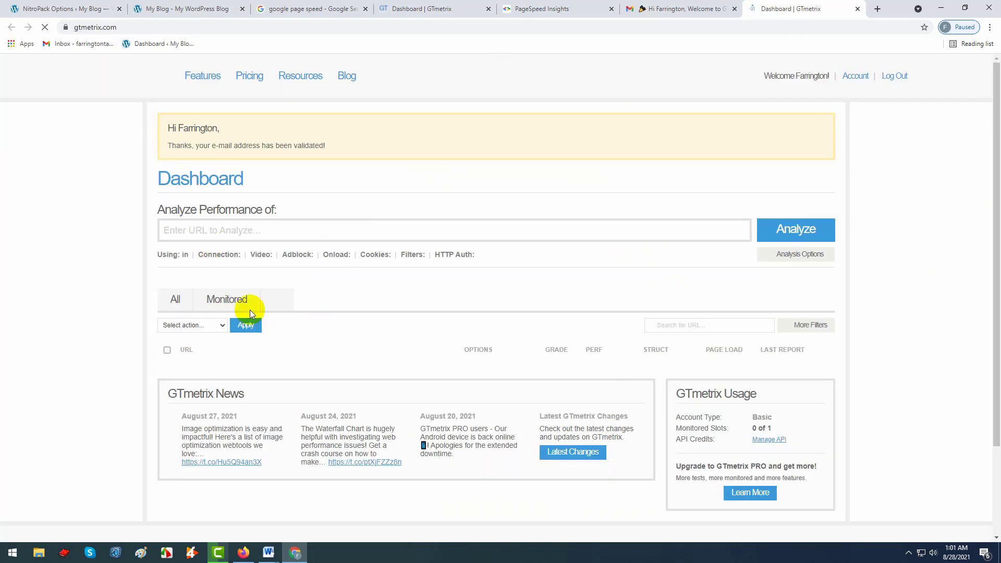
click(218, 229)
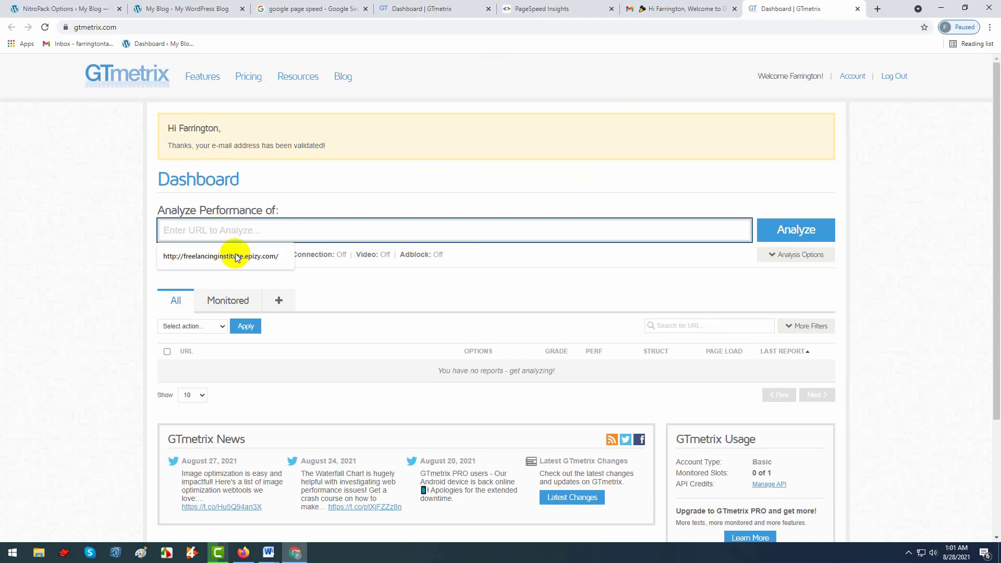
right_click(219, 227)
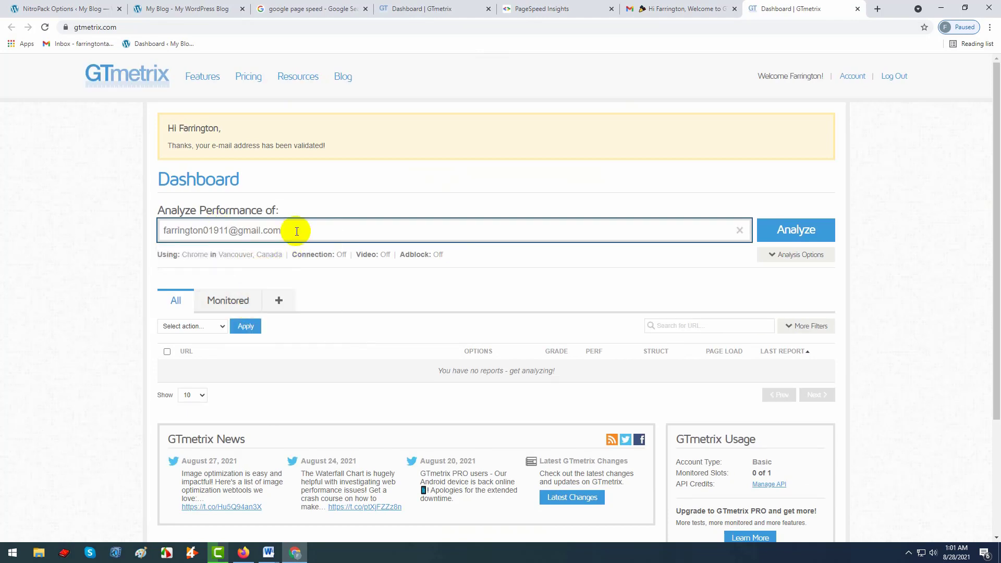
drag(297, 228, 16, 220)
Copy the address freelancinginstitute.epizy.com from the blog's browser tab and run a GTmetrix analysis of it.
click(196, 8)
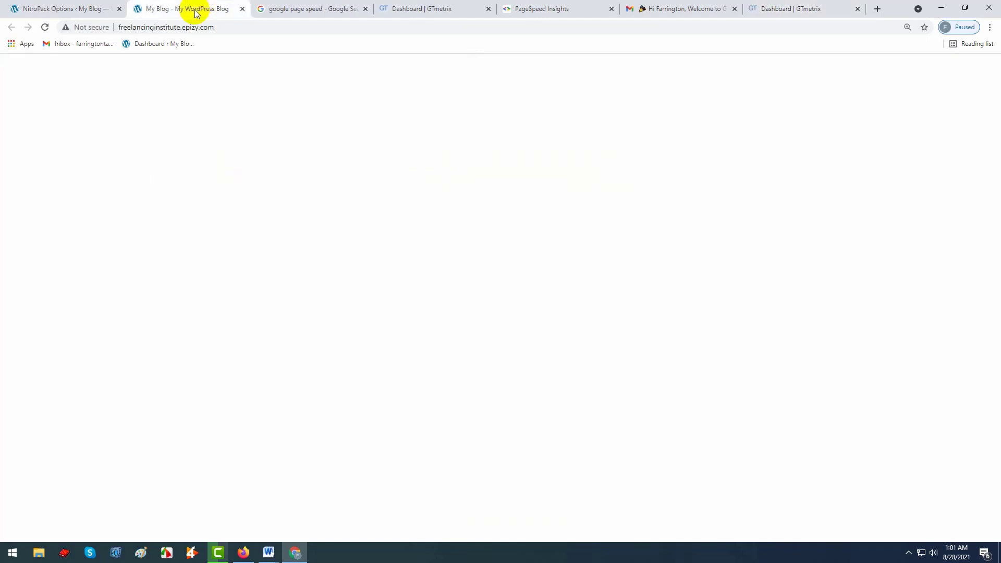
drag(213, 27, 40, 25)
key(ctrl+c)
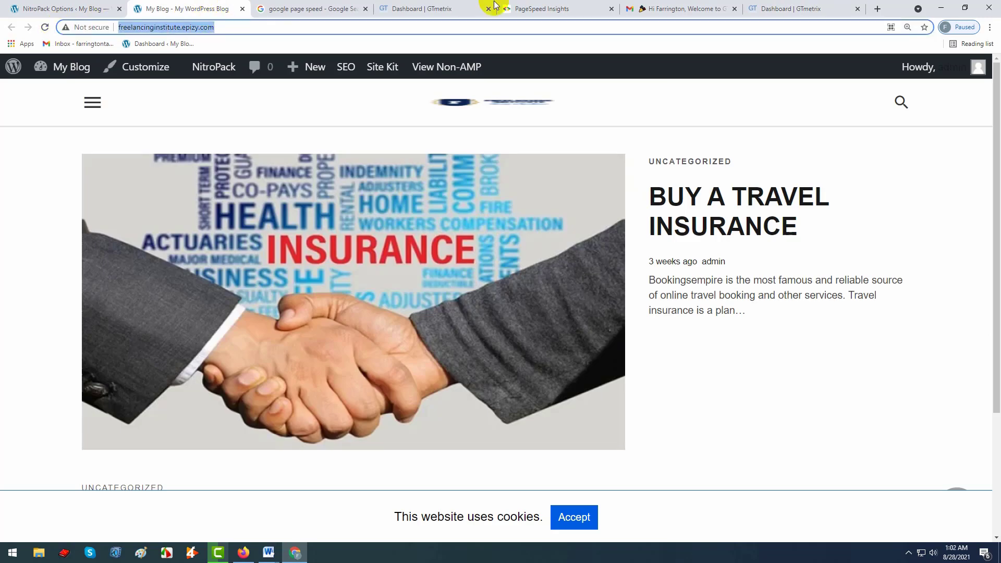
click(764, 9)
click(244, 234)
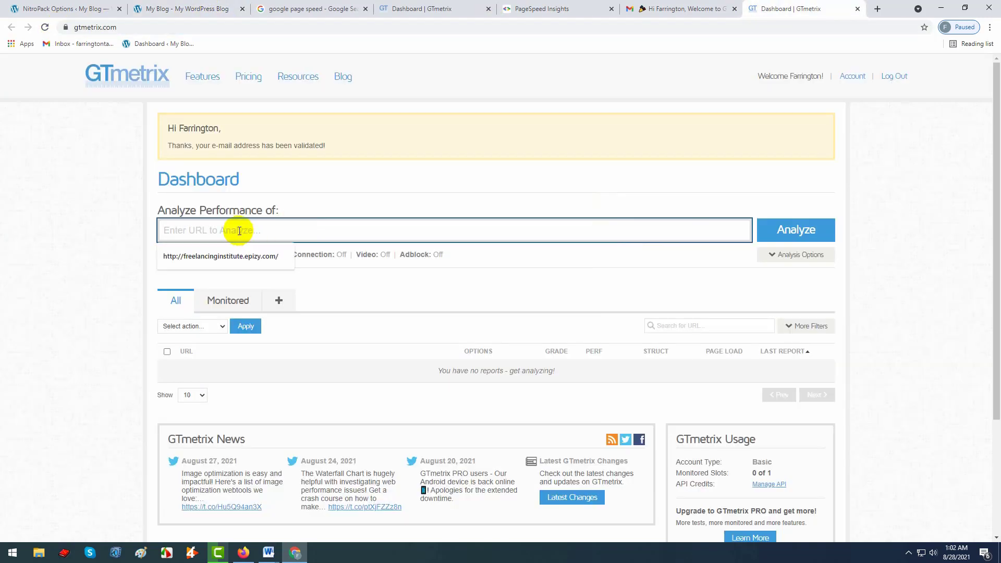
key(ctrl+v)
click(817, 233)
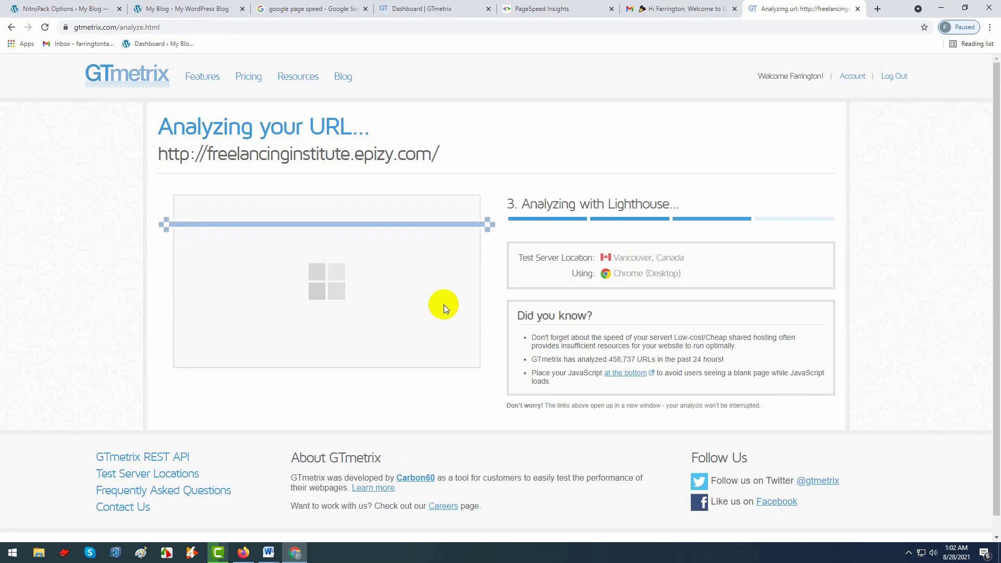
Switch to the On page seo document in Word and find the Step-18 section on site speed optimization.
click(276, 551)
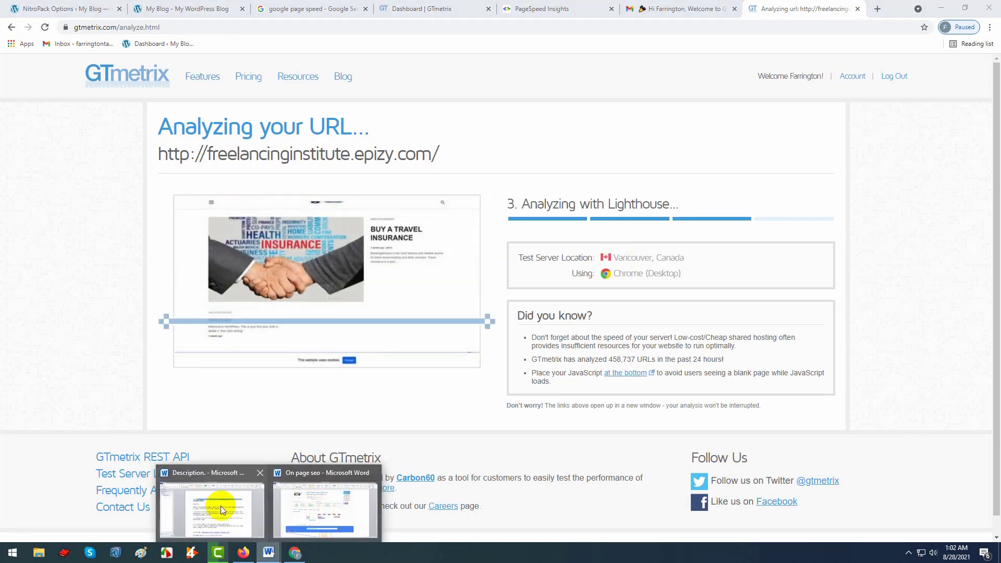
click(220, 506)
click(263, 557)
click(317, 502)
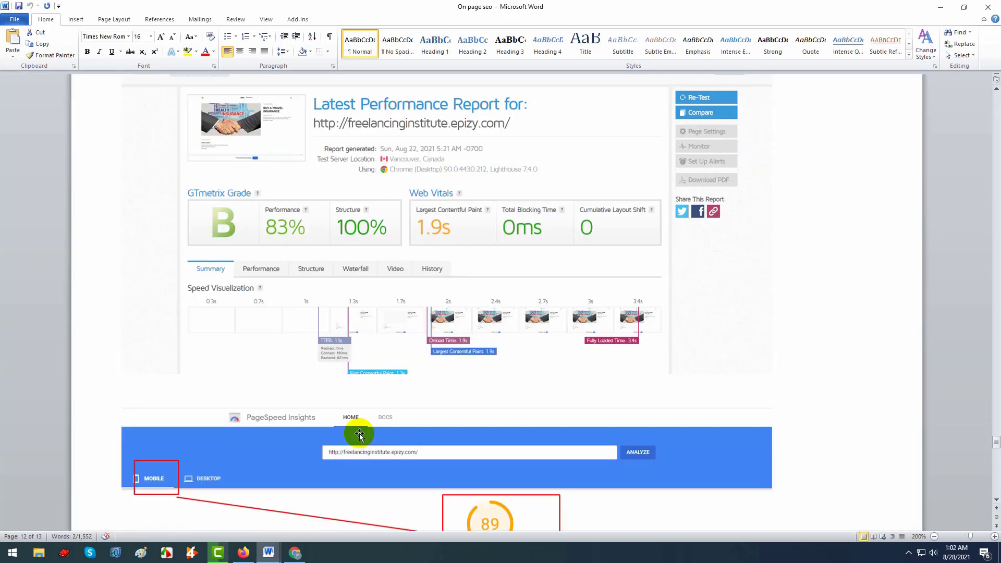
scroll(353, 395, up, 5)
scroll(351, 388, up, 12)
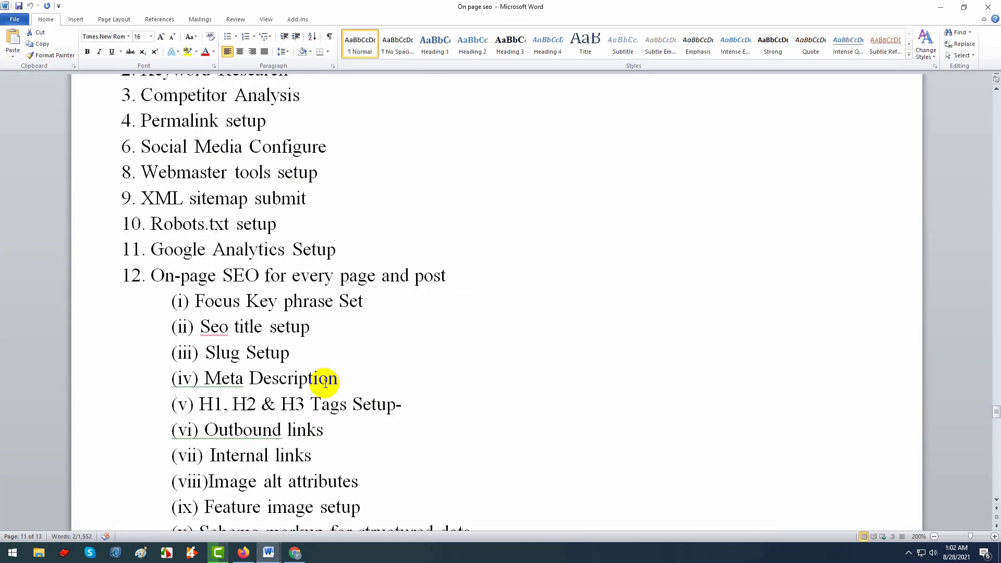
scroll(325, 383, up, 3)
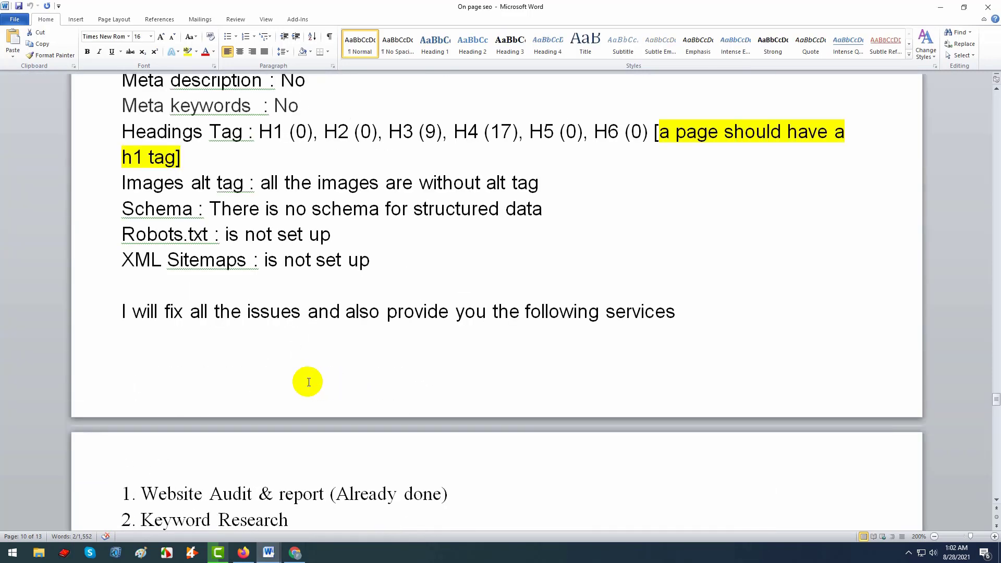
scroll(300, 378, up, 12)
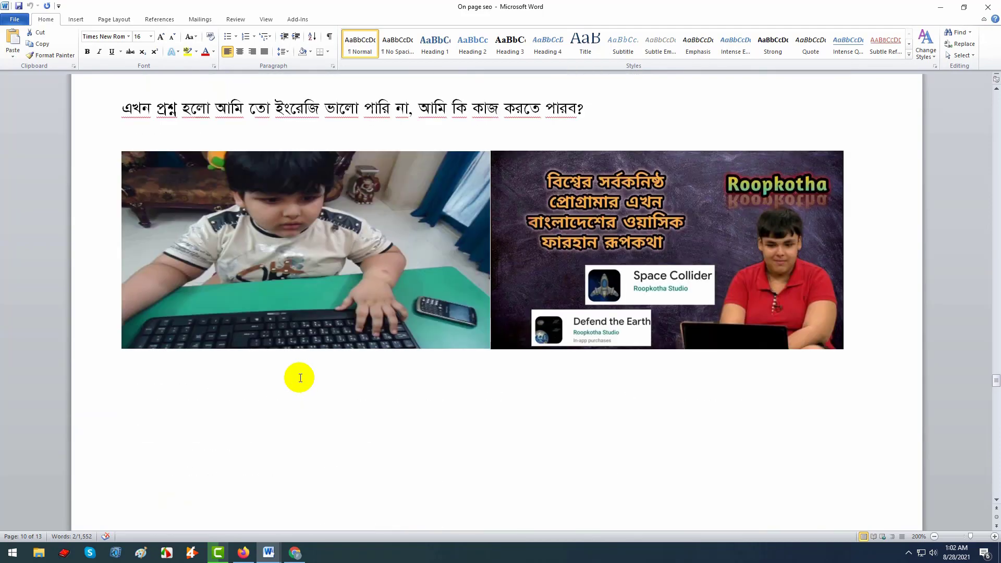
scroll(295, 377, down, 4)
scroll(296, 377, up, 15)
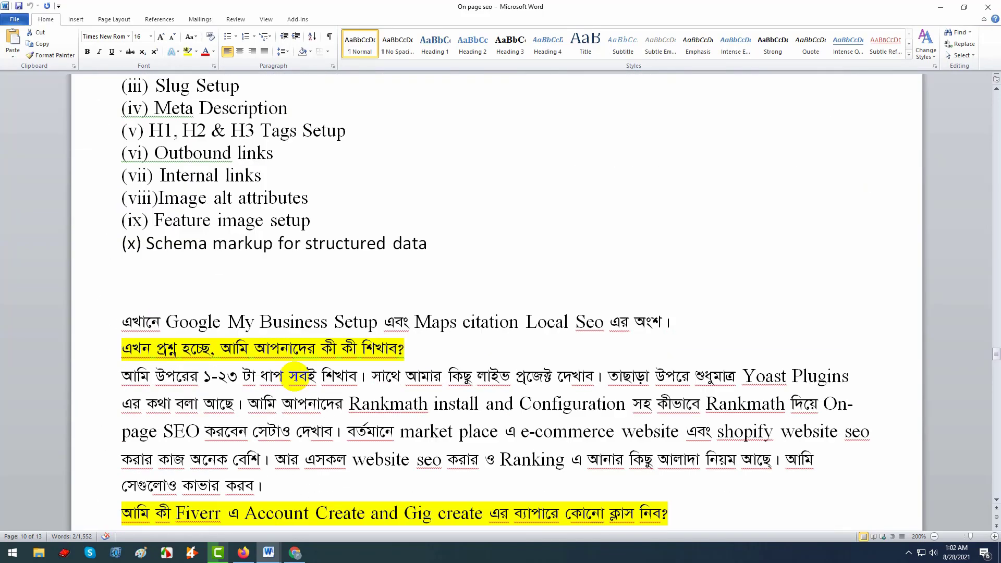
scroll(295, 376, up, 10)
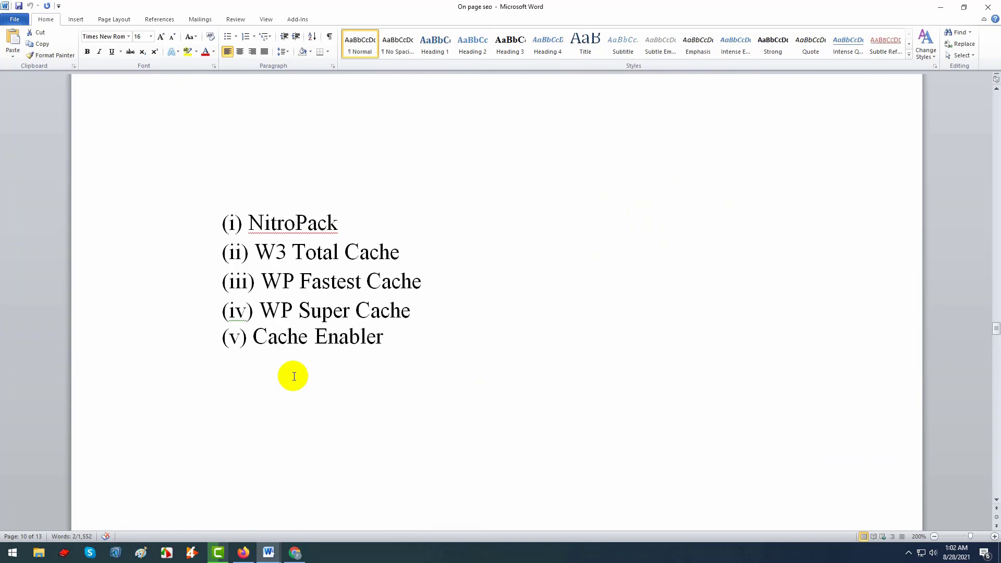
scroll(282, 238, up, 5)
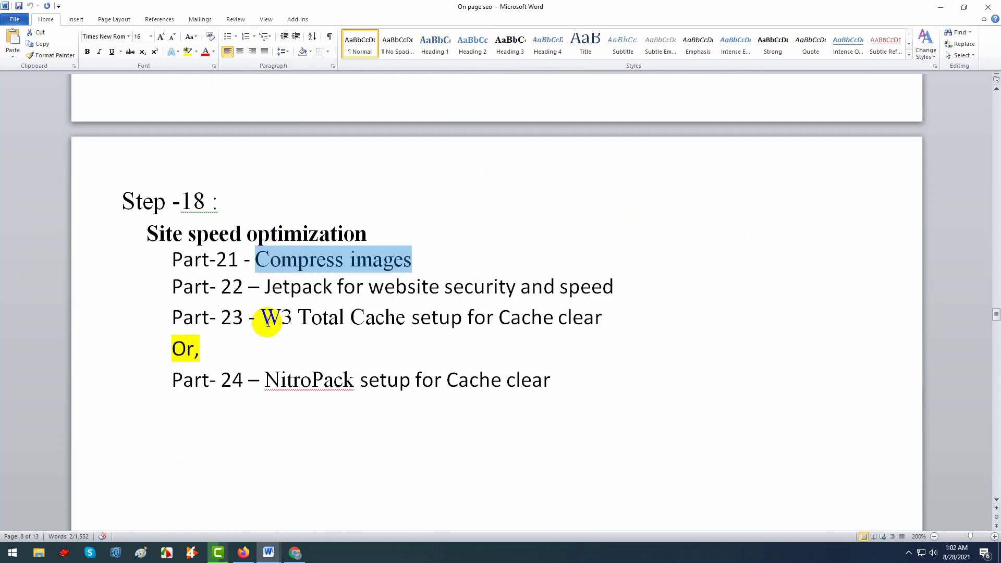
Highlight the Part-23 W3 Total Cache and Part-24 NitroPack entries in turn to compare the two cache options.
drag(262, 317, 347, 318)
drag(264, 379, 343, 380)
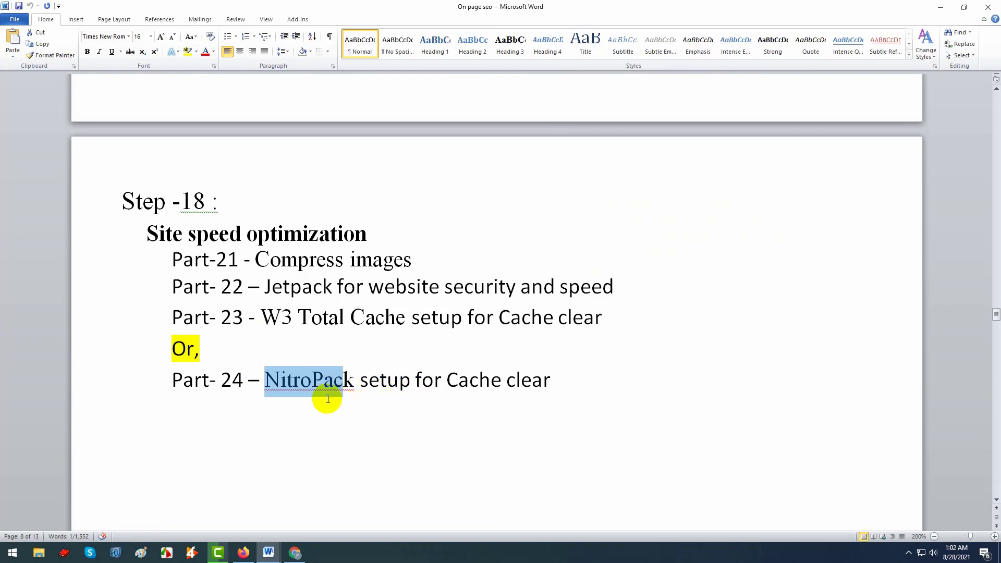
click(301, 384)
drag(266, 382, 344, 381)
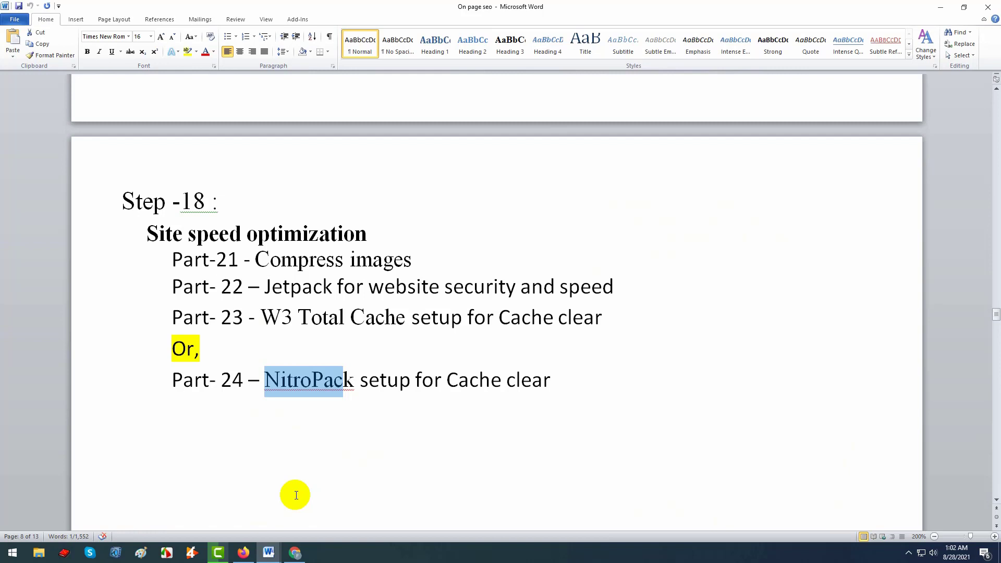
click(311, 395)
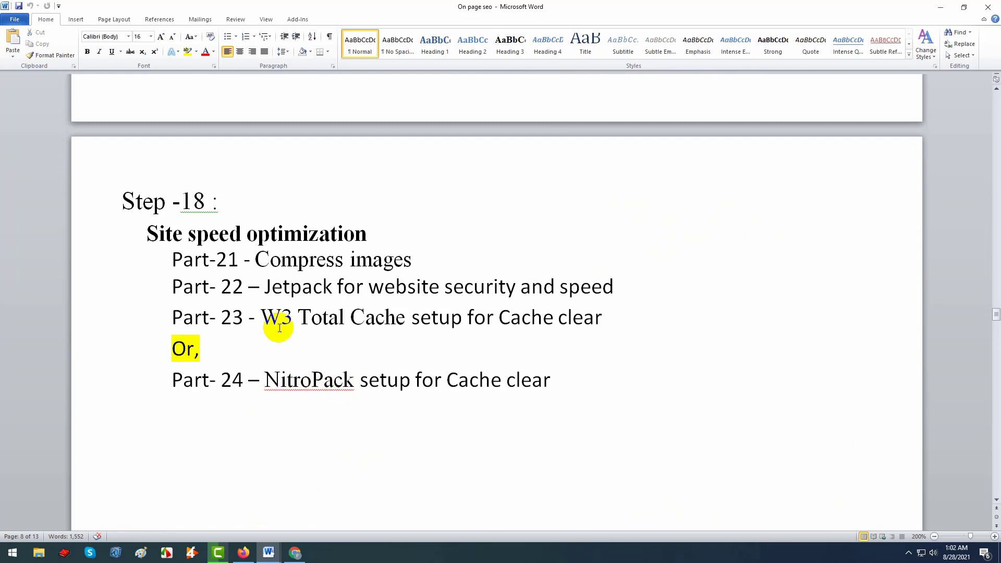
drag(261, 317, 361, 312)
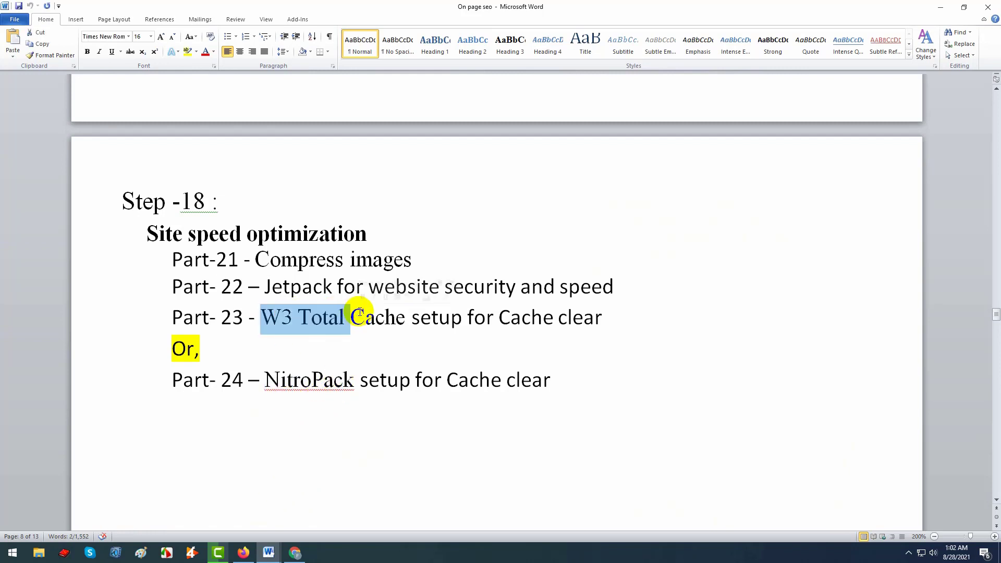
Return to the GTmetrix report in Chrome, check its Largest Contentful Paint value and re-test the site.
click(295, 553)
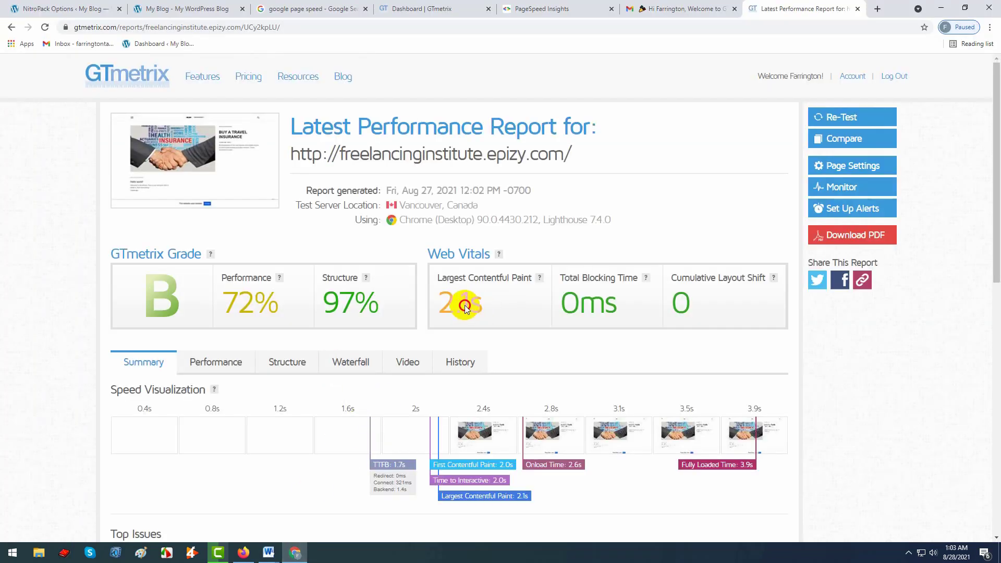
double_click(443, 306)
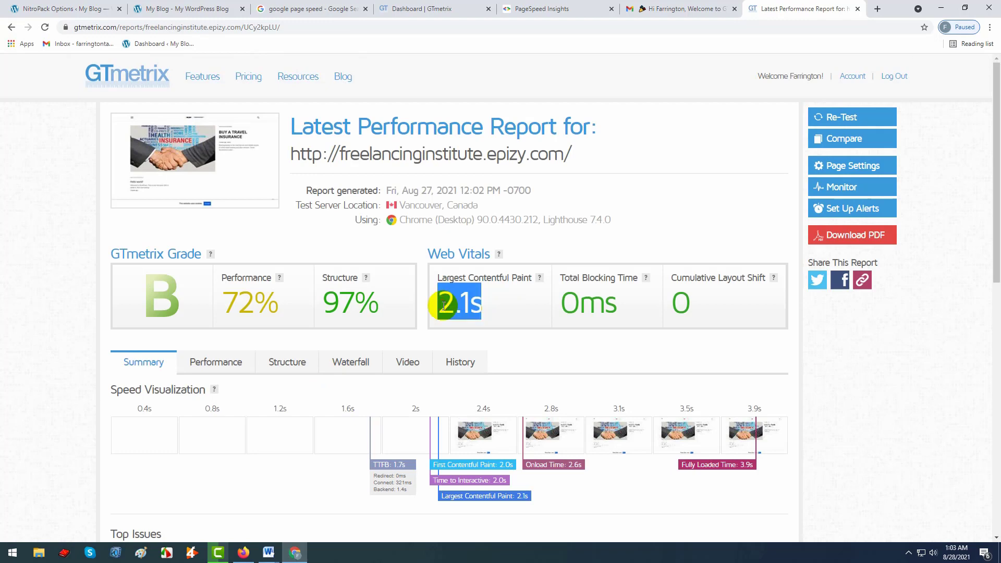
click(841, 117)
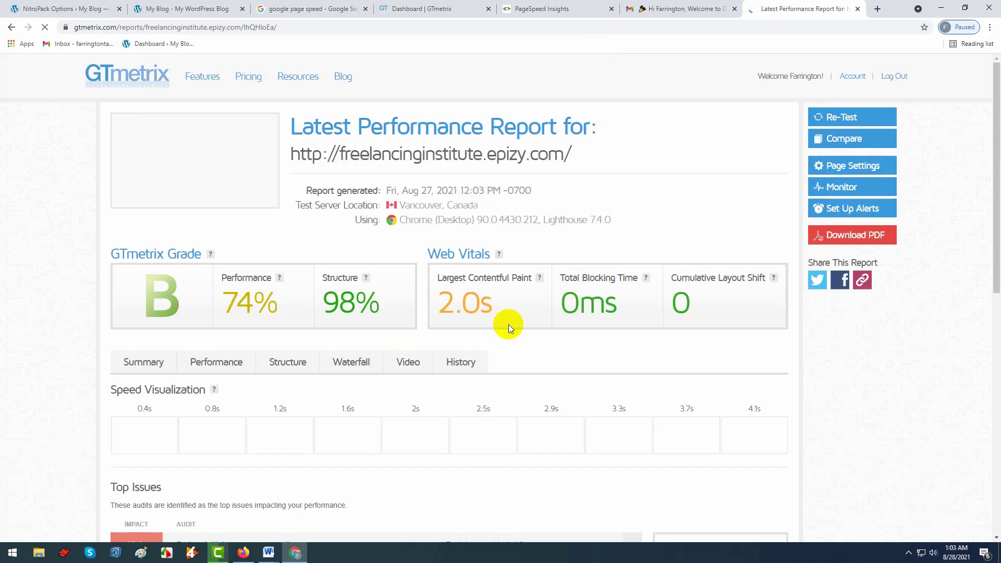
Highlight the Largest Contentful Paint value in the re-tested GTmetrix report to examine the site's loading time.
drag(471, 312, 411, 320)
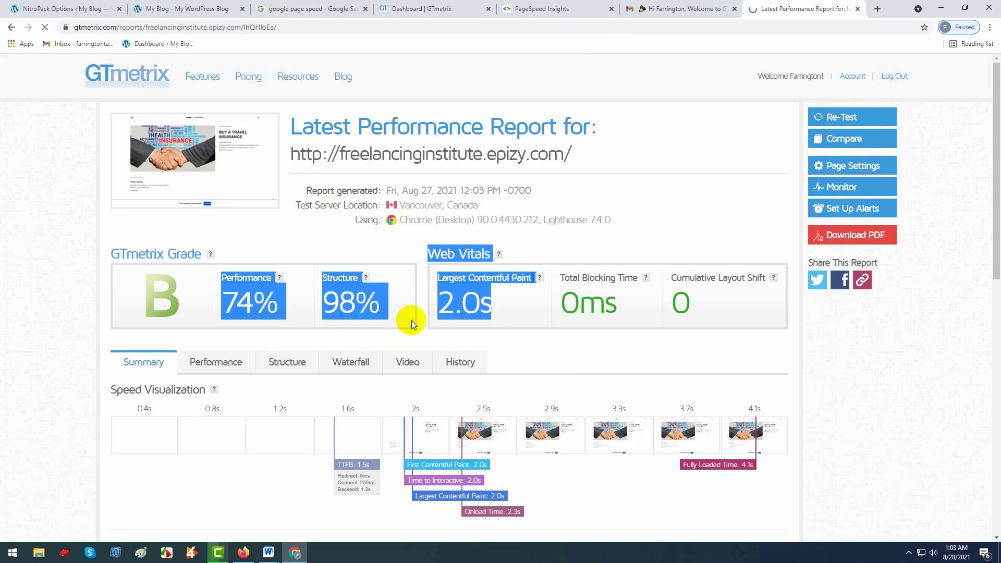
click(495, 307)
drag(495, 307, 375, 310)
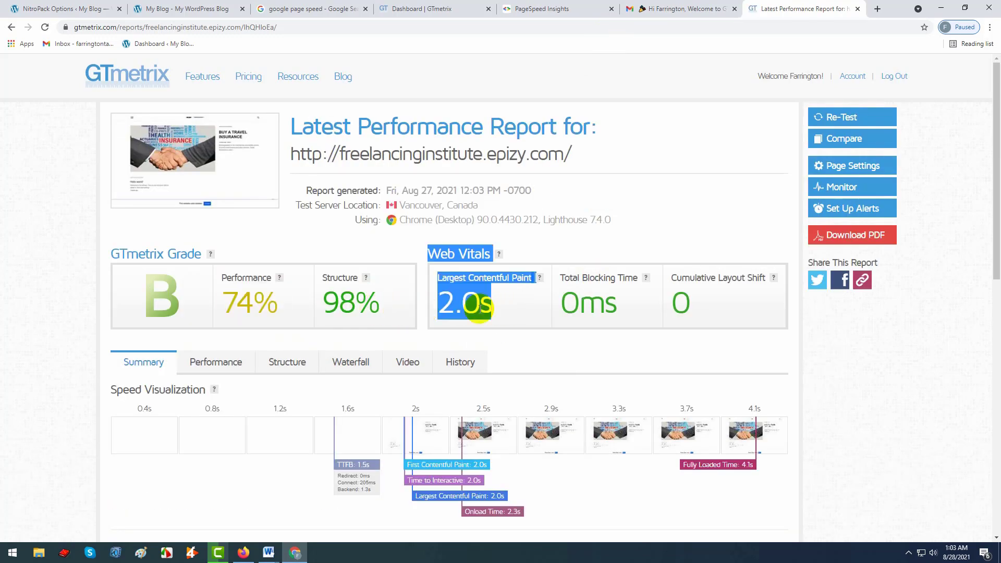
click(488, 310)
drag(488, 309, 443, 308)
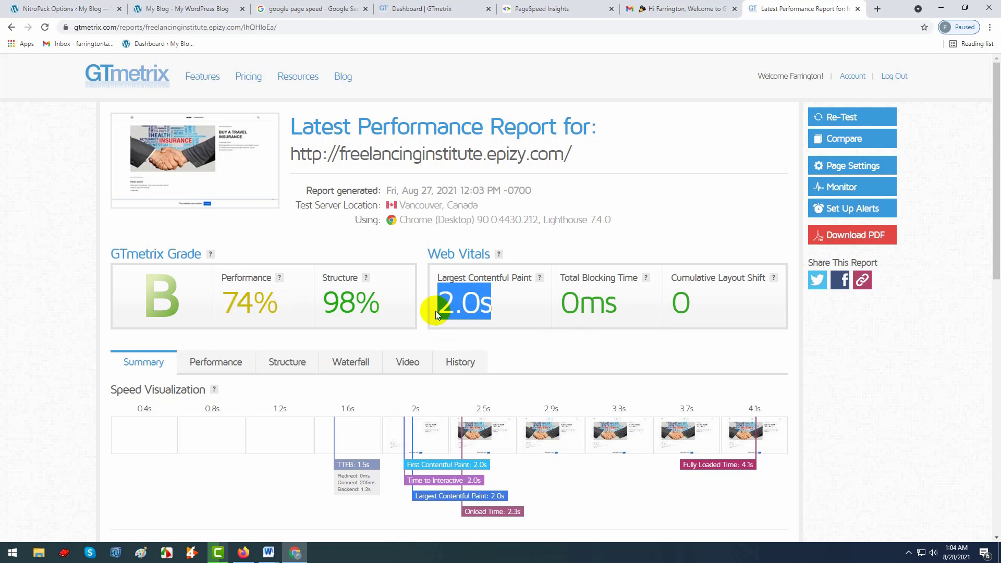
drag(514, 311, 438, 304)
drag(502, 301, 441, 305)
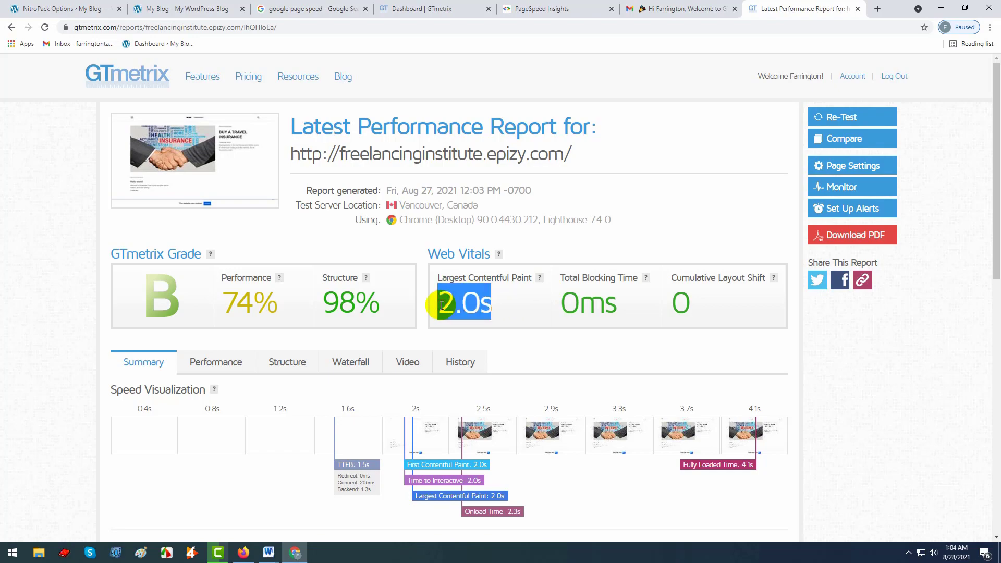